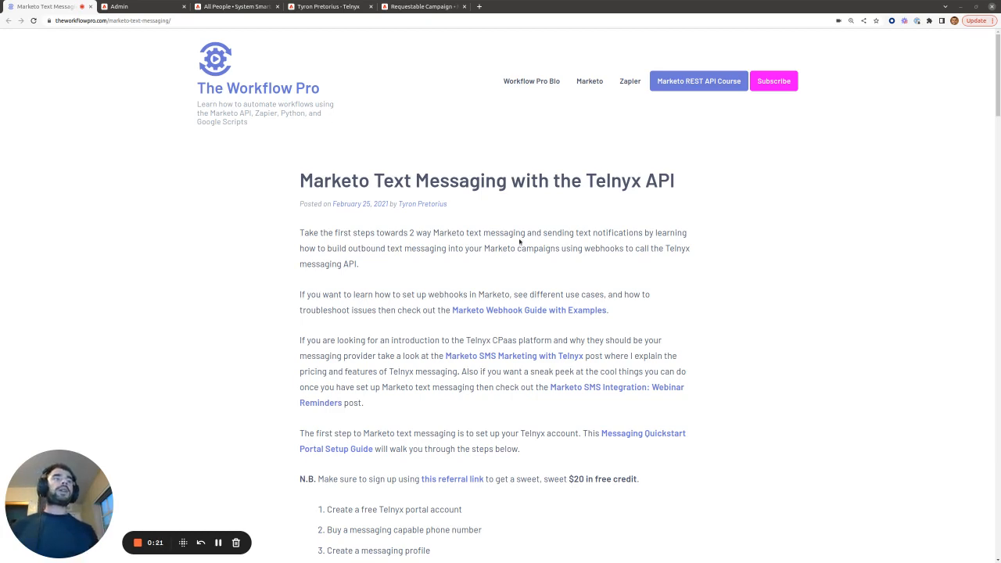
Step: From the Telnyx API article, open the 'Marketo SMS Marketing with Telnyx' post in a new tab and view it
scroll(548, 231, "down", 3)
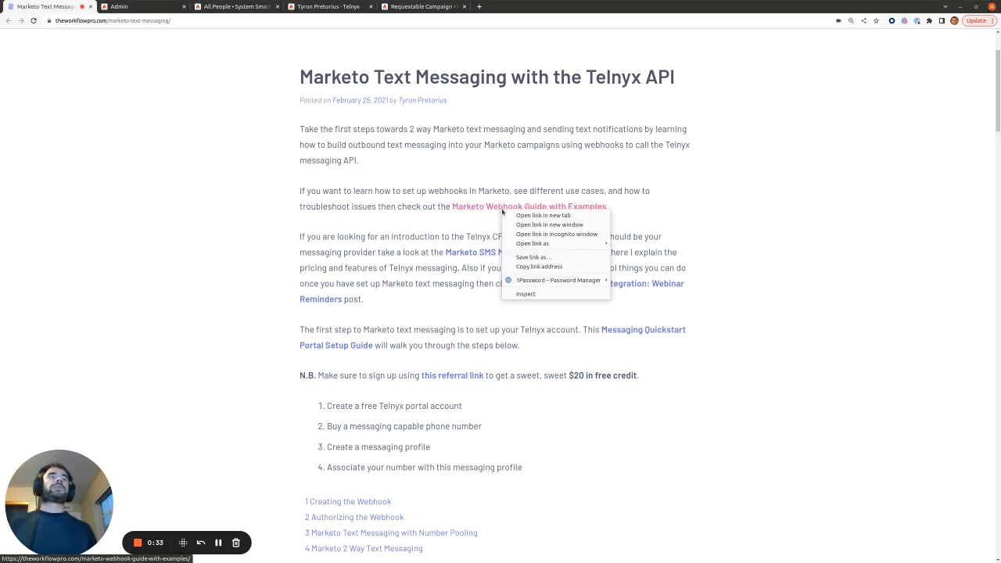
right_click(500, 211)
left_click(466, 227)
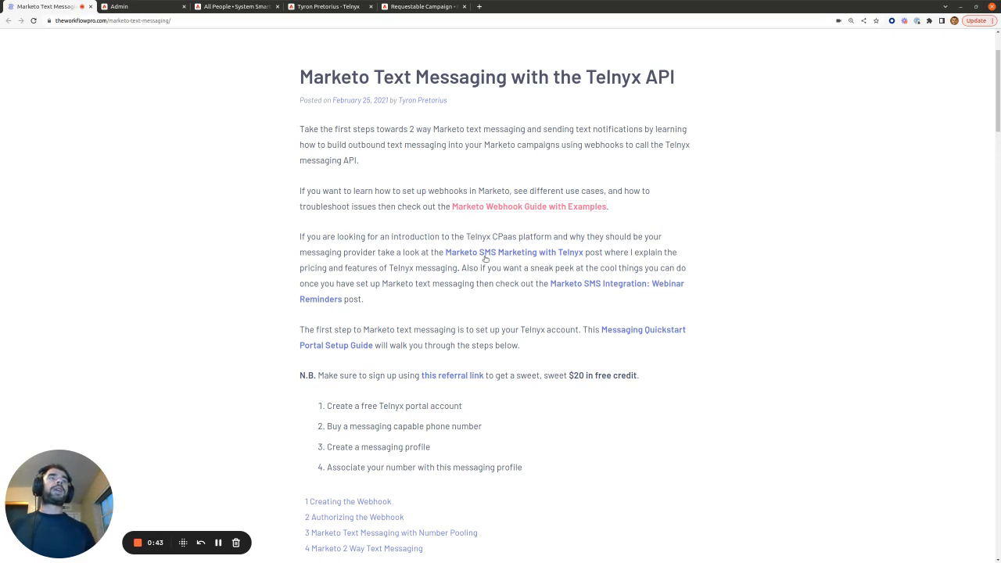
right_click(490, 255)
left_click(509, 259)
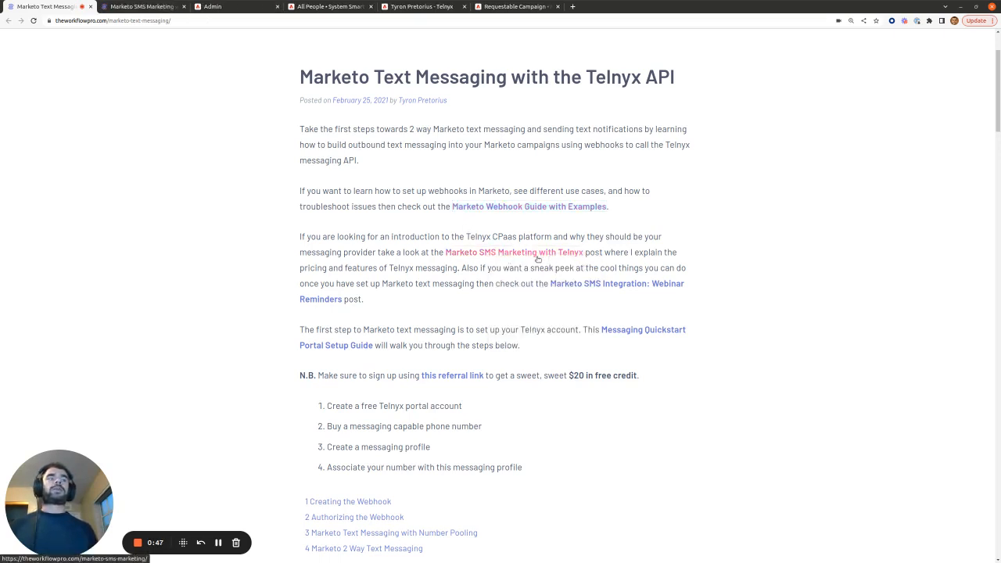
key("ctrl+Tab")
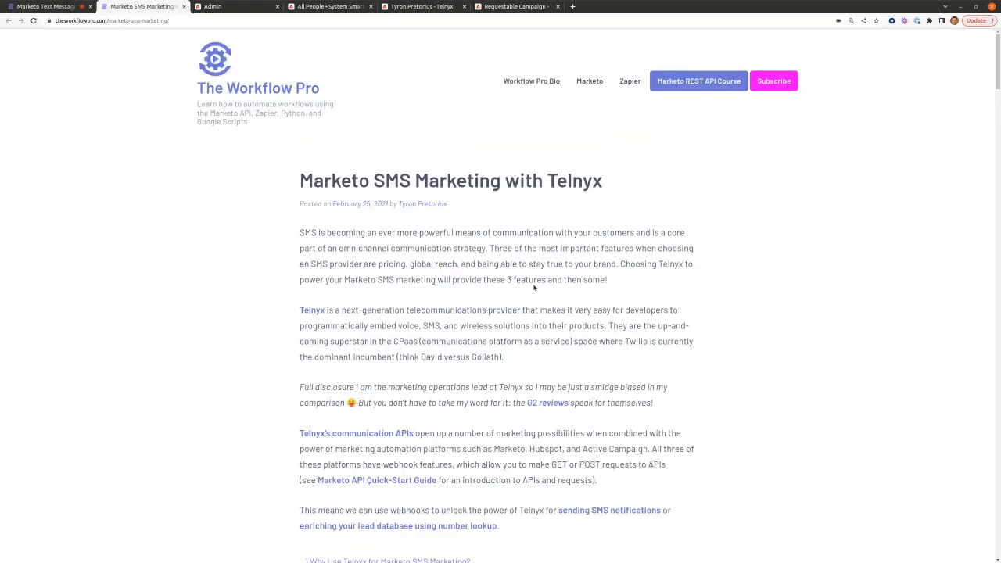
Step: Scroll the SMS post down to its pricing and rate-limit tables, then go back to the first tab's article
scroll(534, 287, "down", 2)
scroll(534, 288, "down", 3)
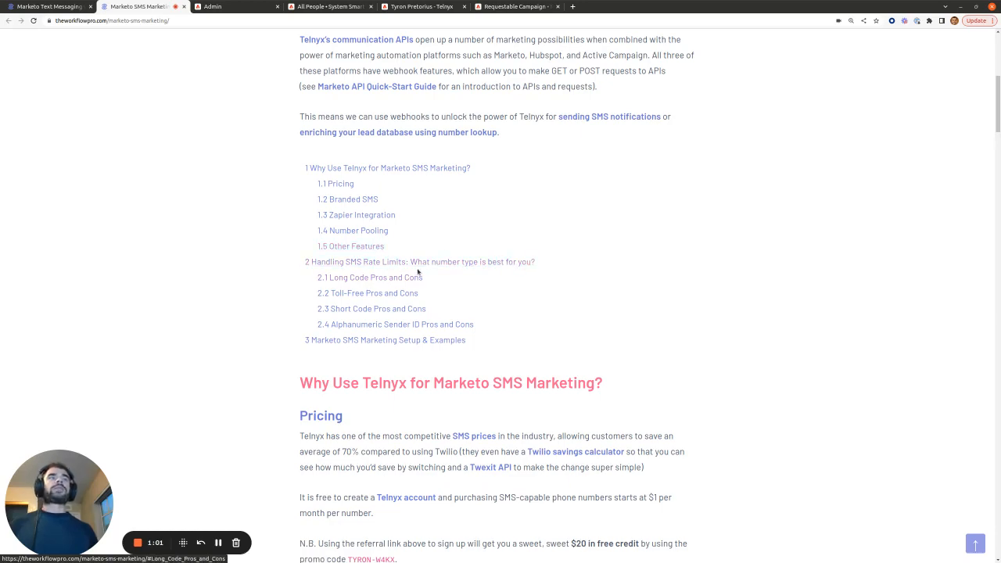
scroll(424, 267, "down", 2)
scroll(424, 267, "down", 10)
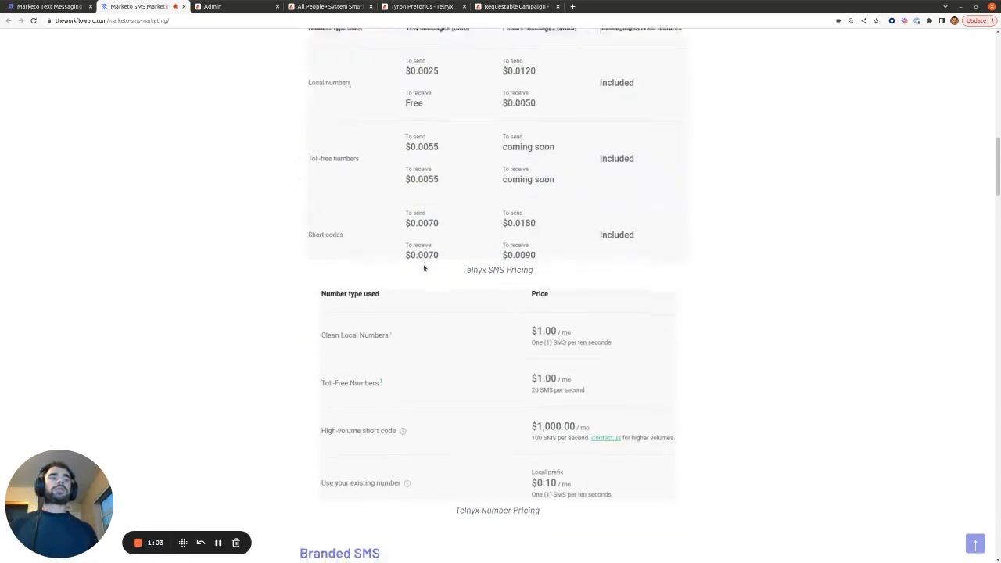
scroll(424, 268, "down", 10)
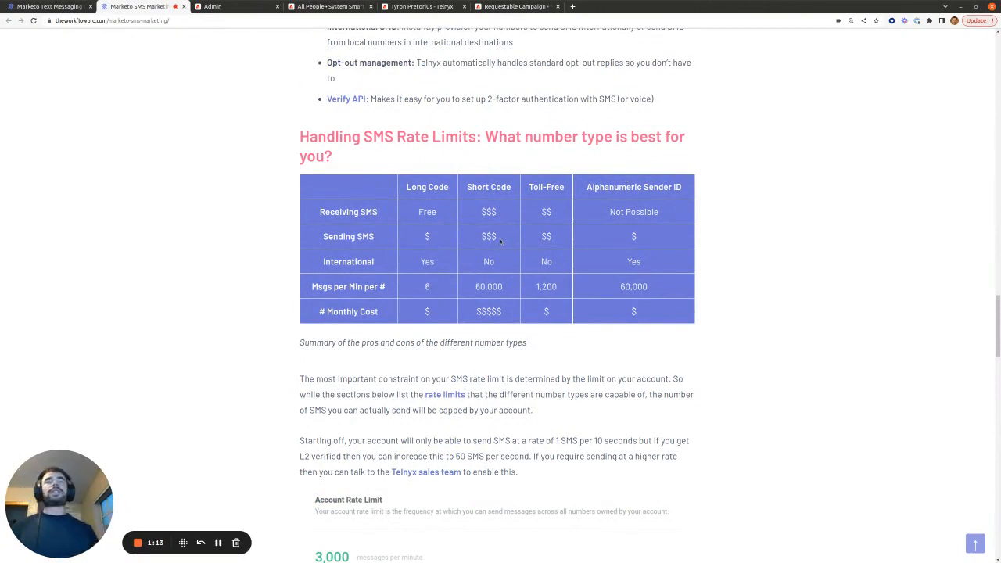
left_click(34, 5)
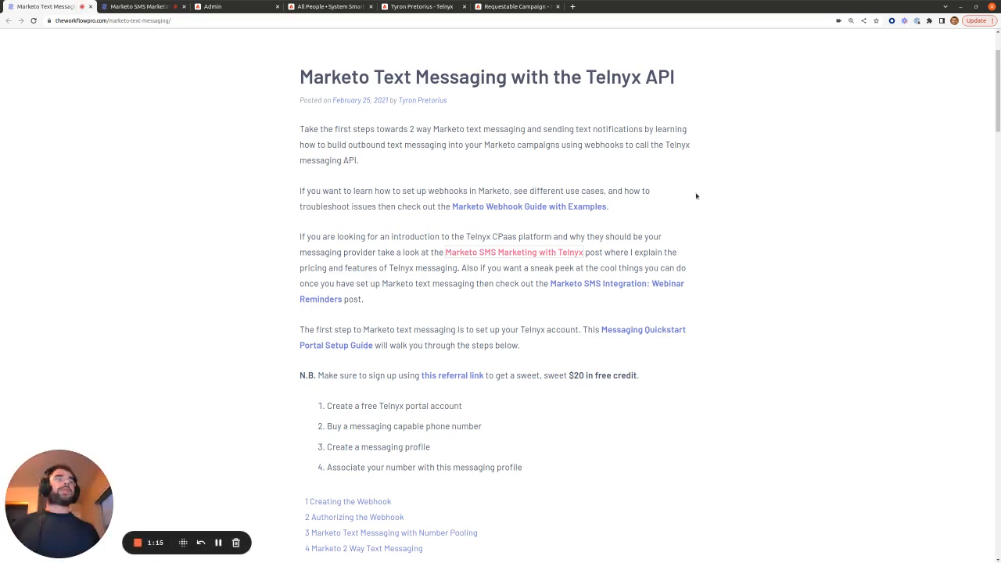
Step: Open the article's Telnyx referral link in a new tab to reach the prefilled sign-up form
scroll(696, 195, "down", 1)
scroll(698, 194, "down", 2)
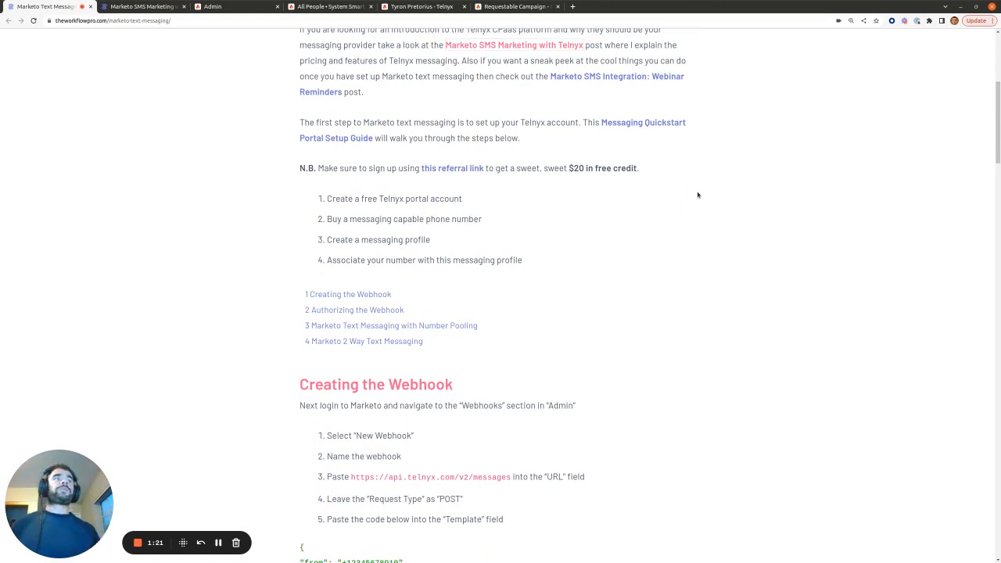
right_click(460, 168)
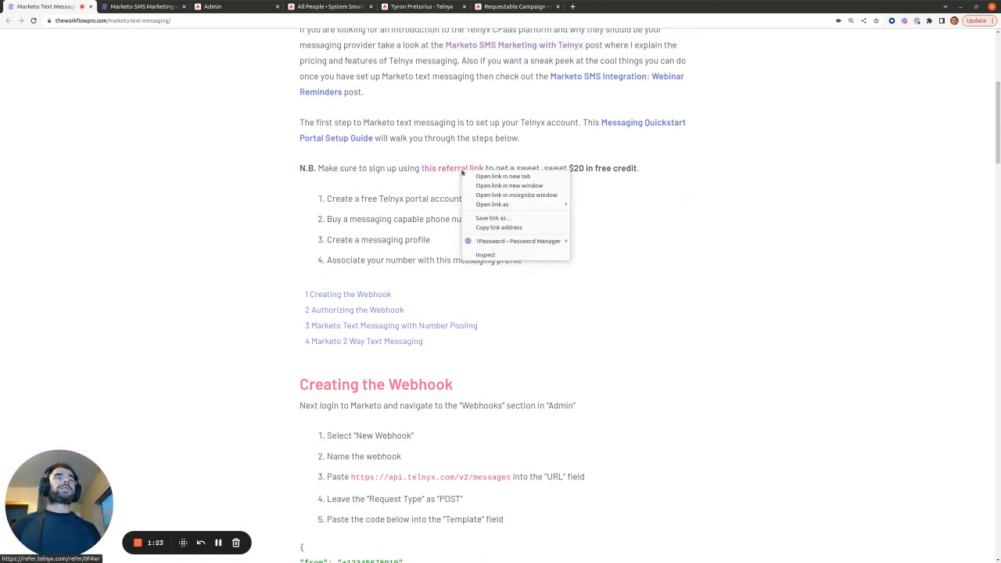
left_click(481, 177)
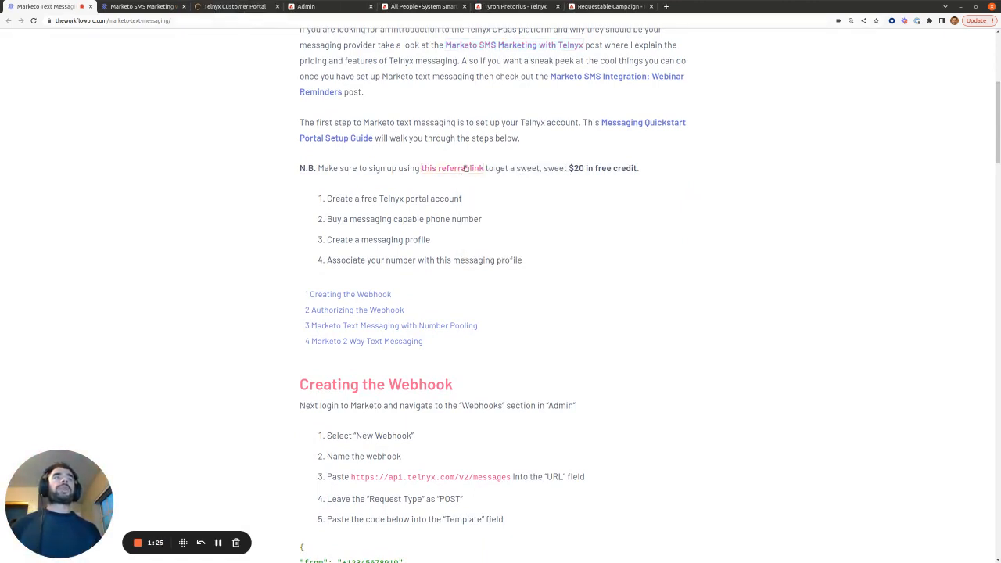
left_click(240, 7)
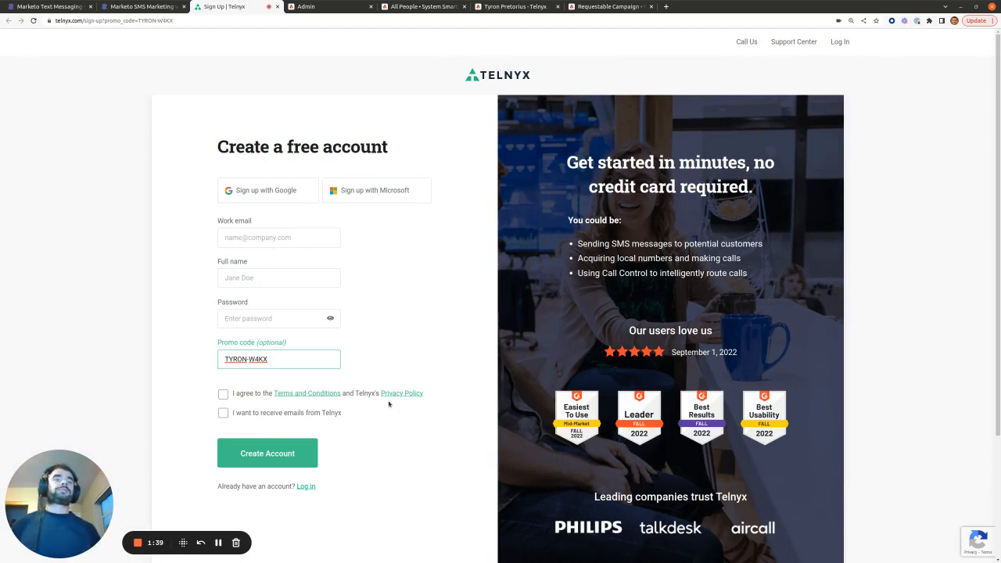
Step: Log in to Telnyx and go to Search & Buy numbers, searching by region
left_click(312, 487)
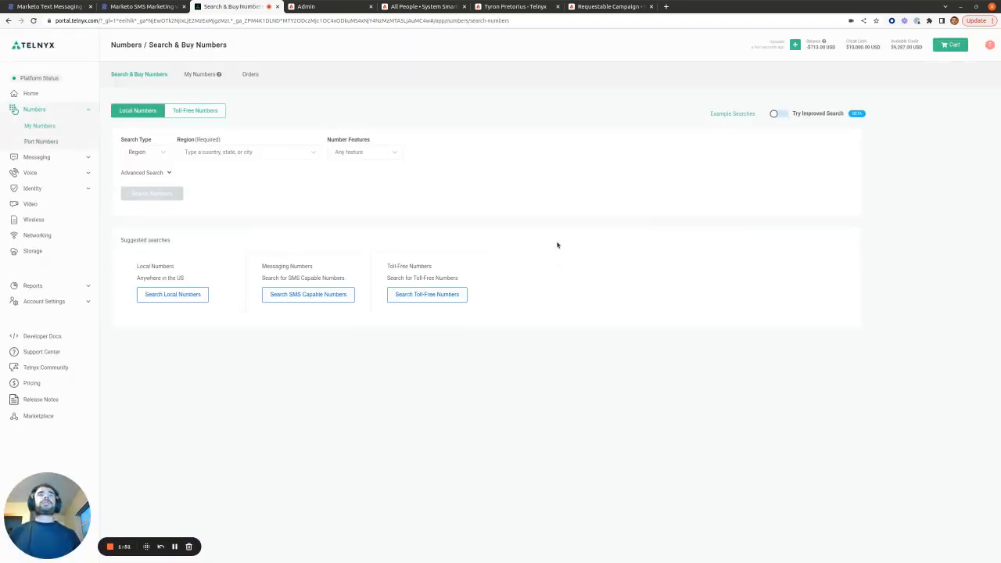
left_click(196, 73)
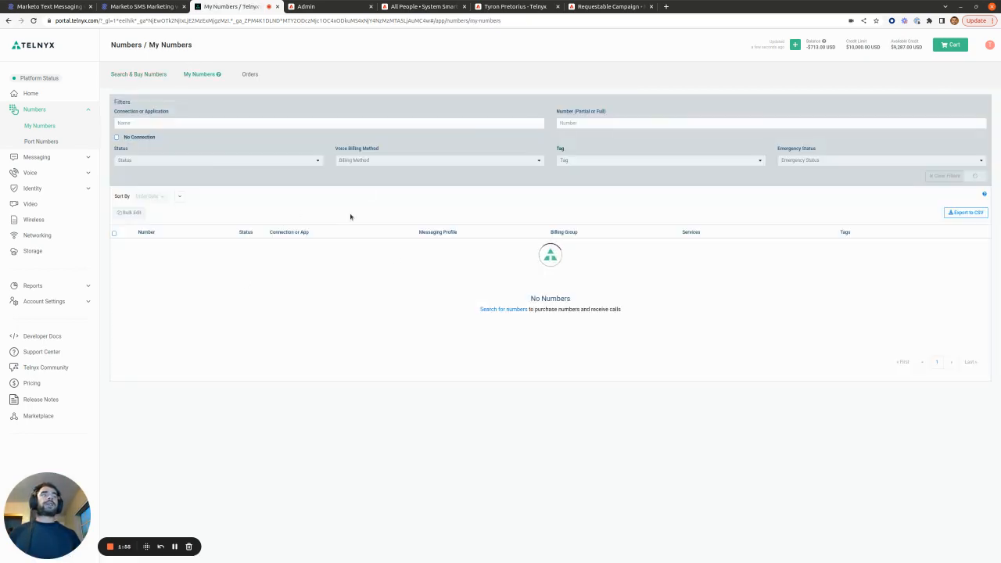
left_click(154, 75)
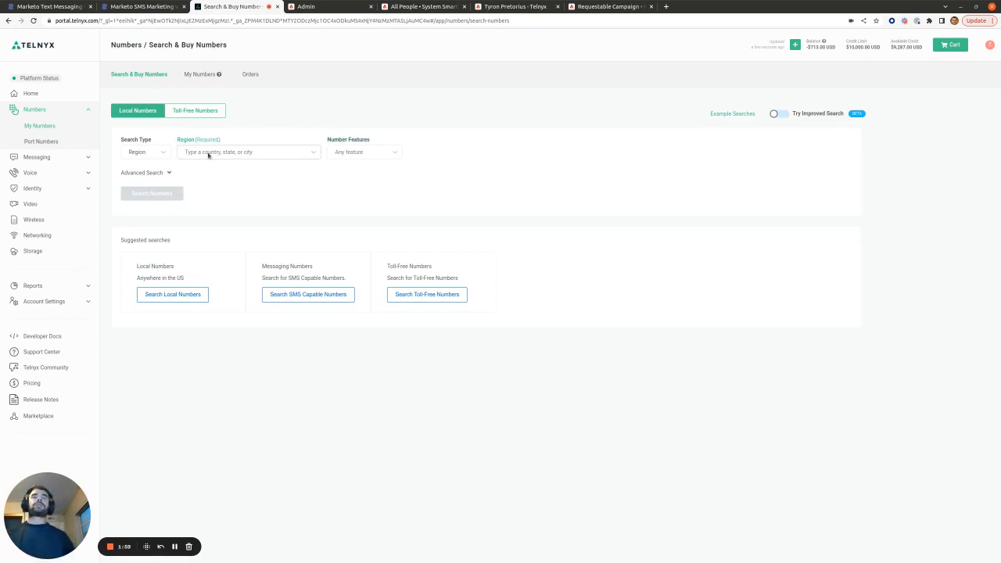
left_click(156, 153)
left_click(152, 182)
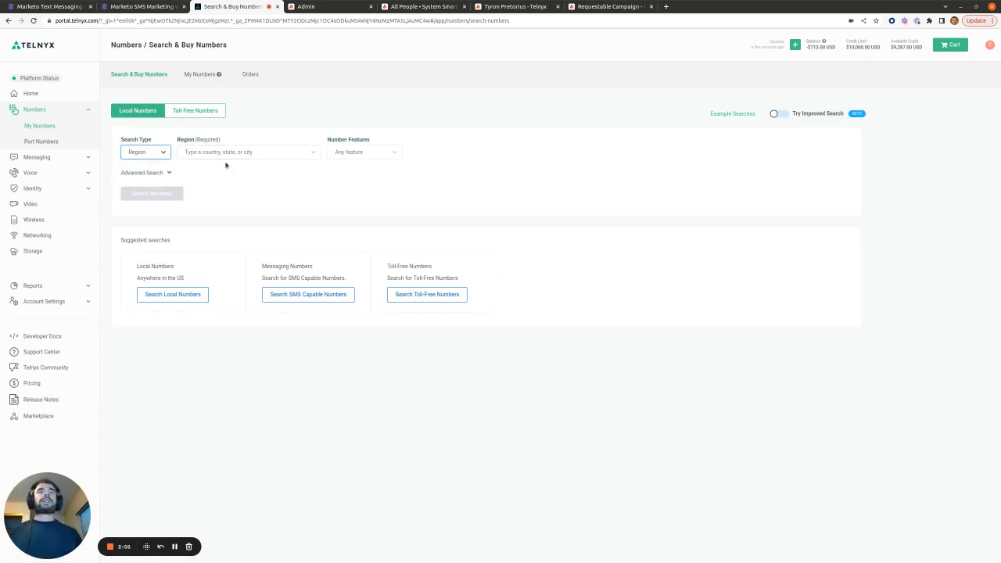
left_click(244, 152)
type("san die")
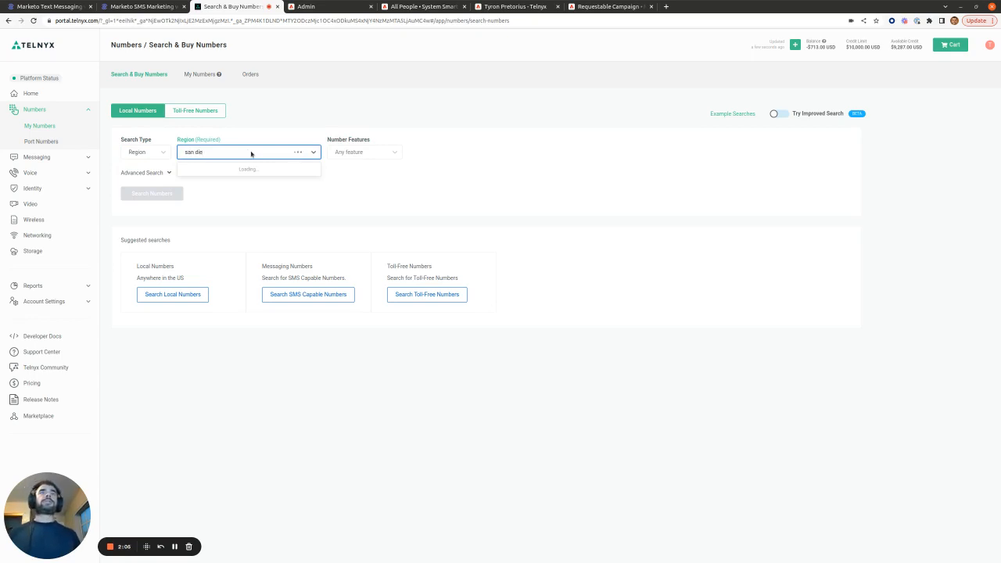
left_click(239, 177)
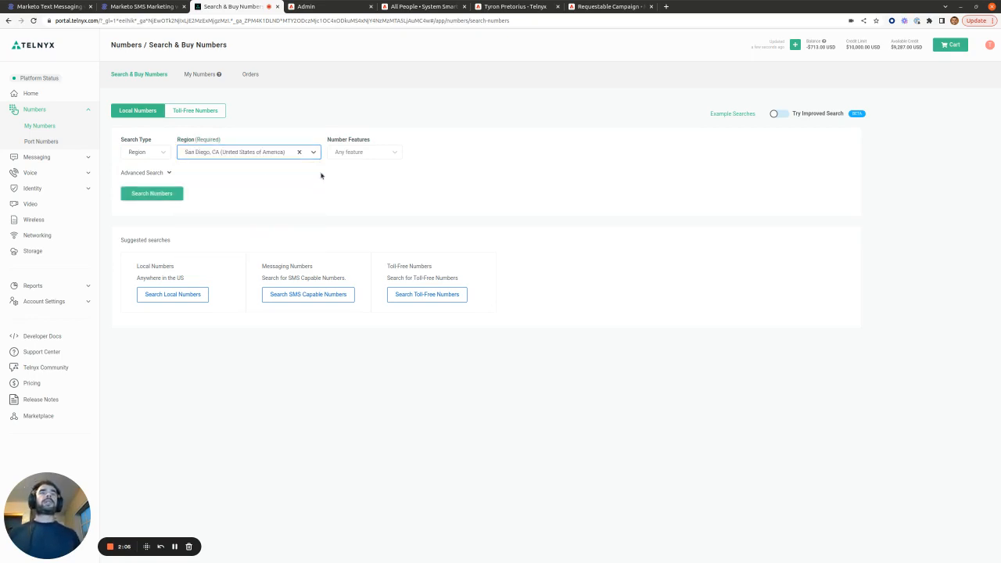
left_click(389, 154)
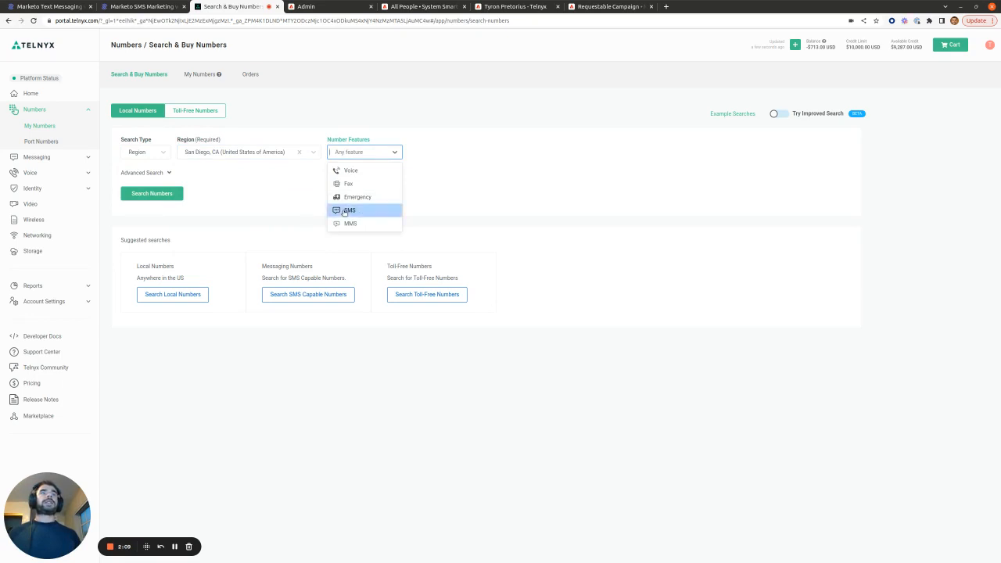
left_click(345, 210)
left_click(179, 196)
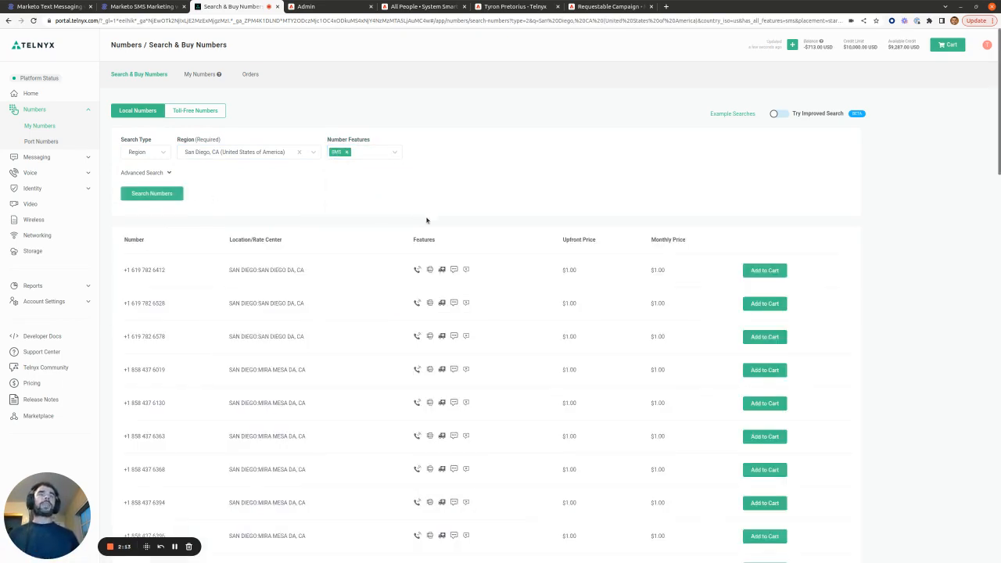
left_click(762, 272)
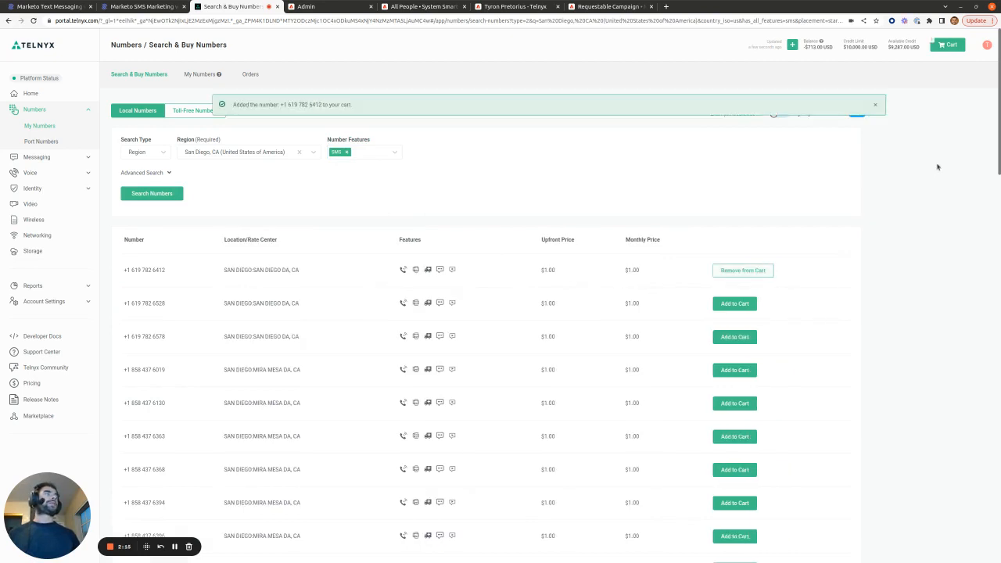
left_click(947, 45)
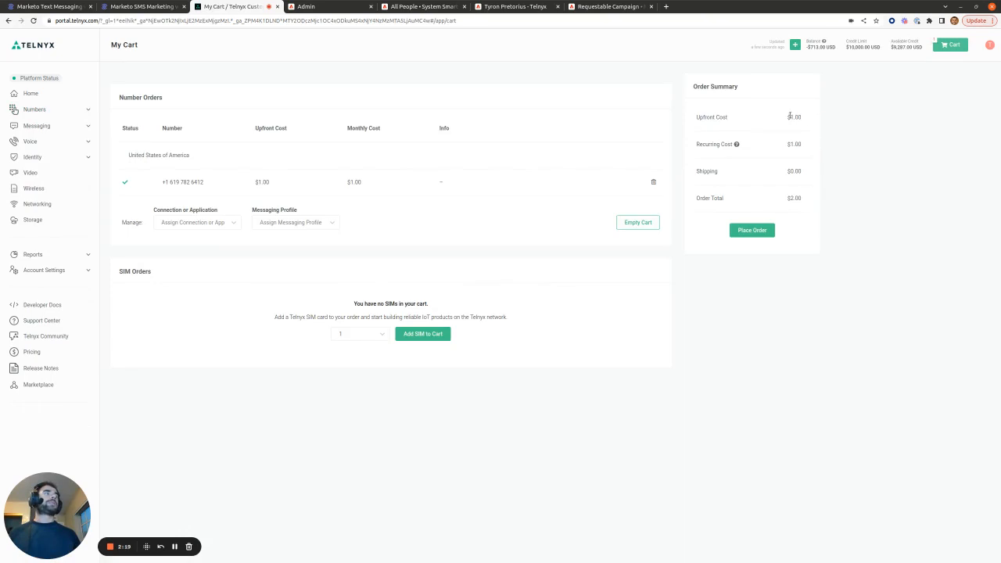
Step: Place the $2.00 order for the San Diego number and open the Programmable Messaging profiles page
double_click(805, 117)
double_click(805, 144)
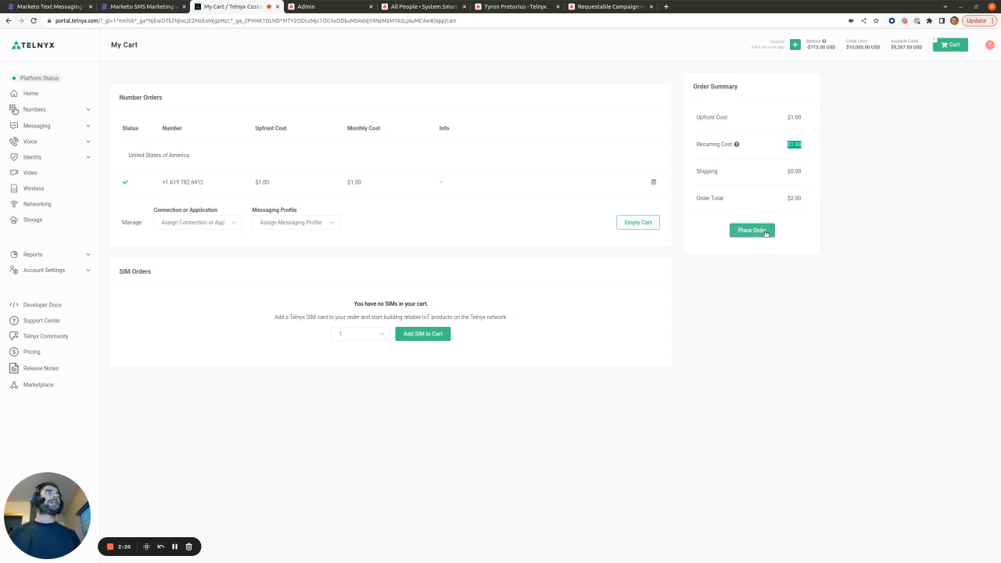
left_click(751, 230)
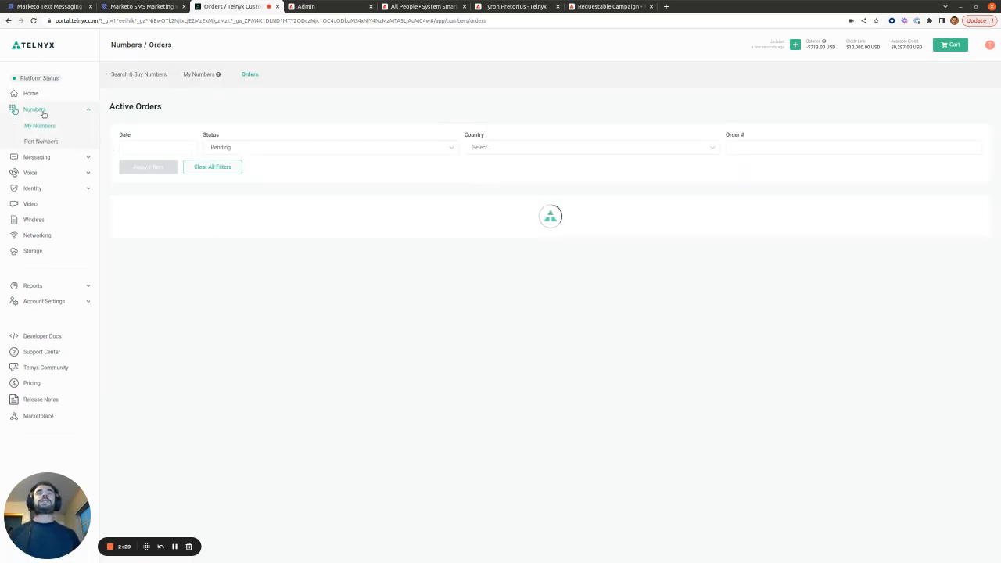
left_click(34, 157)
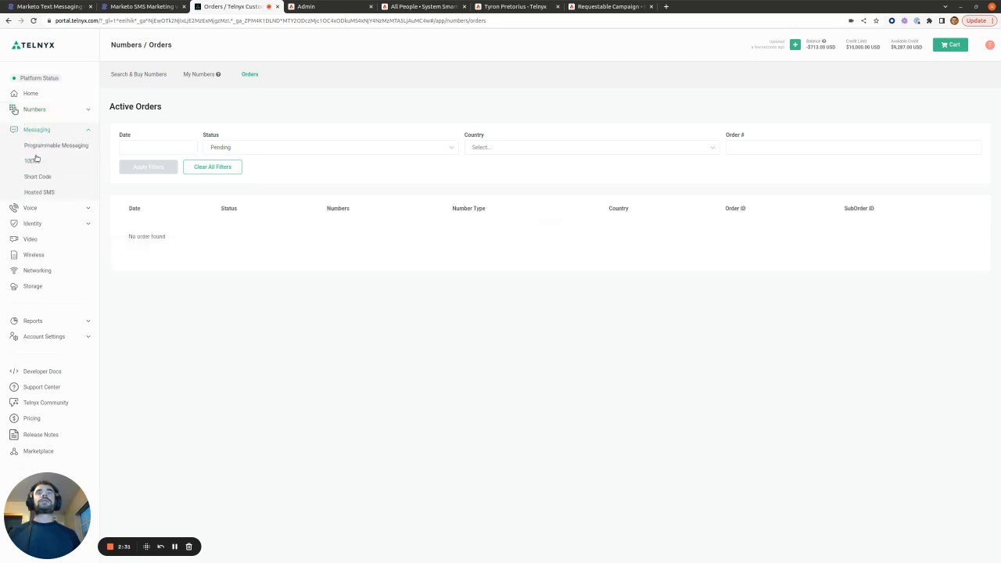
left_click(40, 143)
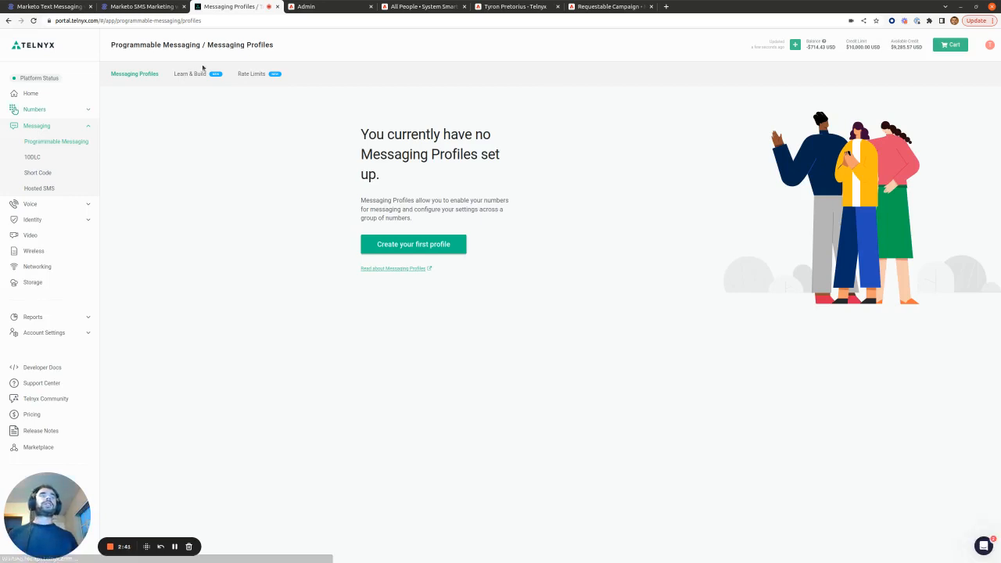
Step: Start a new messaging profile named 'Marketo SMS Notifications' and focus its inbound webhook URL field
left_click(412, 244)
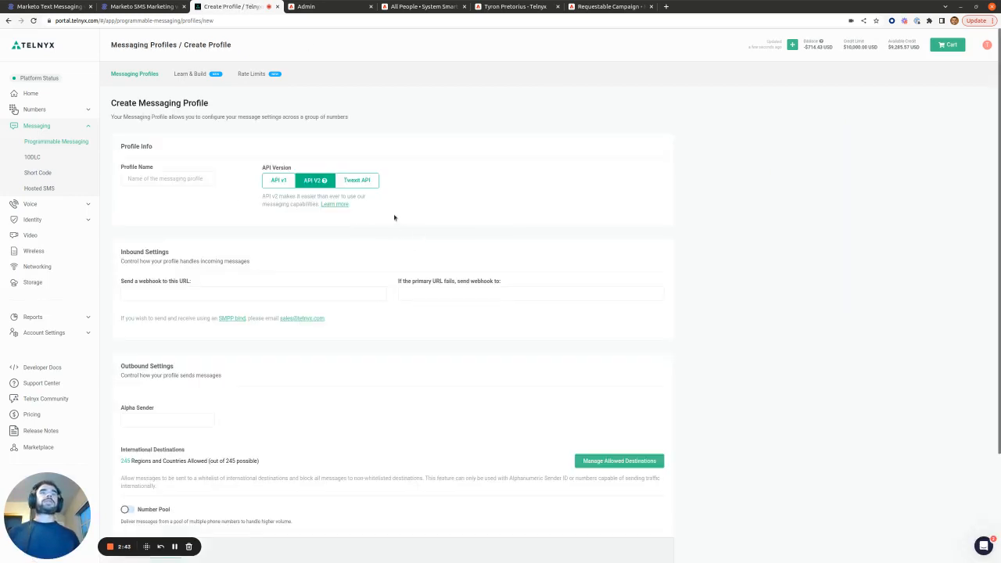
left_click(170, 179)
type("Marke")
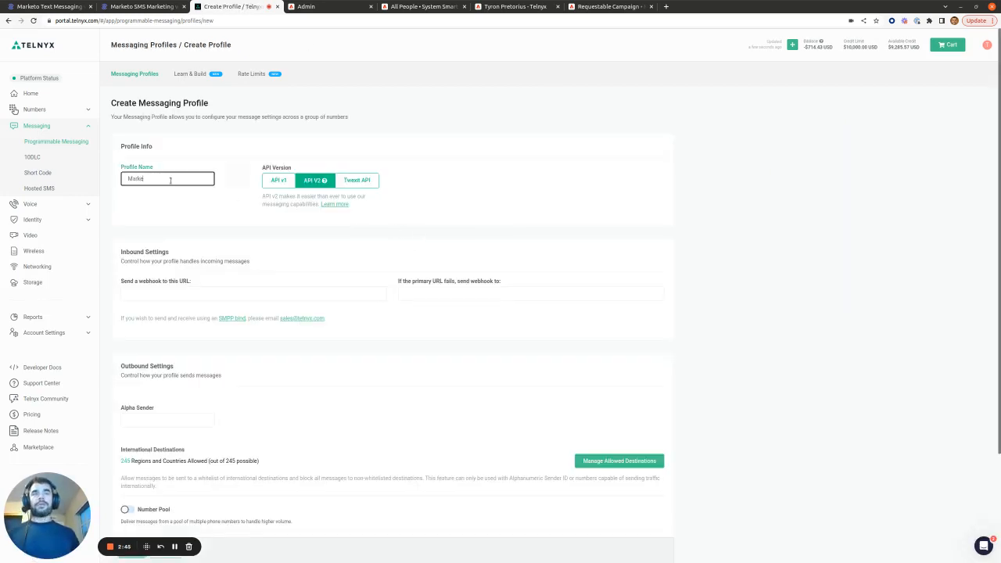
type("to SMS Notifications")
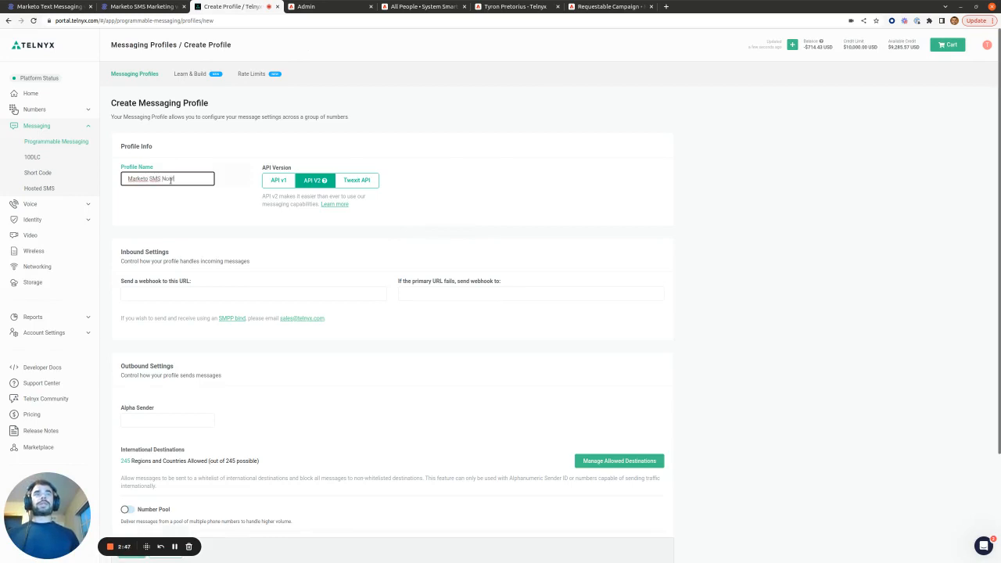
left_click(218, 244)
scroll(223, 243, "down", 1)
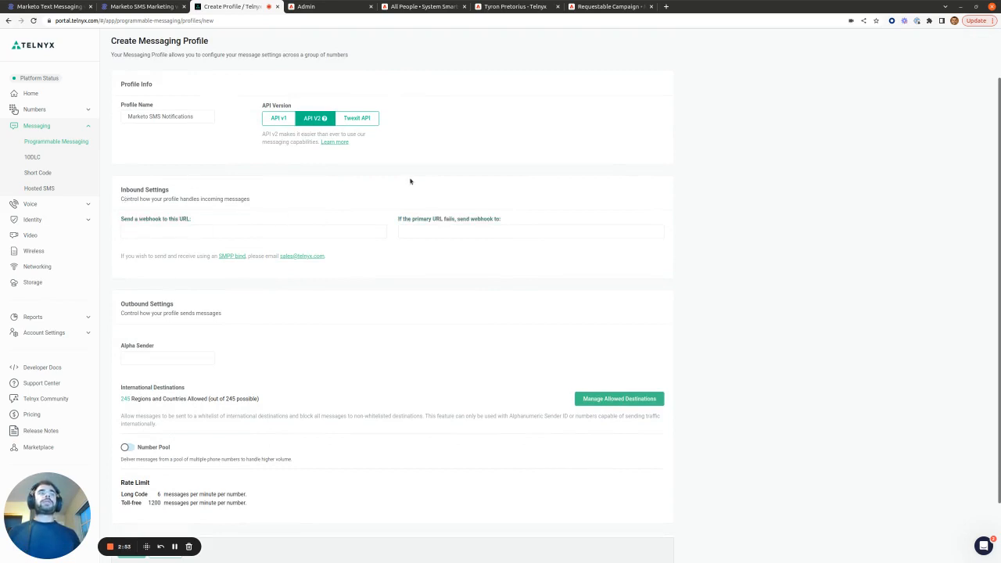
left_click(185, 233)
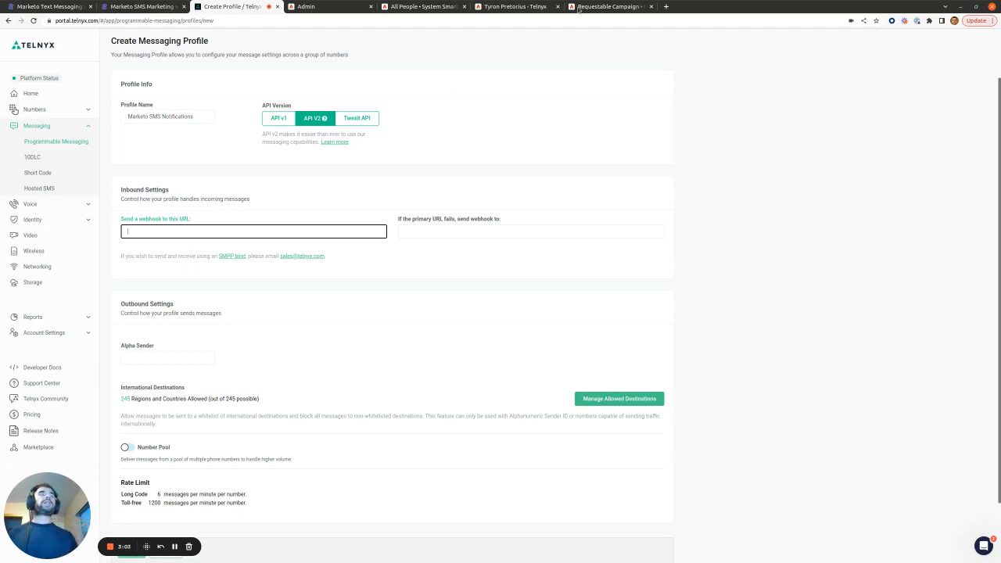
Step: Google 'webhook bin' in a new tab and go to the Webhook.site result
left_click(665, 7)
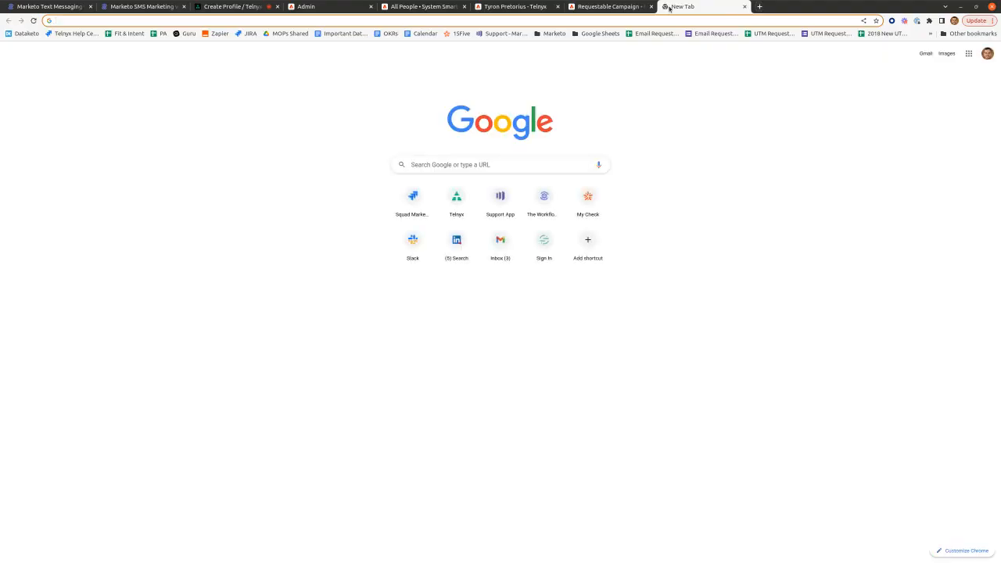
type("website")
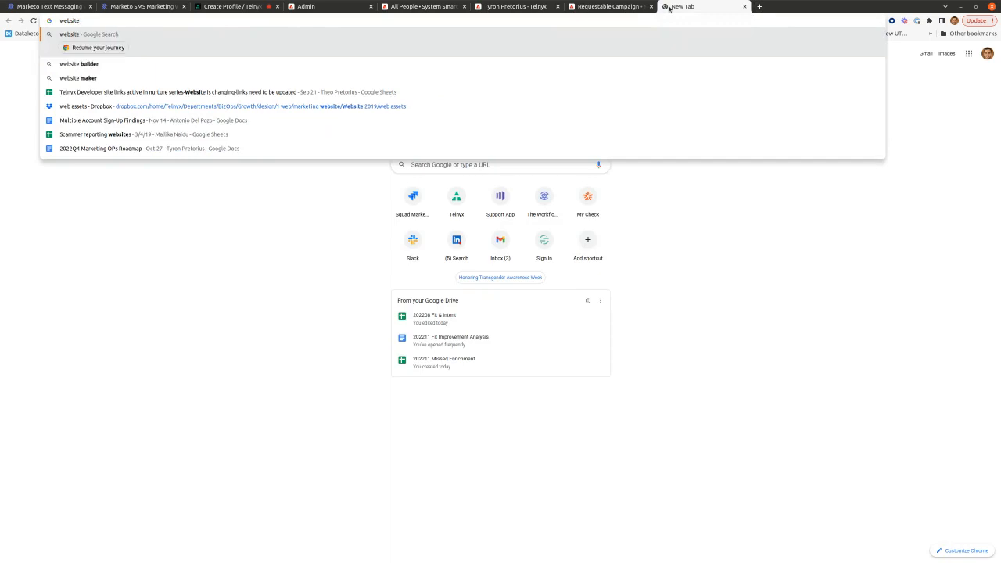
key("BackSpace")
key("BackSpace")
key("BackSpace")
key("BackSpace")
type("h")
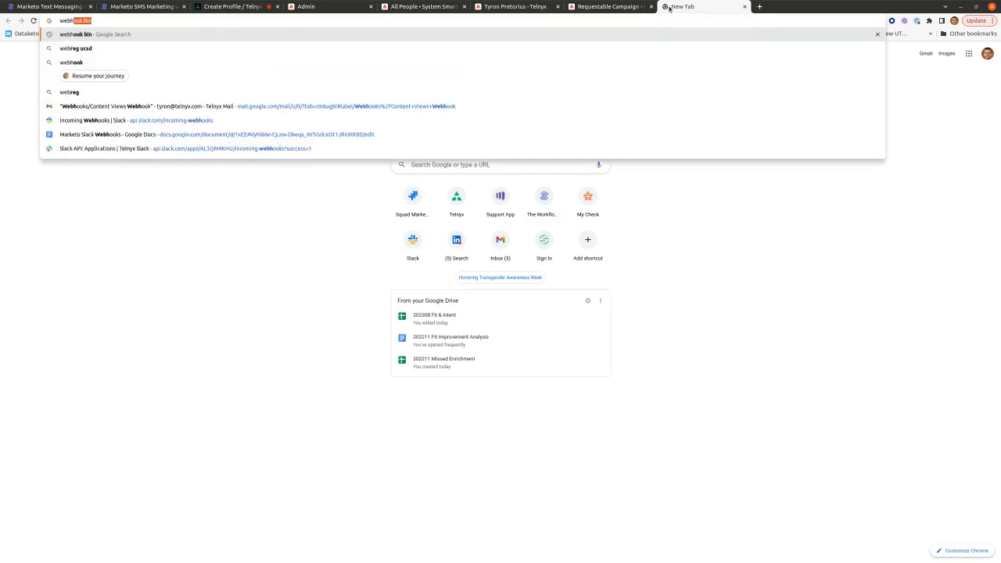
type("ook bin")
key("Return")
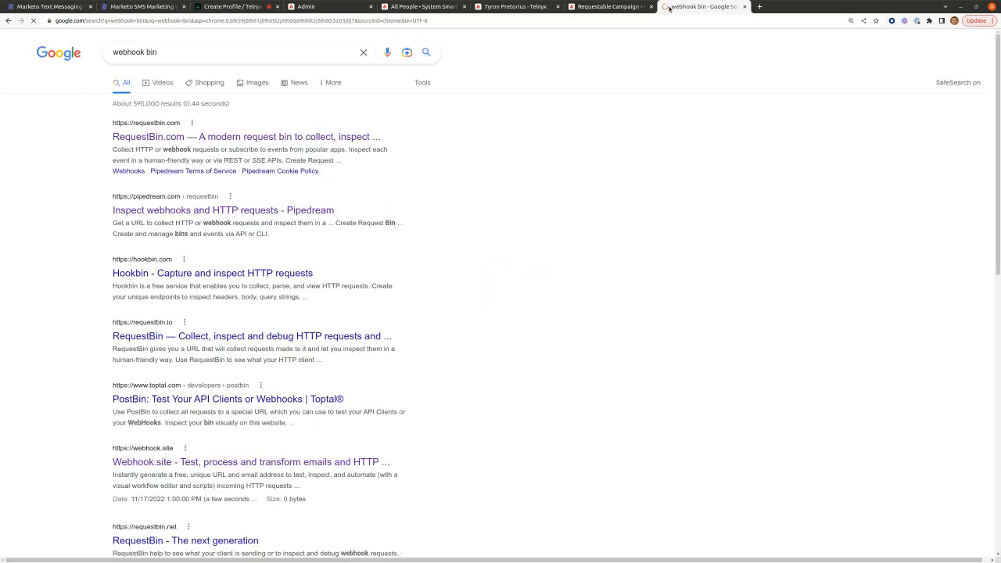
scroll(313, 211, "down", 5)
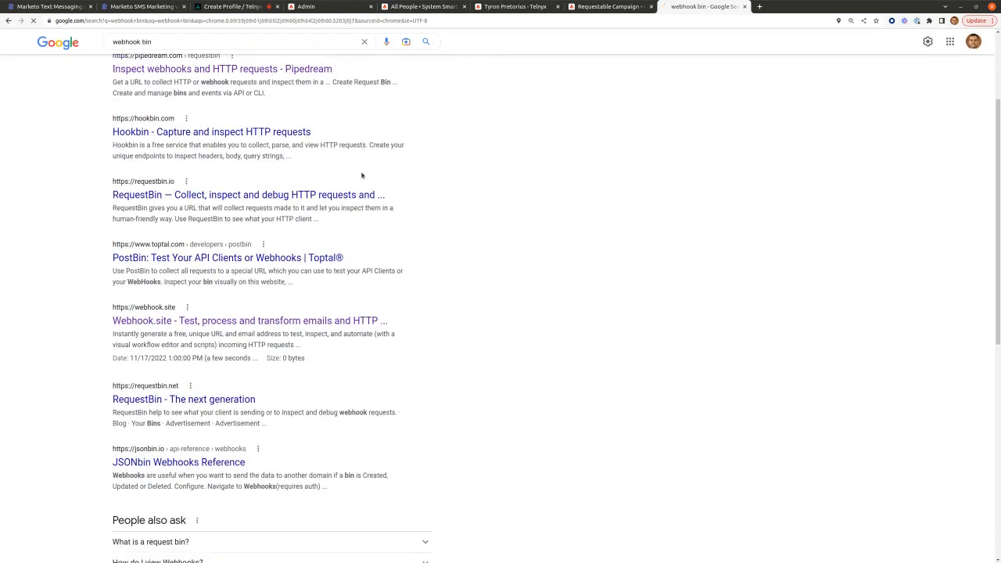
left_click(207, 257)
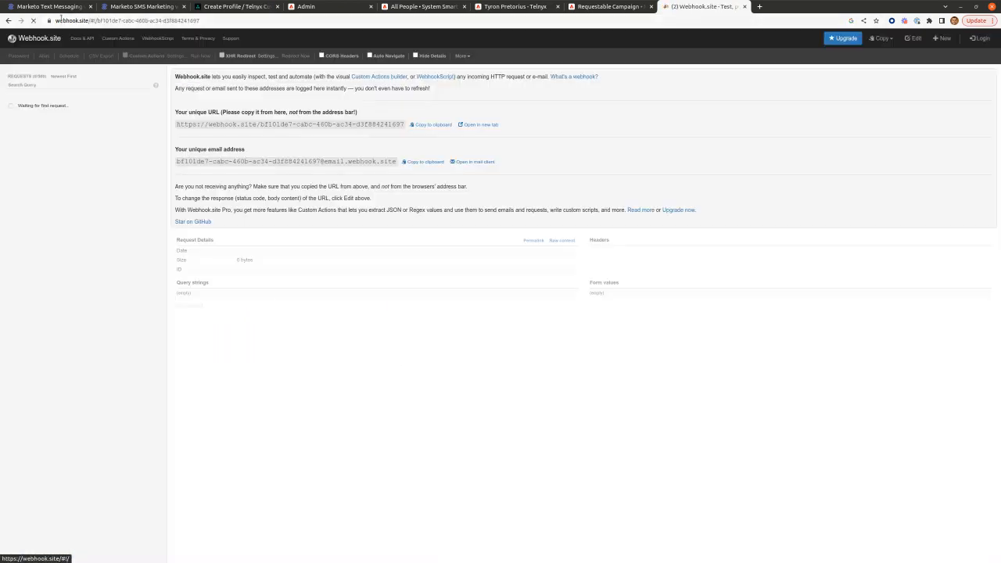
Step: Delete the five previously captured requests on Webhook.site
left_click_drag(56, 19, 87, 20)
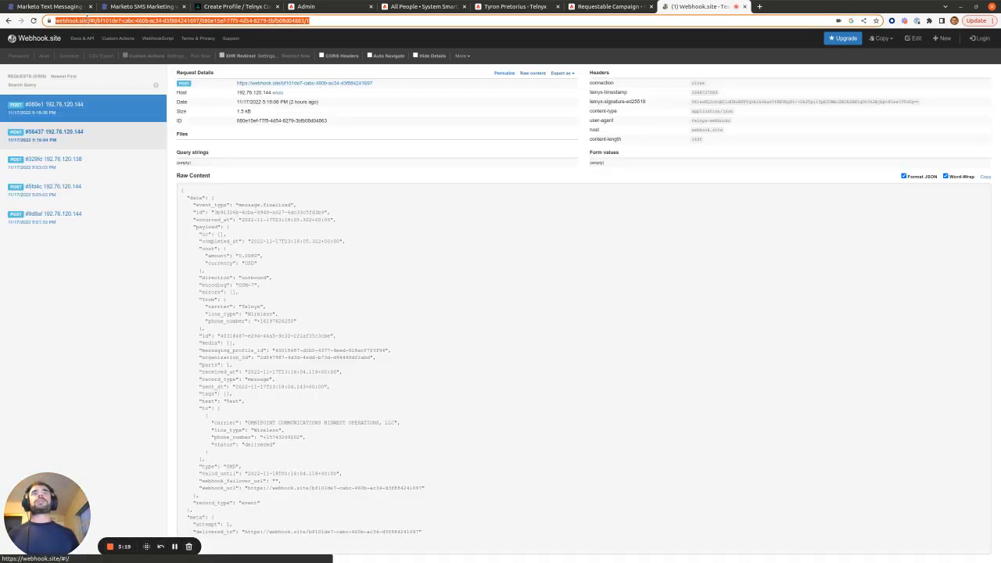
left_click(158, 109)
left_click(158, 109)
left_click(158, 110)
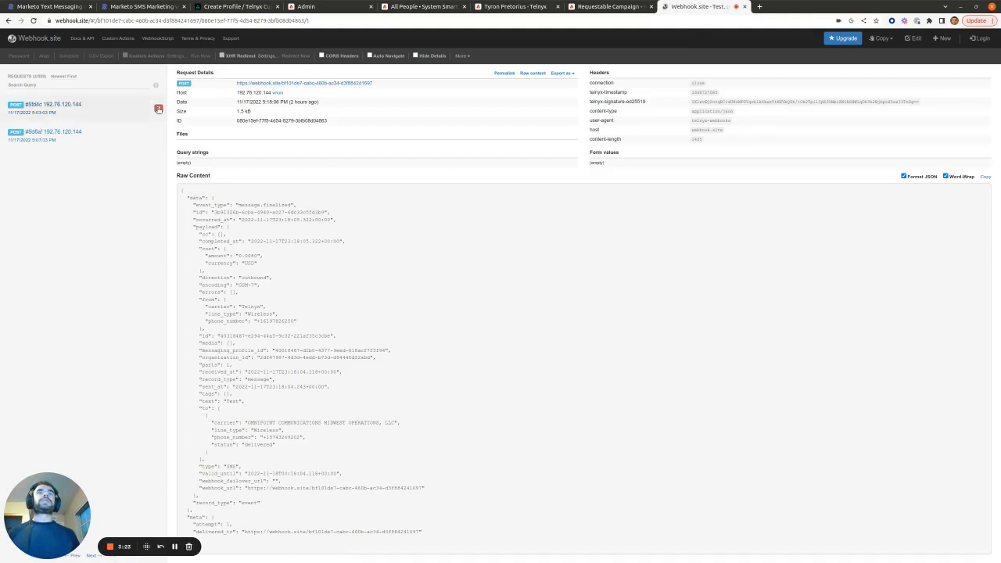
left_click(158, 110)
left_click(158, 110)
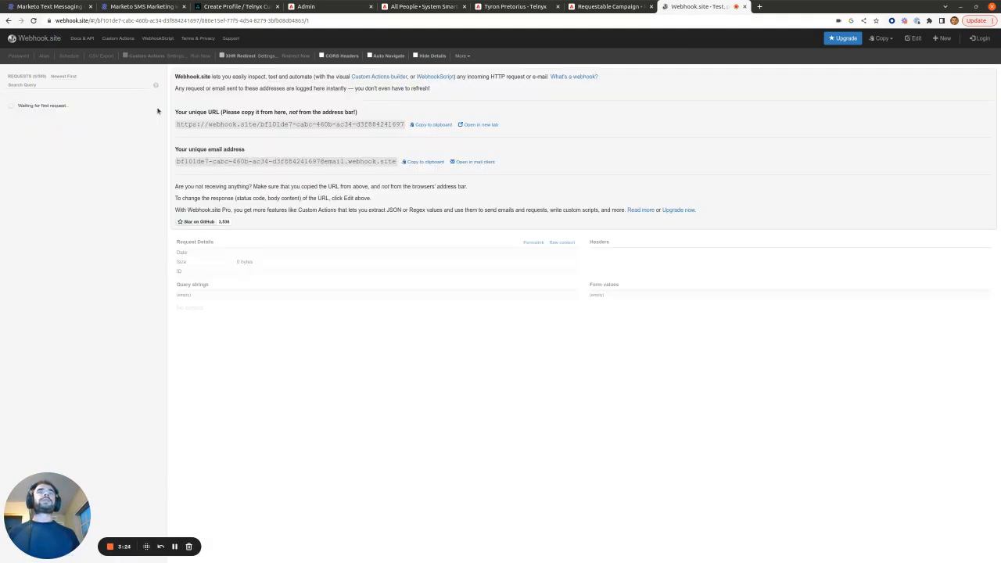
Step: Copy the unique Webhook.site URL and paste it into Telnyx's inbound webhook field
left_click_drag(177, 124, 422, 125)
left_click(425, 125)
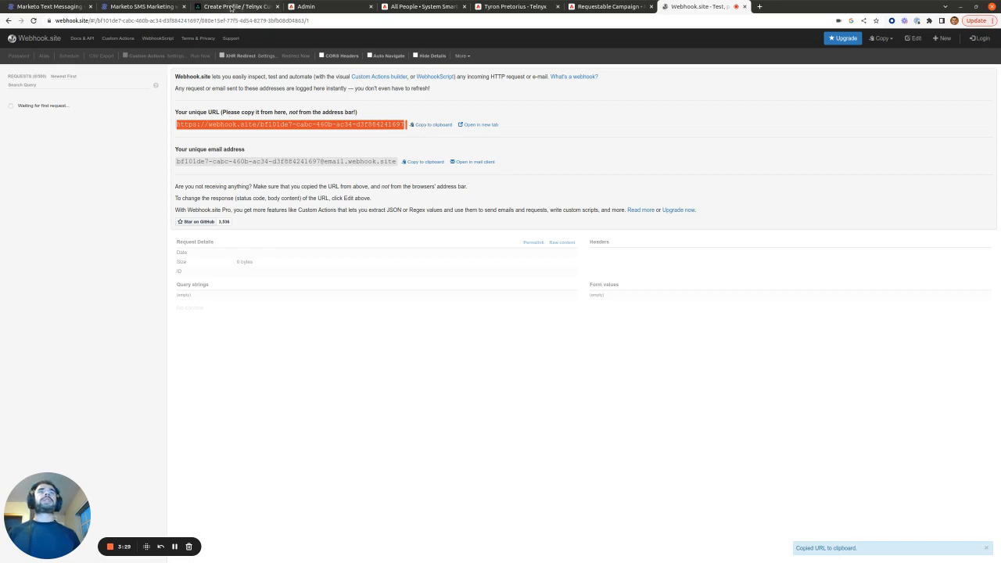
left_click(235, 6)
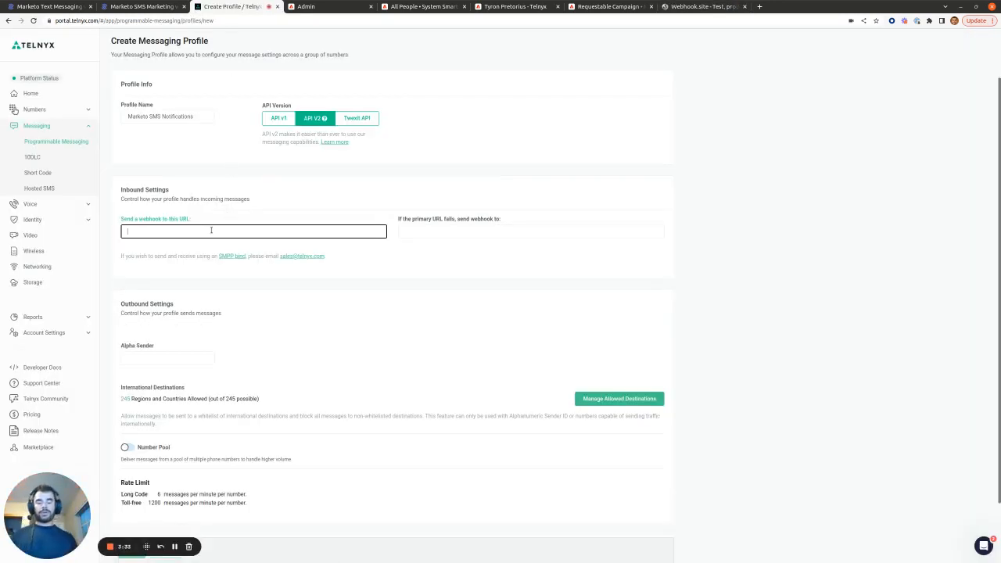
key("ctrl+v")
left_click(454, 284)
left_click(703, 6)
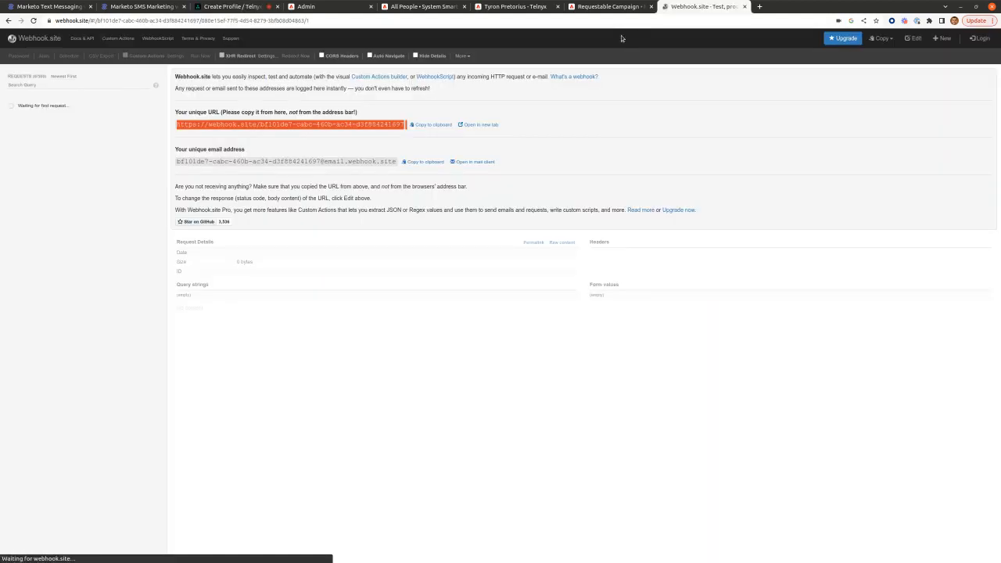
left_click(233, 6)
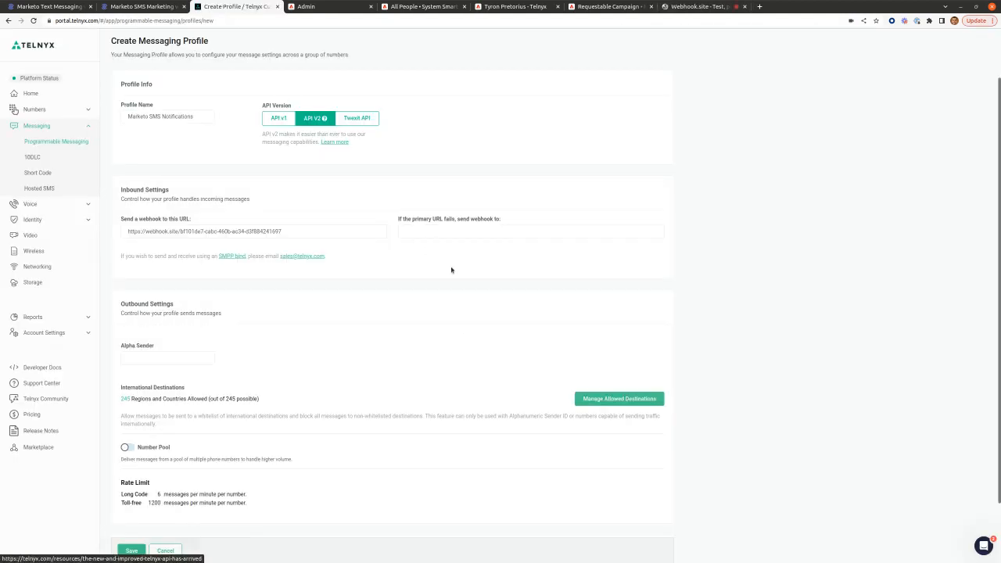
Step: Check the pasted webhook URL and the 245 allowed regions in the profile form
scroll(426, 281, "down", 2)
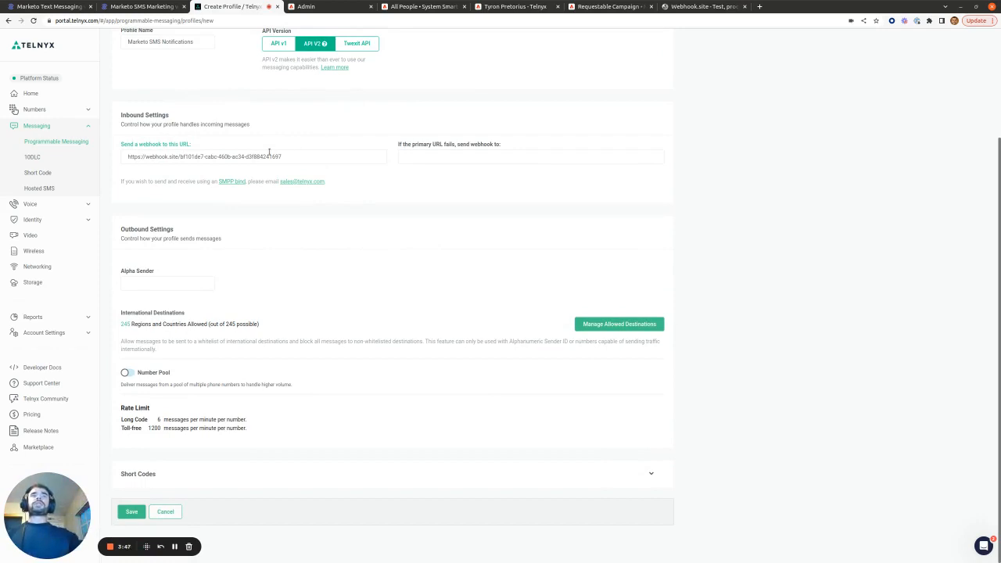
triple_click(249, 156)
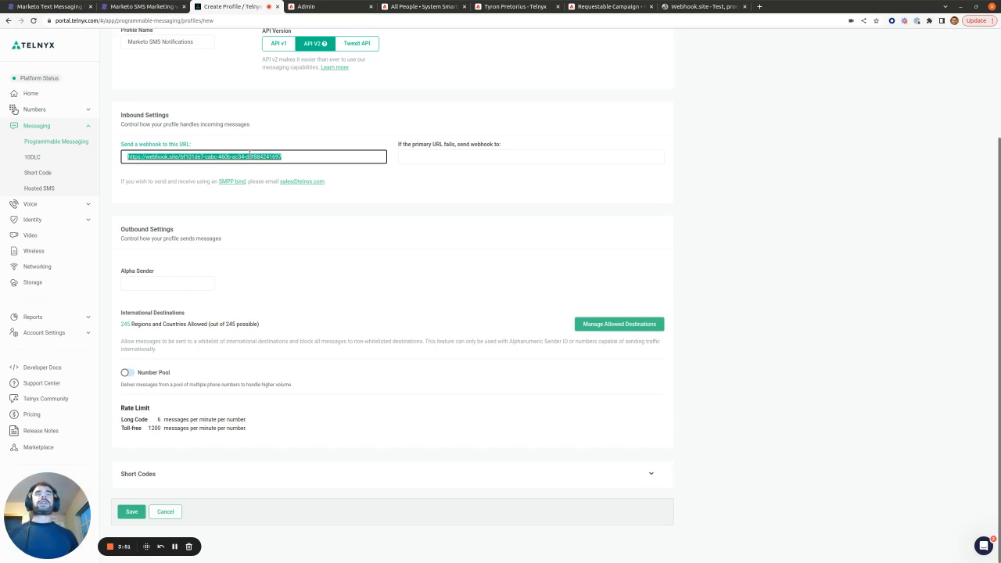
left_click(286, 222)
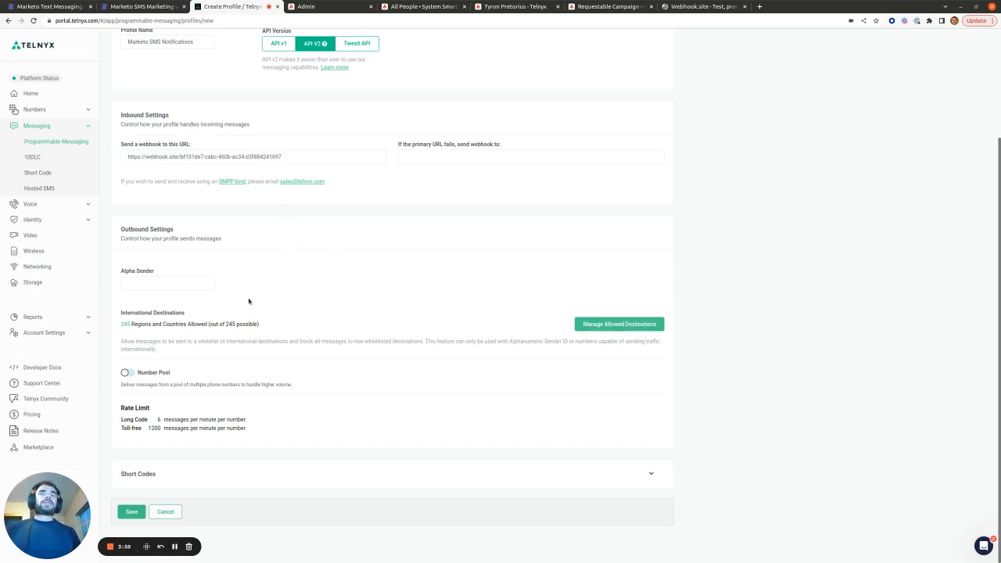
double_click(124, 324)
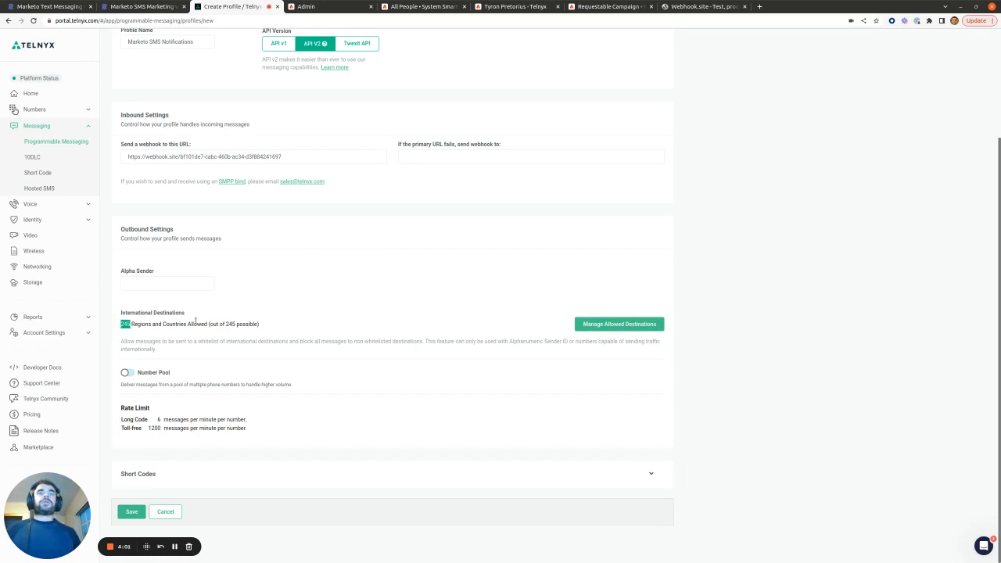
left_click(254, 366)
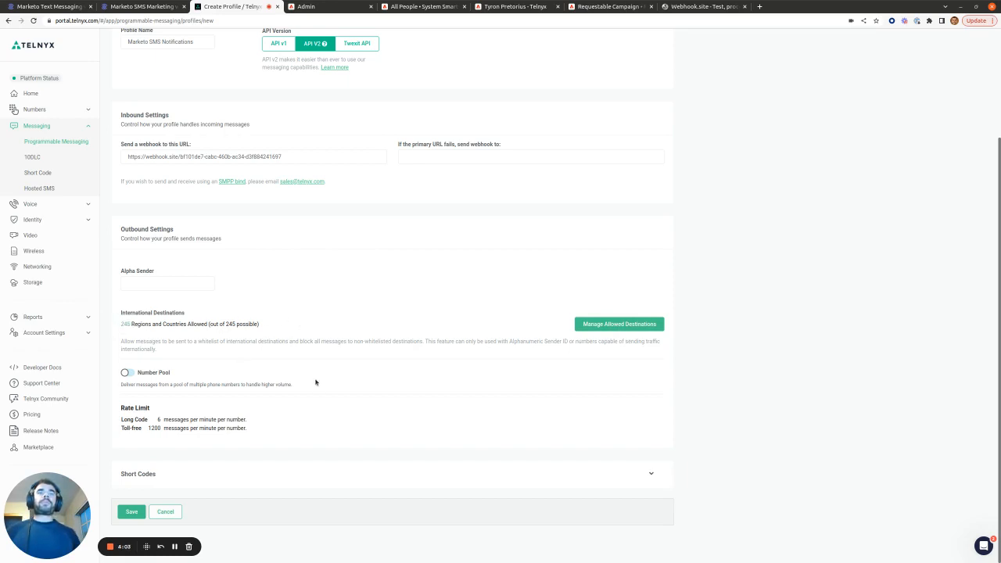
Step: Turn on Number Pool with Skip Unhealthy Numbers, Sticky Sender and Geomatch enabled
left_click(126, 374)
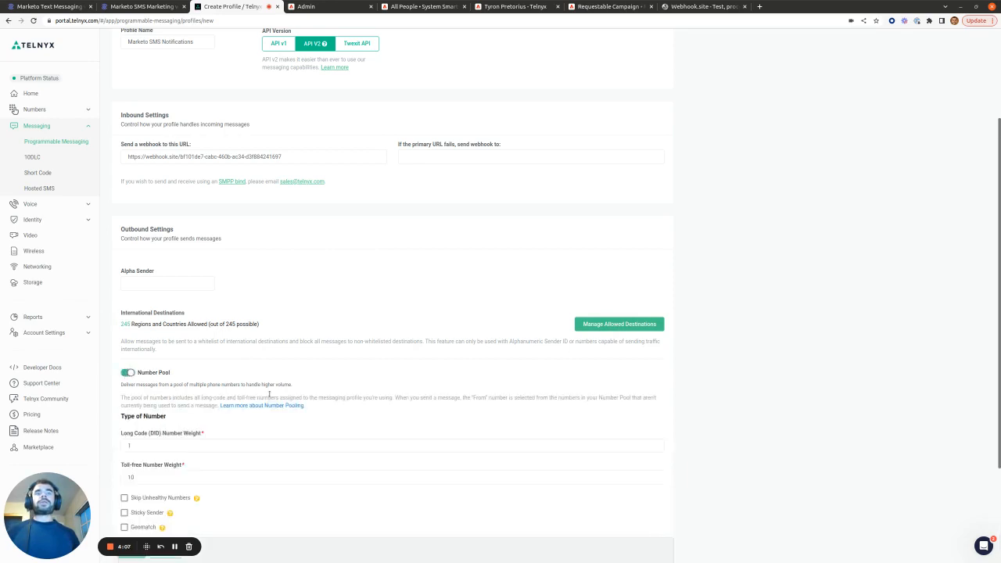
scroll(280, 380, "down", 2)
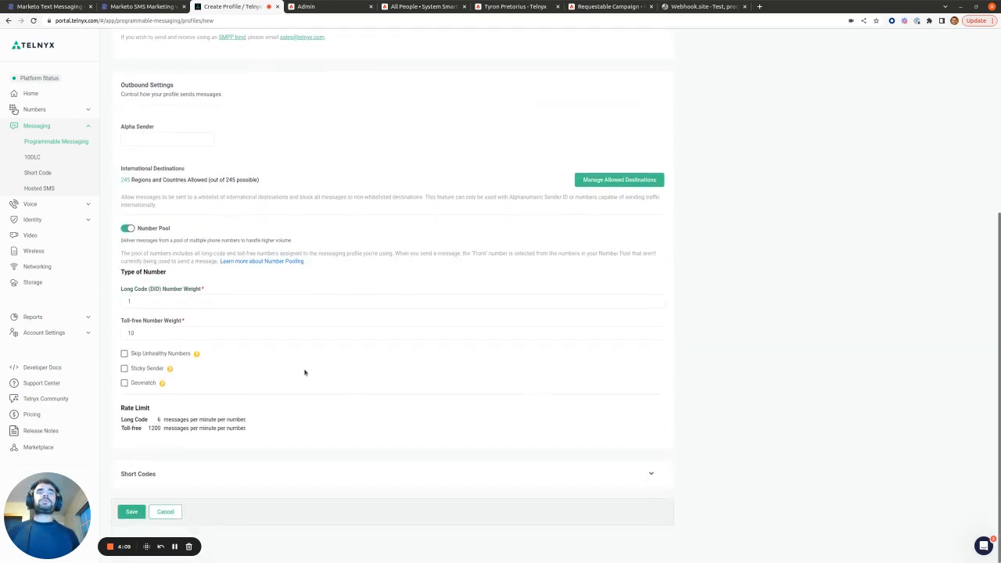
left_click(124, 353)
left_click(123, 369)
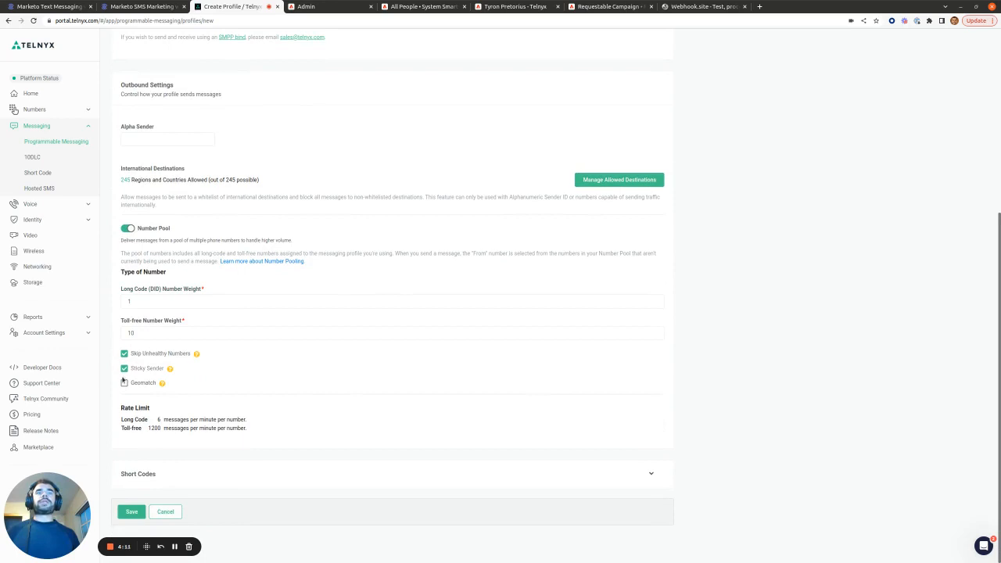
left_click(123, 383)
Step: Save the messaging profile, confirm, and go to Marketo's Admin Webhooks page
left_click(131, 513)
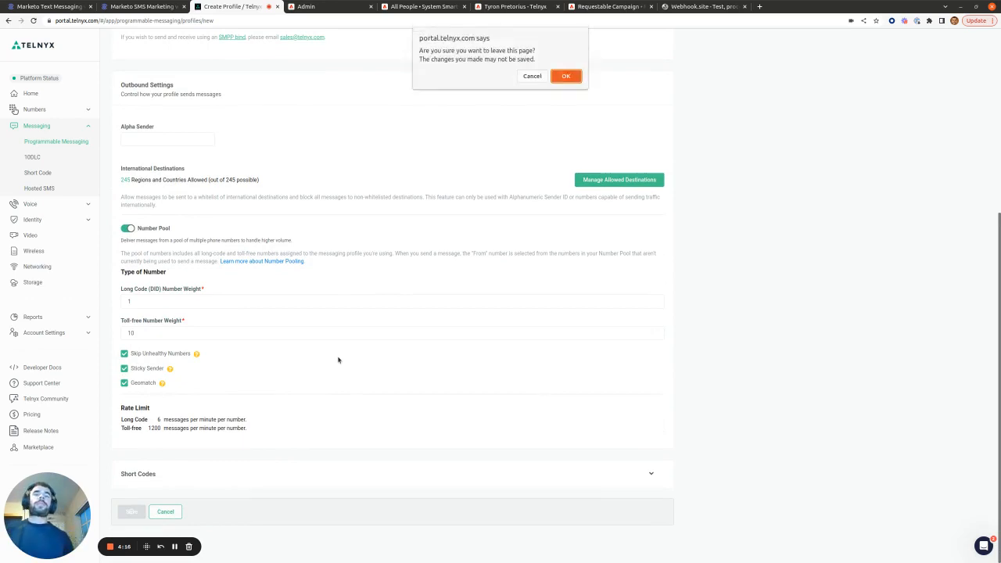
left_click(564, 75)
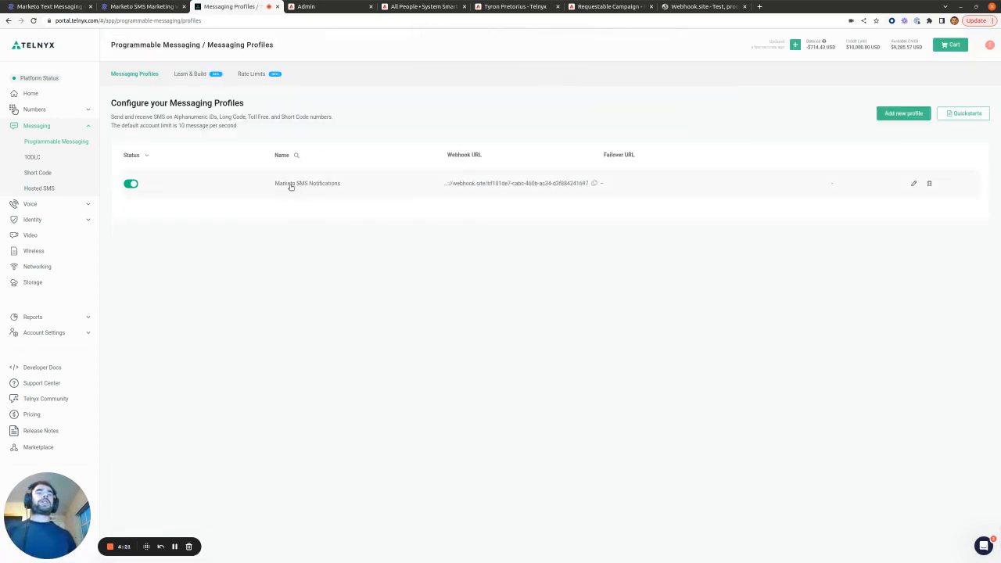
left_click(310, 12)
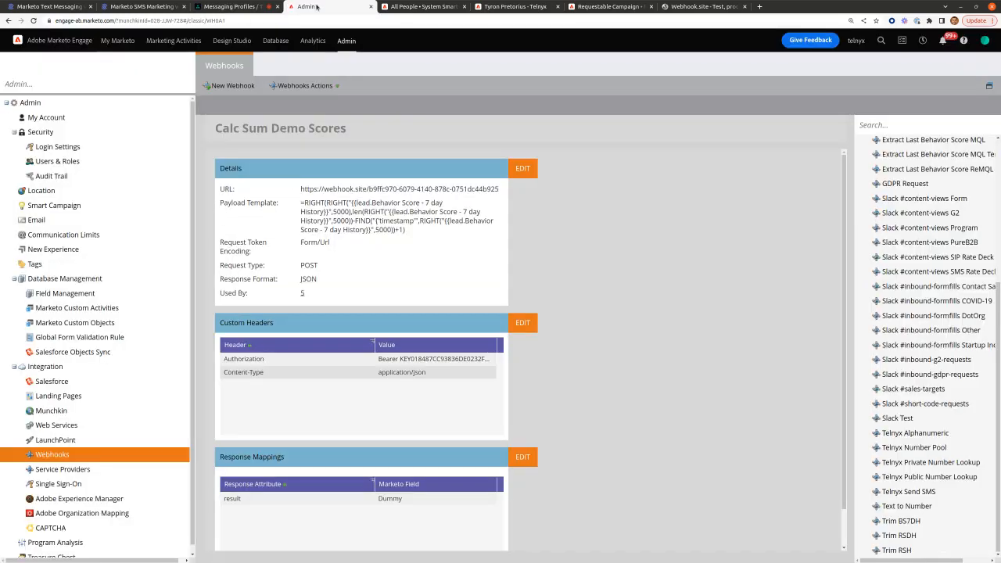
Step: Create a new Marketo webhook named 'Test Telnyx SMS'
left_click(234, 86)
left_click(478, 202)
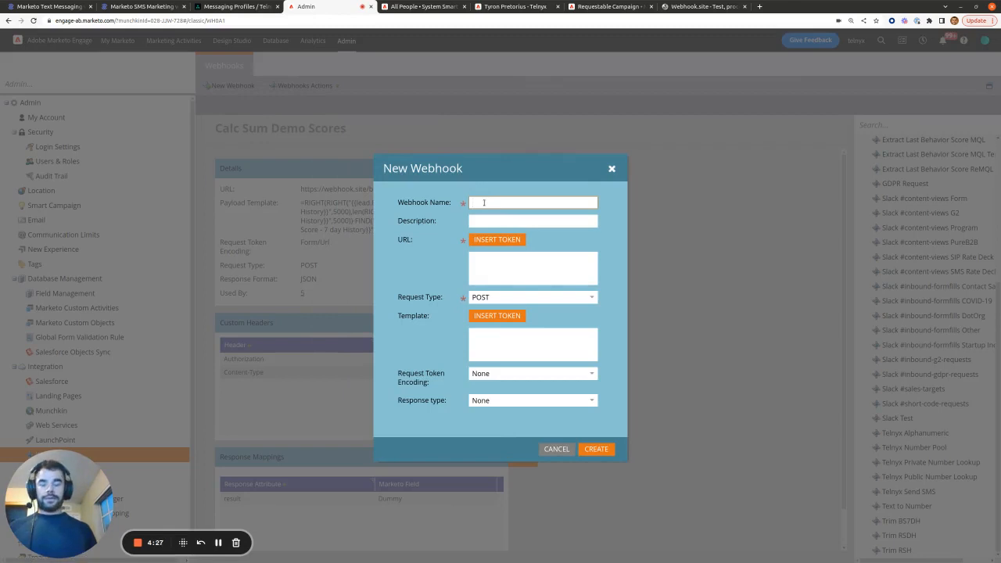
type("Test Tel")
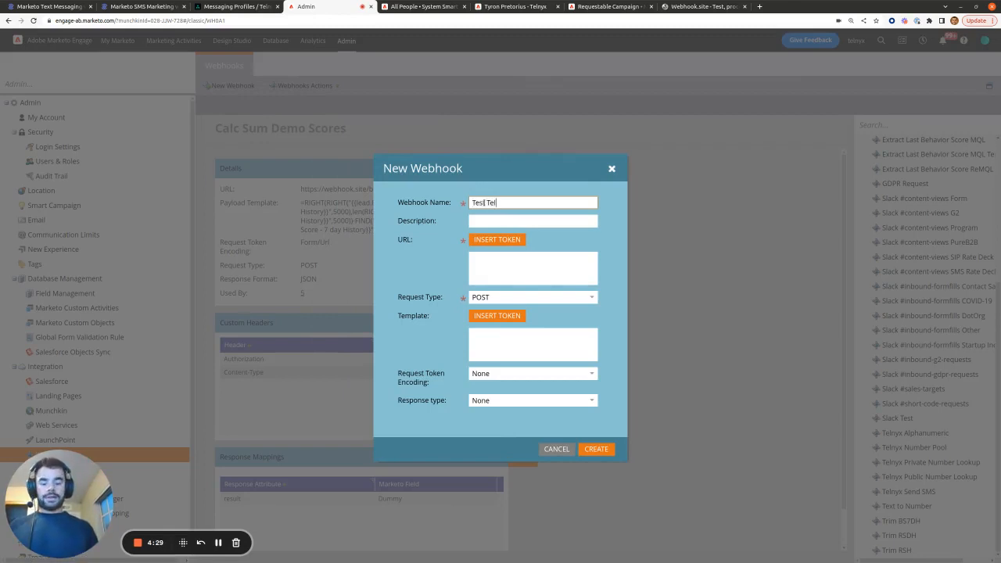
type("nyx SMS")
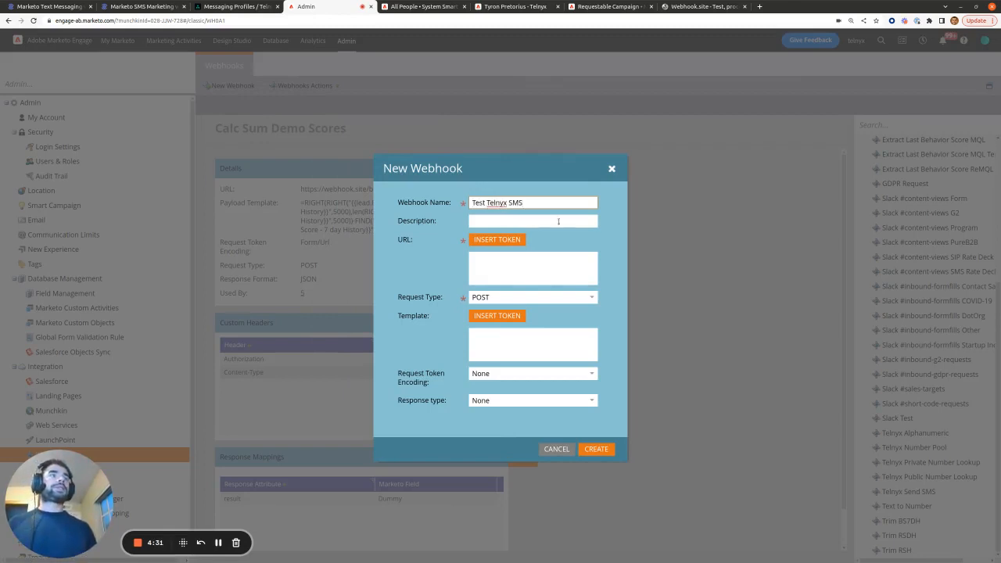
left_click(575, 257)
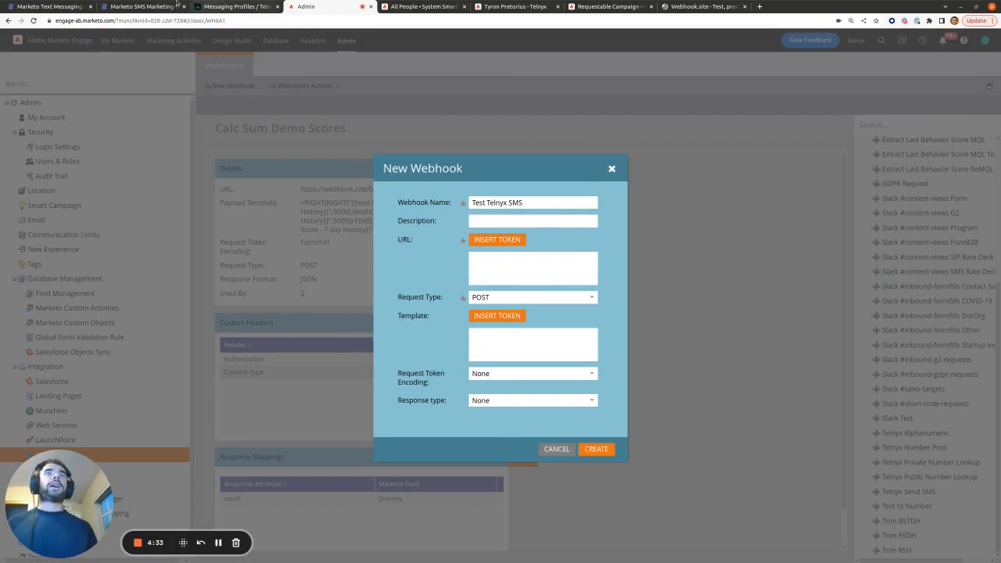
Step: Navigate from the Workflow Pro article to Telnyx's Sending a Message docs
left_click(49, 7)
scroll(456, 280, "up", 2)
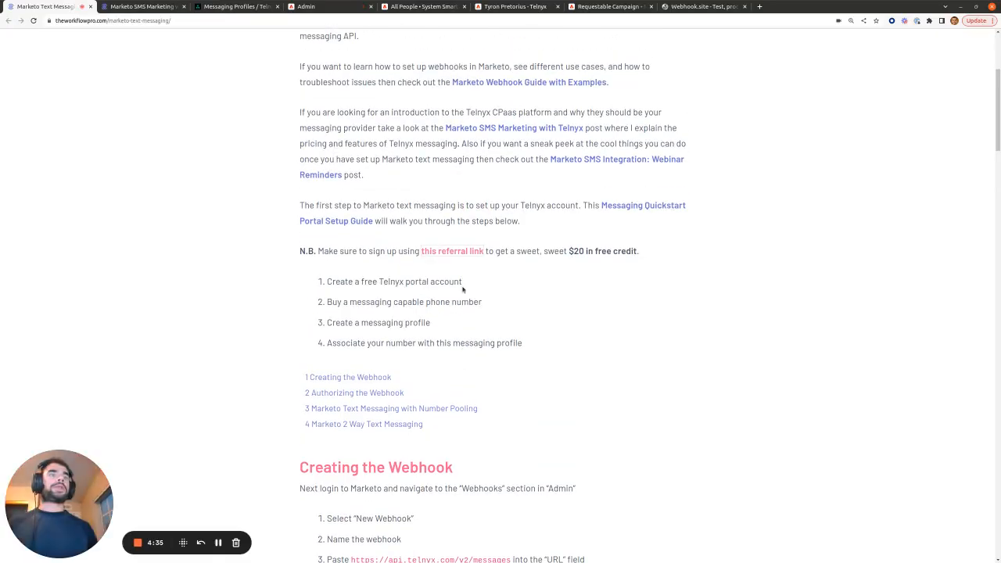
left_click(630, 209)
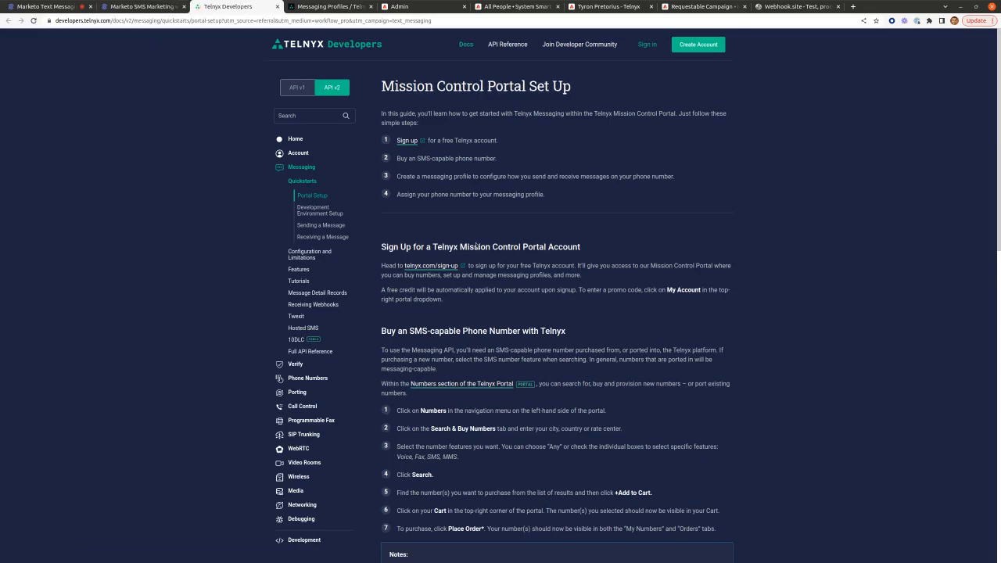
scroll(480, 239, "down", 7)
scroll(480, 239, "down", 12)
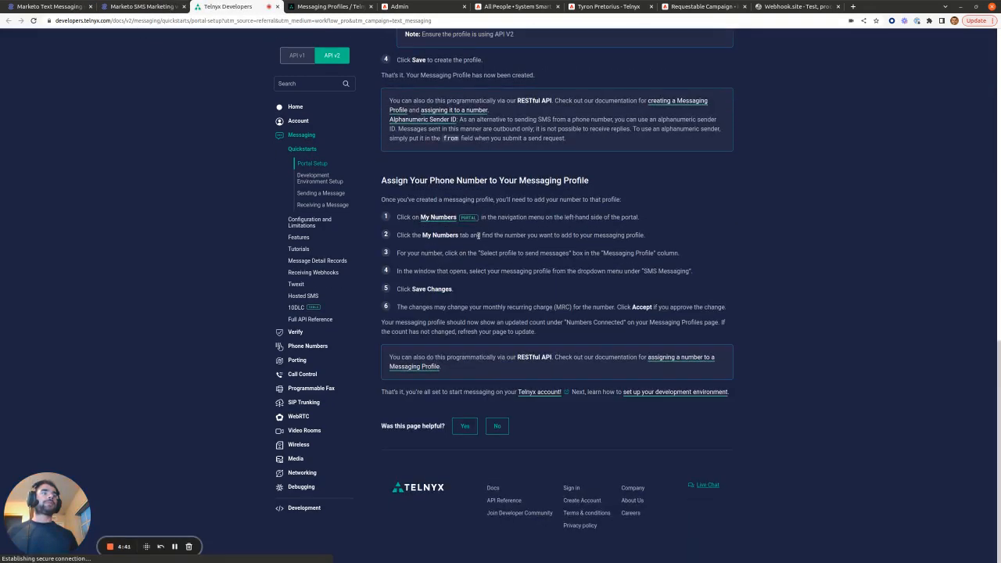
left_click(321, 193)
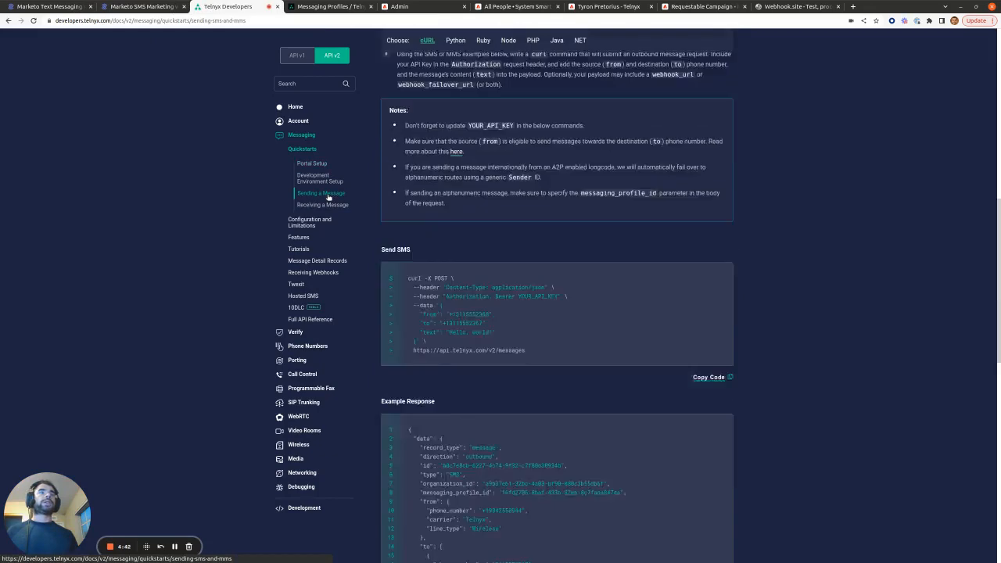
scroll(569, 262, "down", 8)
scroll(569, 262, "down", 8)
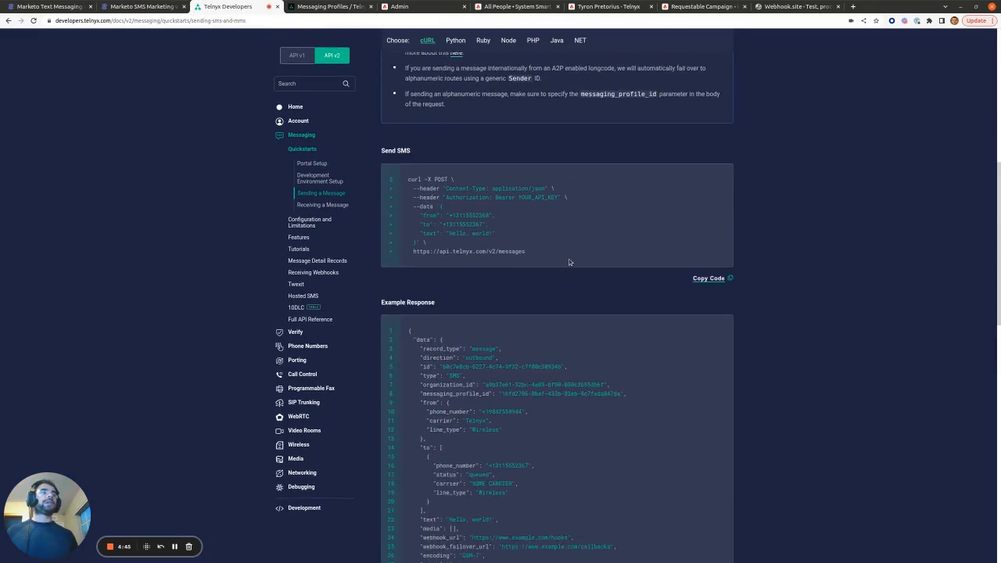
left_click_drag(534, 237, 411, 230)
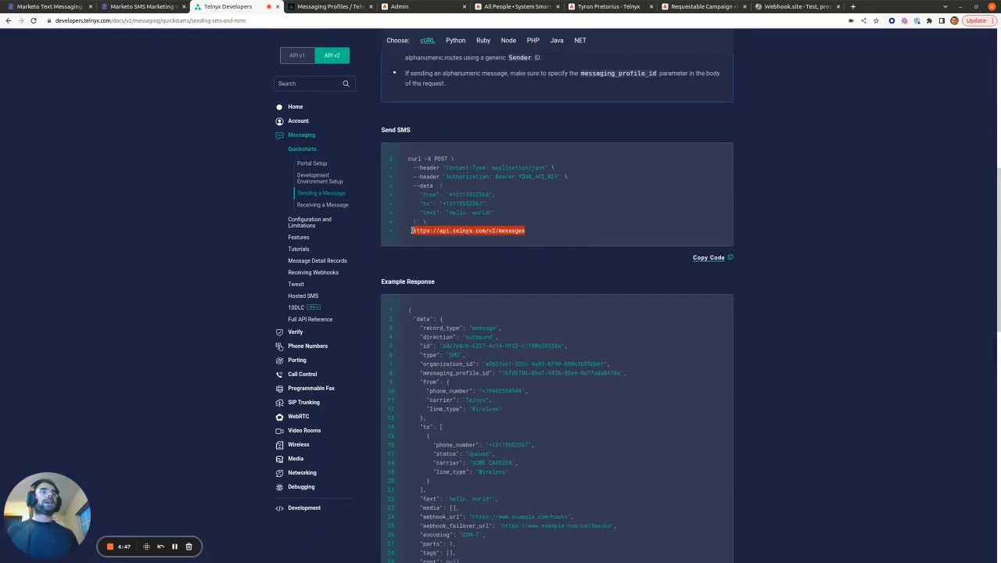
right_click(428, 230)
left_click(452, 236)
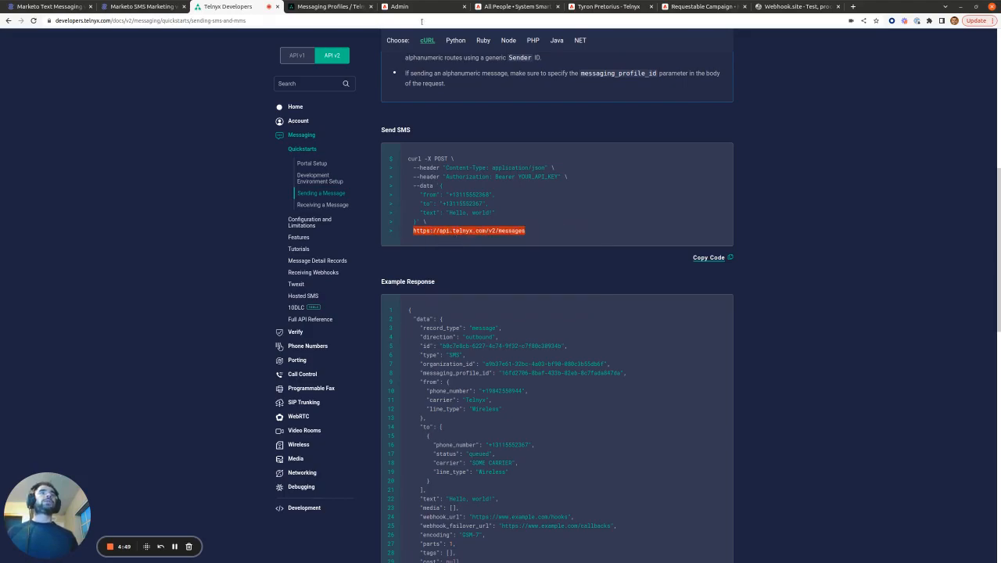
left_click(426, 7)
left_click(508, 266)
key("ctrl+v")
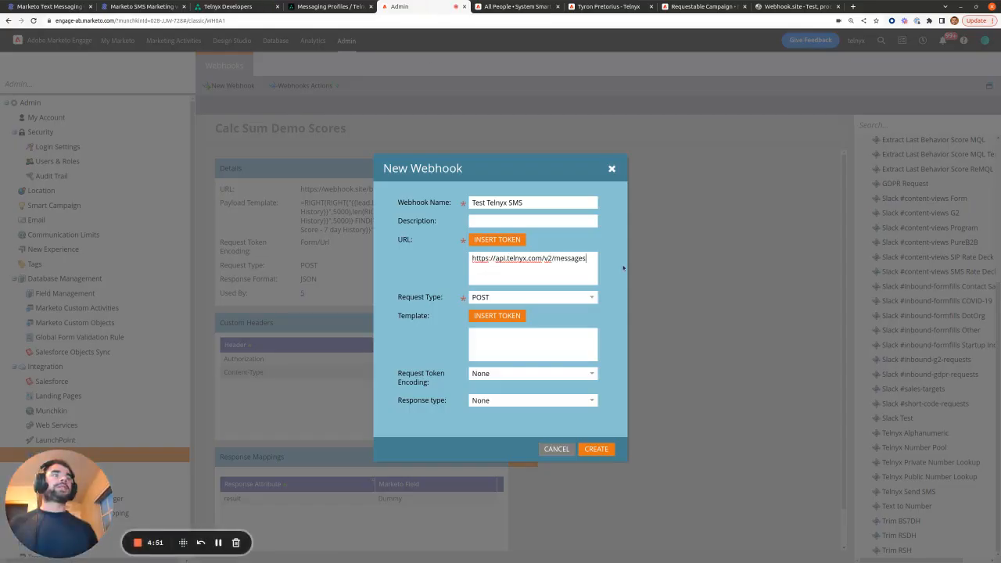
Step: Fill the webhook Template with the docs' example JSON from/to/text SMS body
left_click(227, 6)
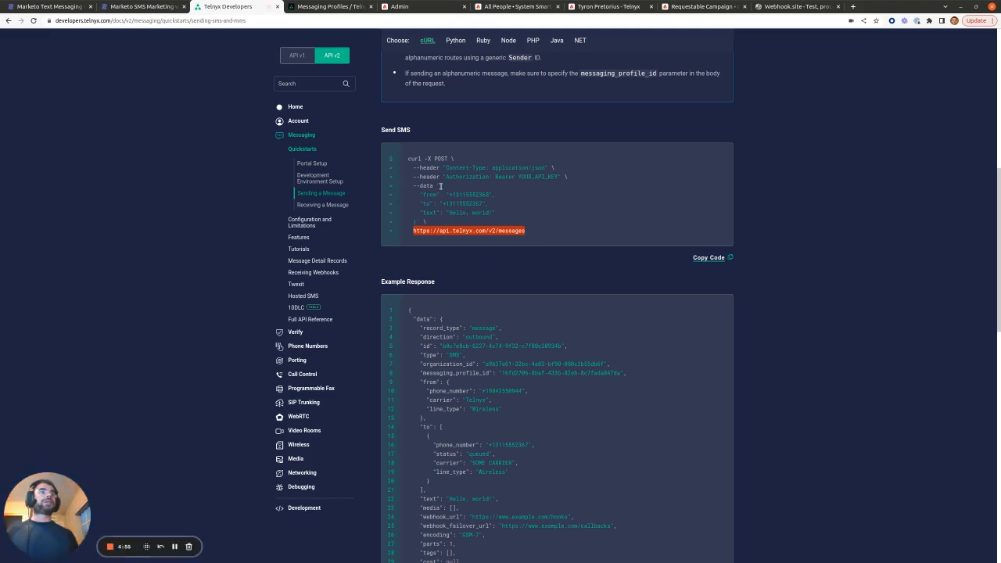
left_click_drag(440, 186, 413, 221)
right_click(414, 222)
left_click(433, 228)
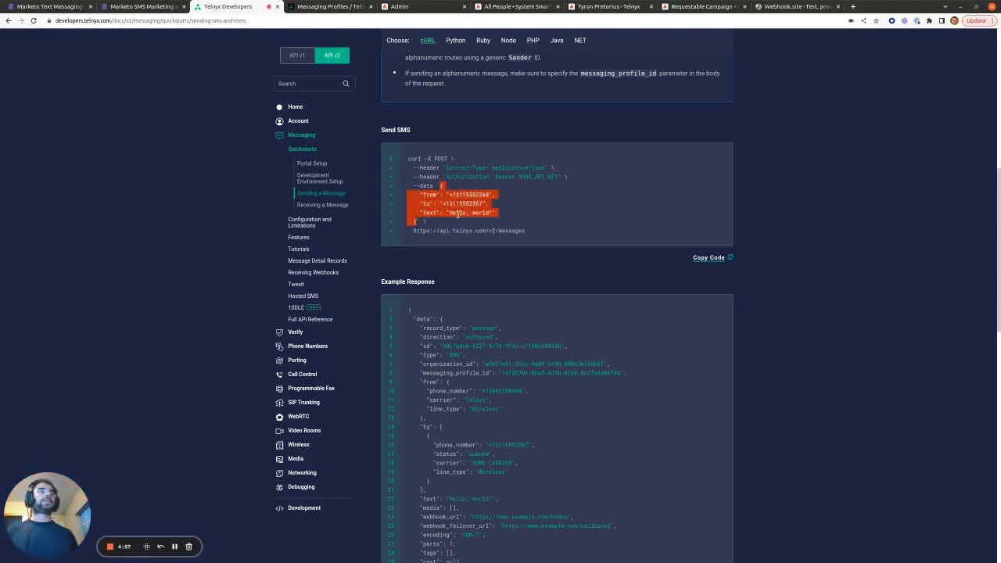
left_click(426, 6)
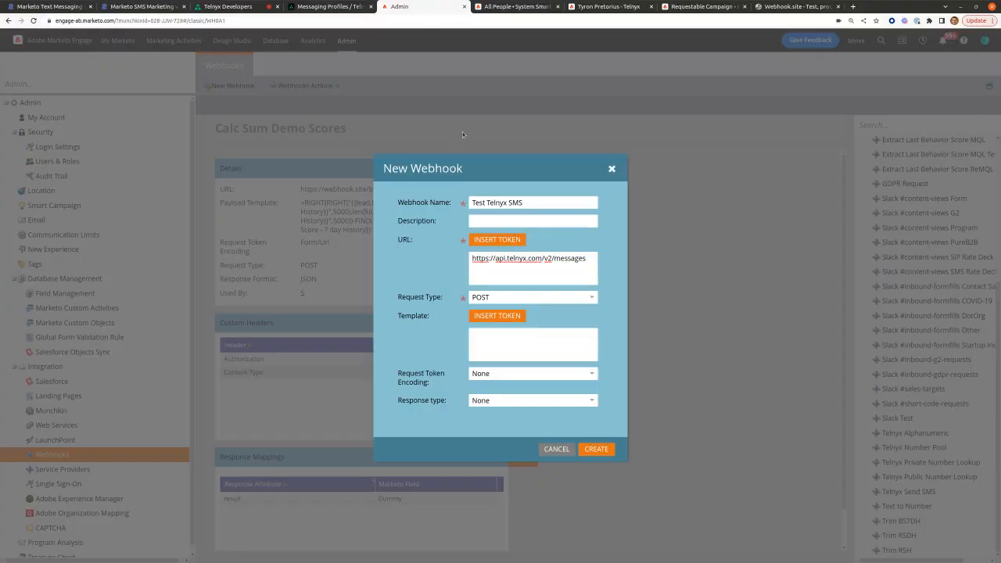
left_click(534, 344)
key("ctrl+v")
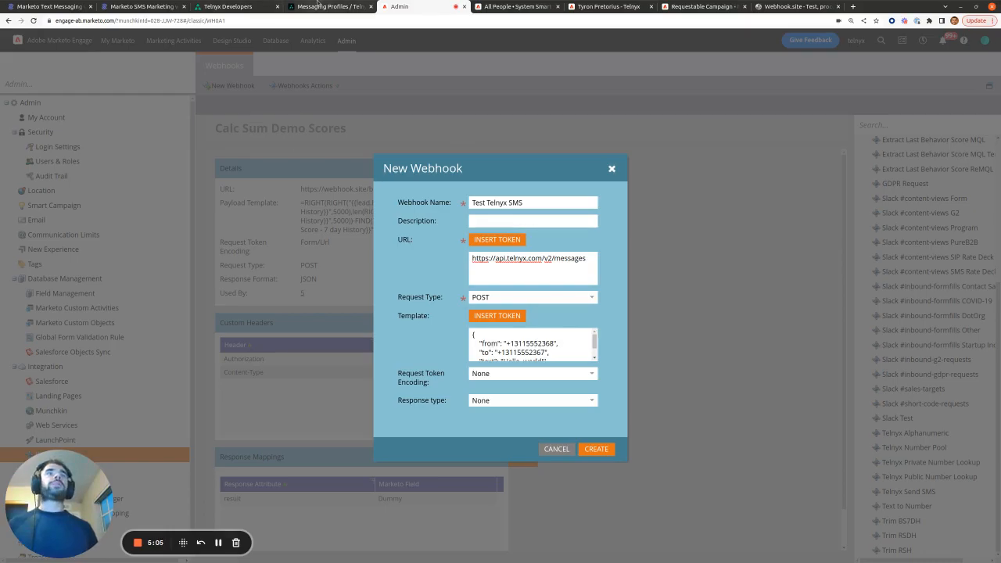
Step: Copy the account's own number from Telnyx My Numbers and paste it as the template's sender
left_click(317, 6)
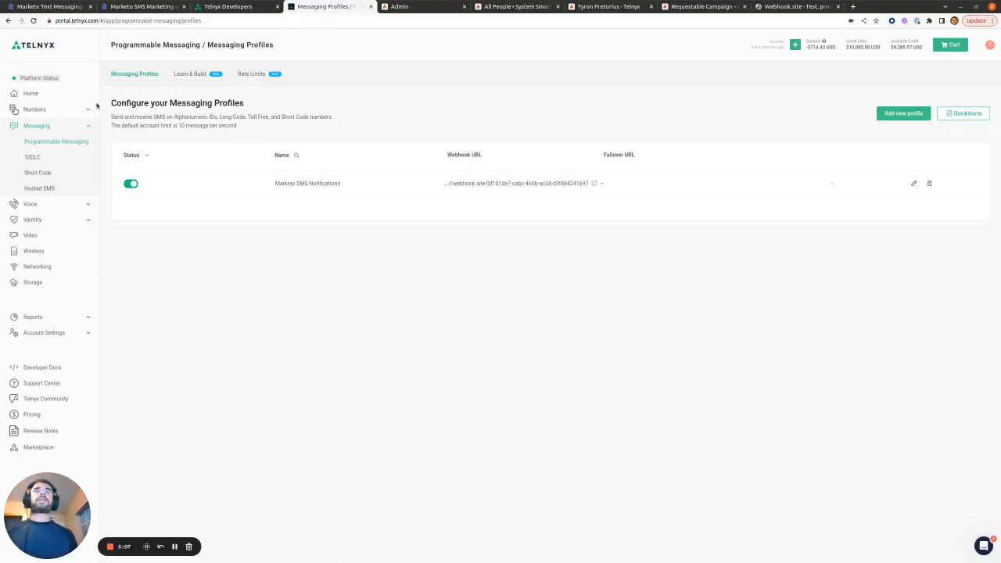
left_click(36, 109)
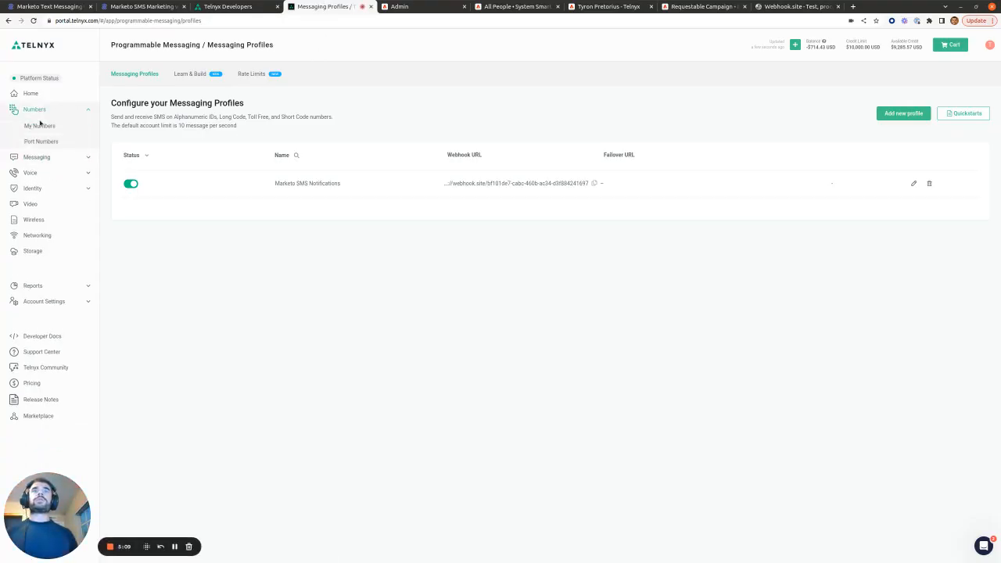
left_click(40, 127)
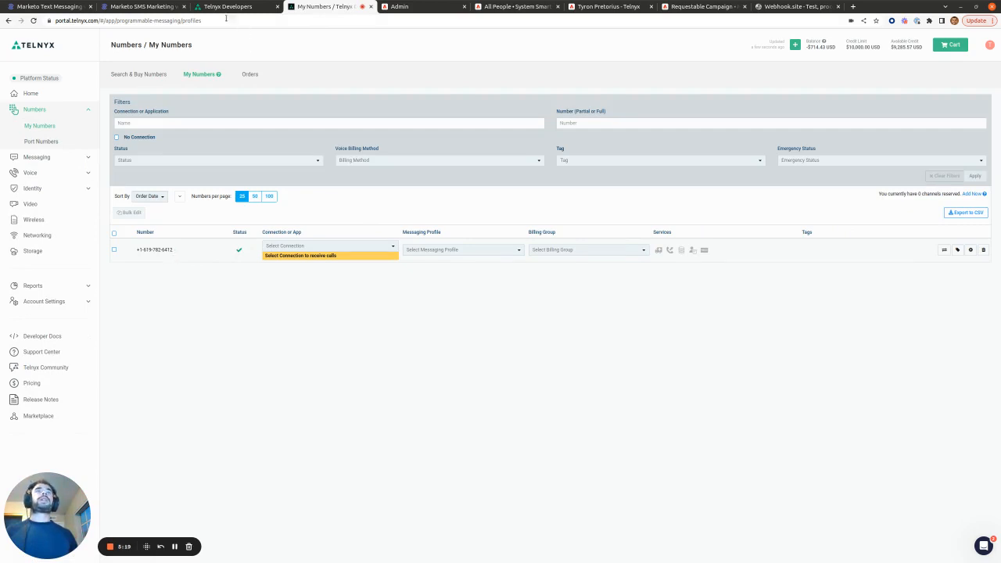
left_click(421, 7)
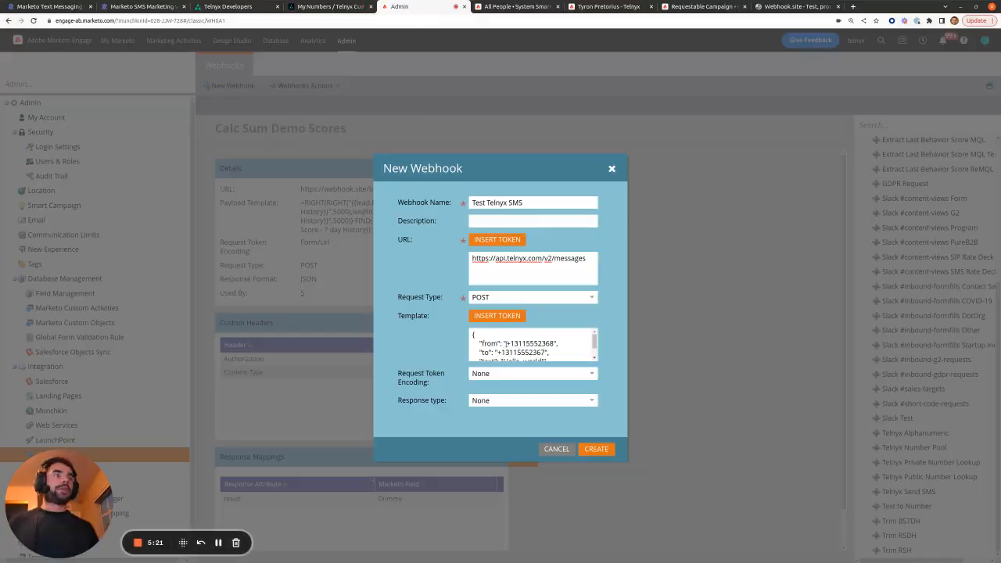
left_click_drag(505, 343, 554, 343)
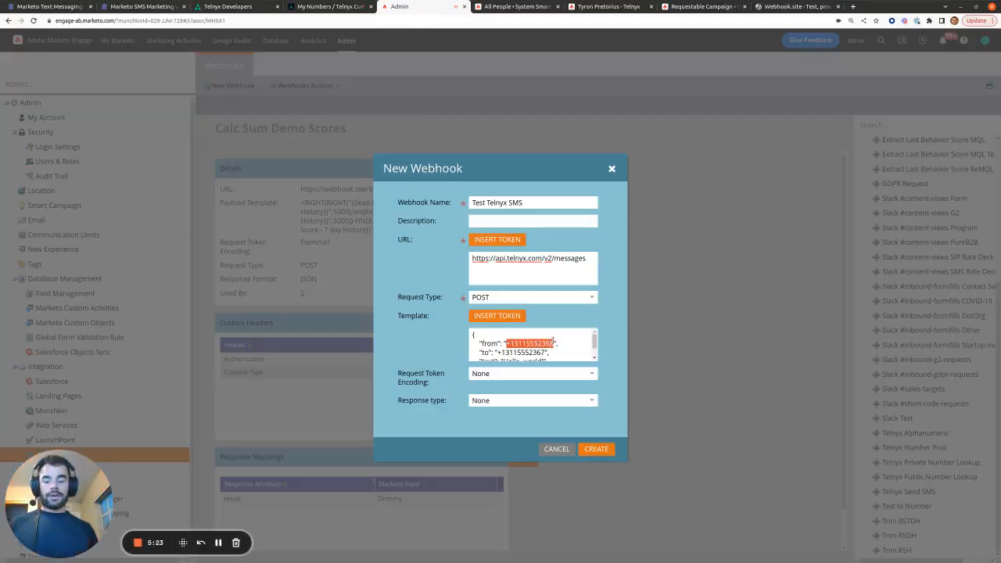
key("ctrl+v")
Step: Clear the example recipient digits and change the message text to 'Hello, Workflow Pro!'
scroll(549, 339, "down", 1)
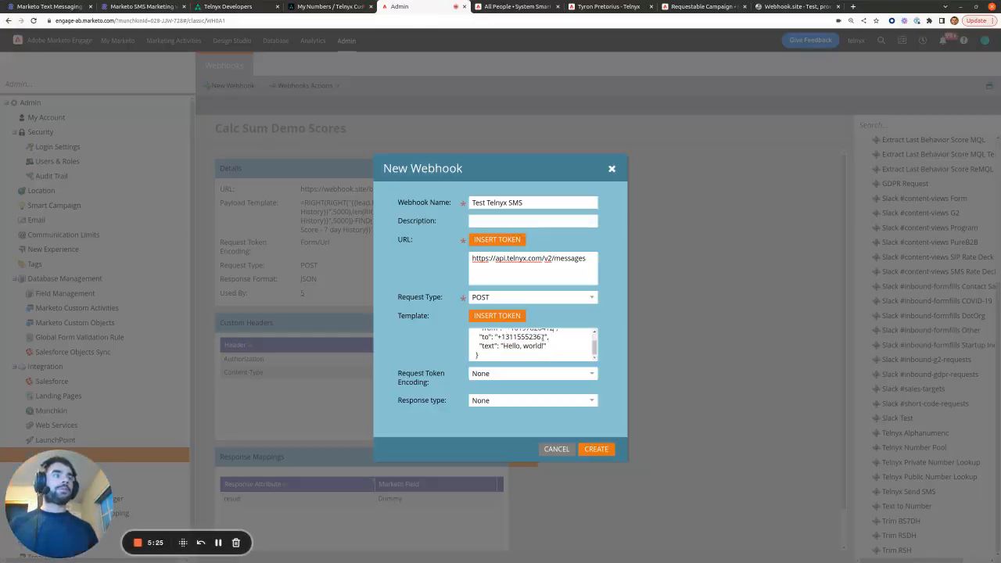
left_click_drag(546, 336, 506, 336)
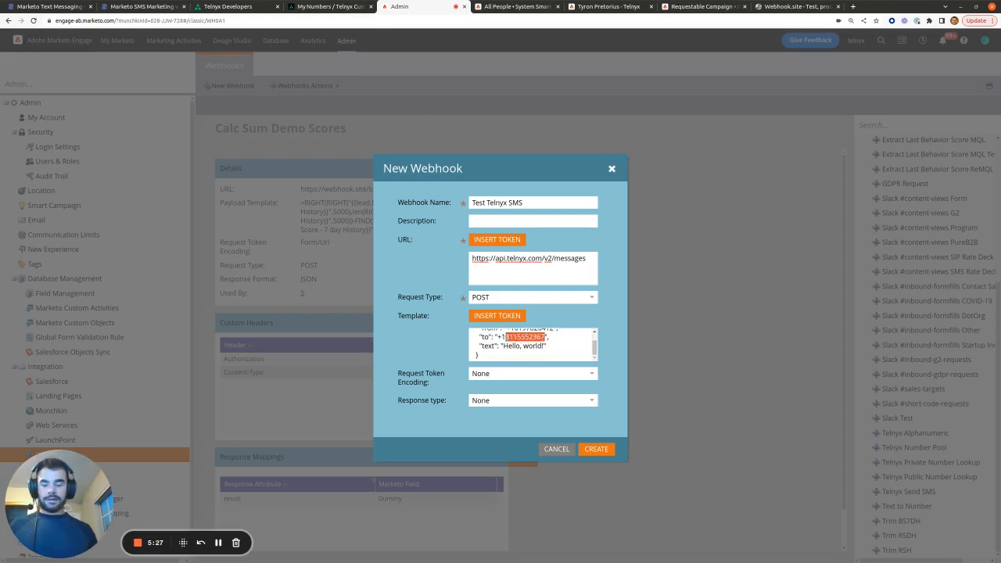
key("BackSpace")
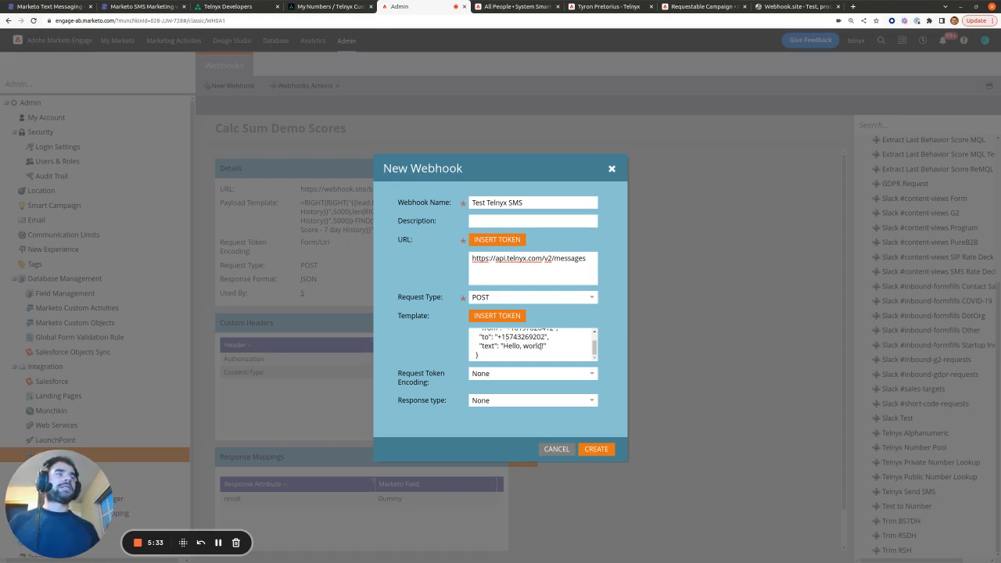
left_click_drag(543, 346, 526, 345)
type("Wo")
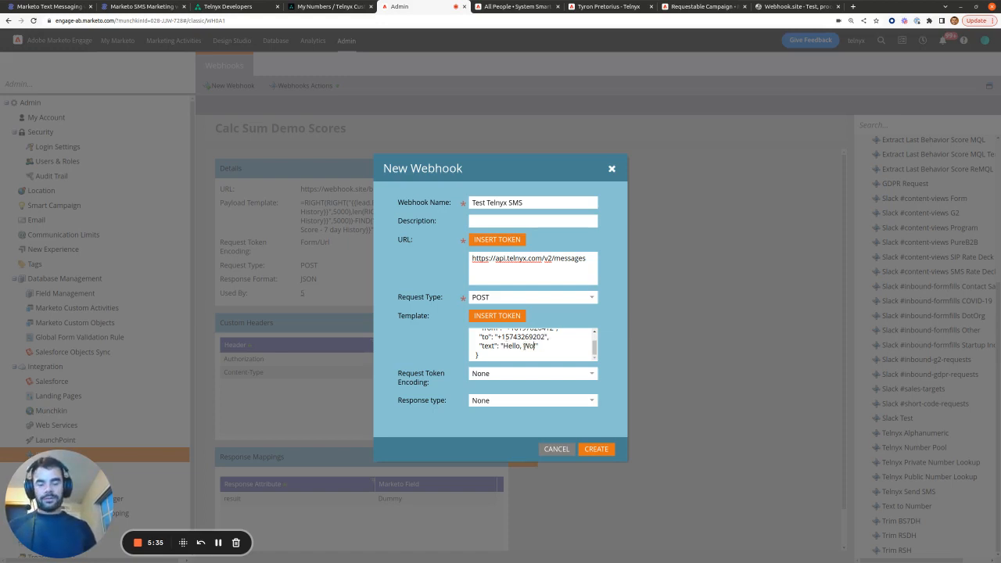
type("rkflow Pro!")
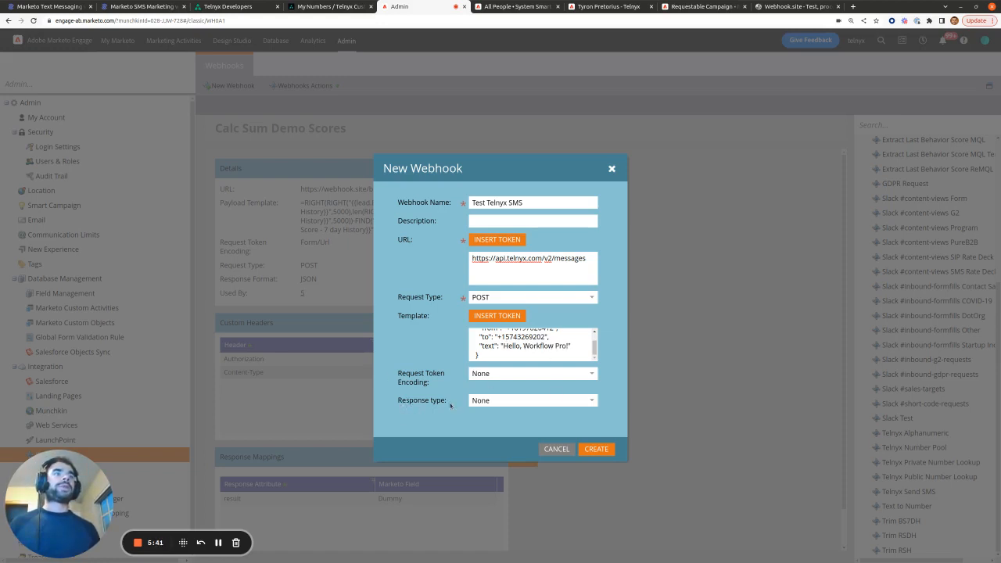
Step: Review the example API response in the Telnyx docs, then create the Test Telnyx SMS webhook
left_click(231, 7)
scroll(470, 258, "down", 2)
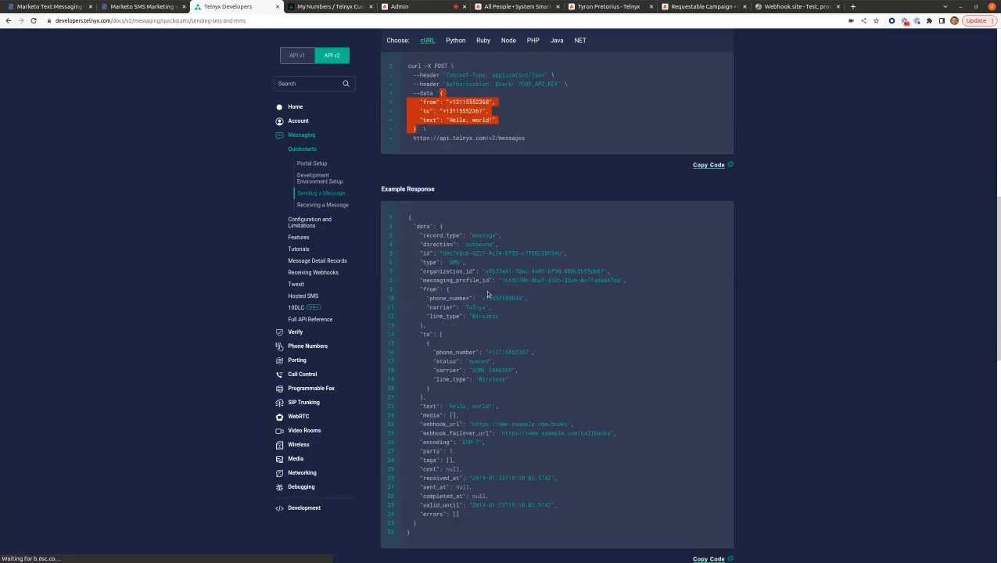
scroll(470, 258, "down", 1)
left_click_drag(386, 123, 458, 471)
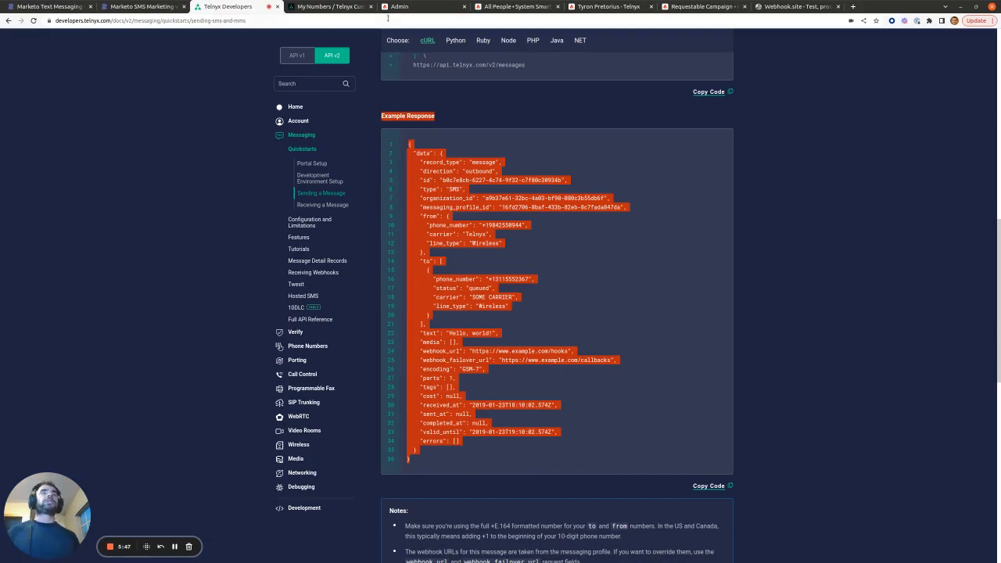
left_click(415, 9)
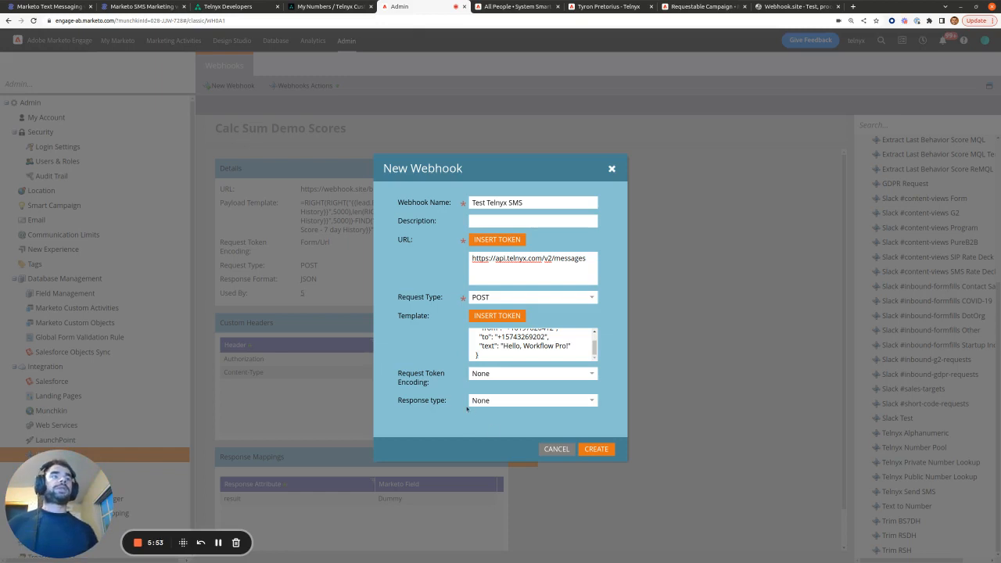
left_click(601, 449)
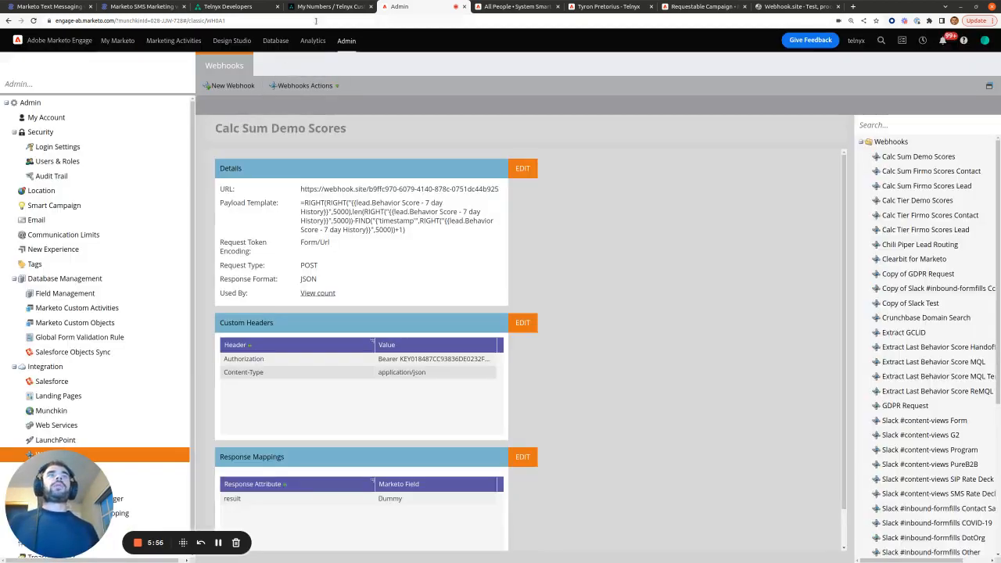
Step: Assign the Marketo SMS Notifications messaging profile to the number and accept the SMS billing change
left_click(297, 6)
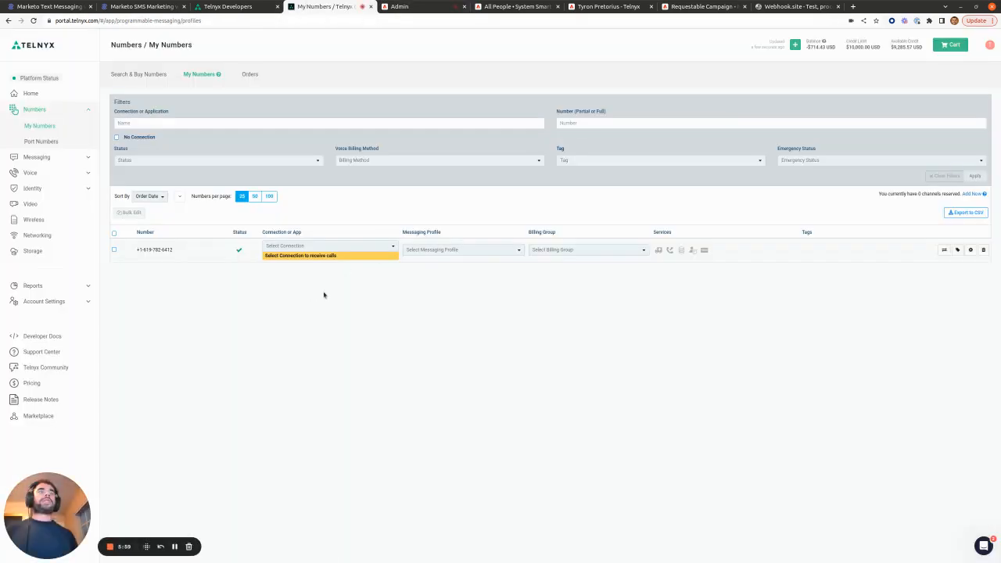
left_click(517, 252)
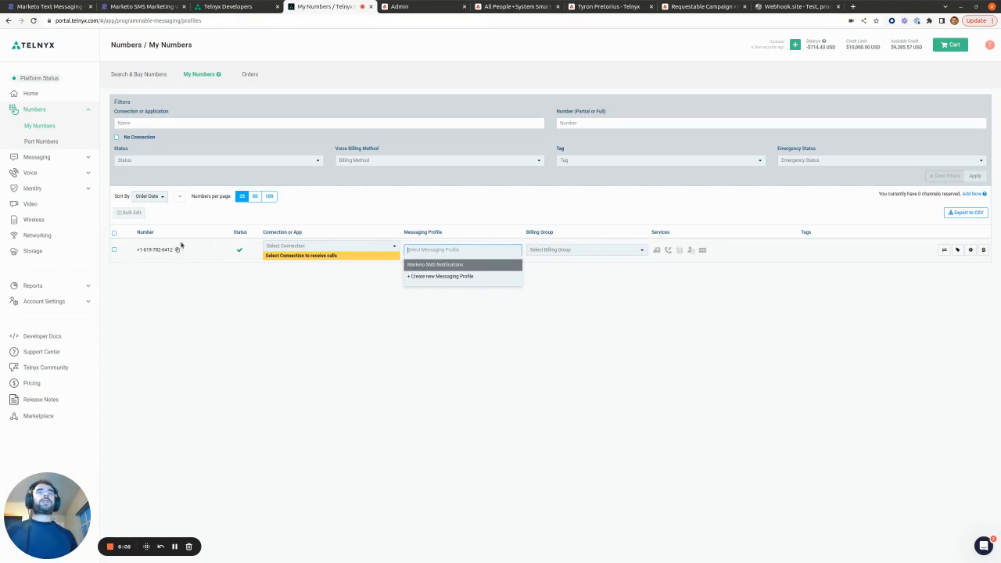
left_click(453, 269)
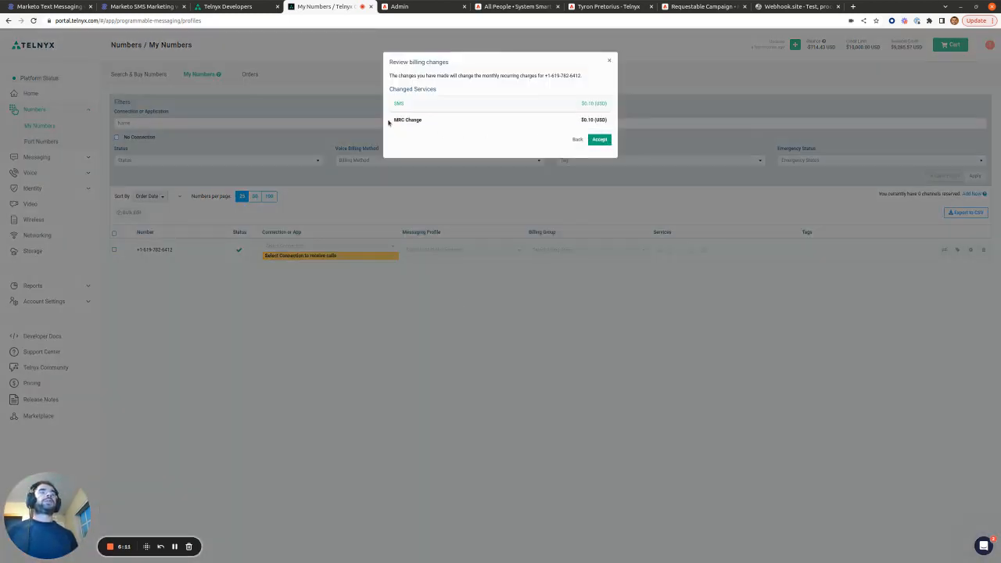
left_click_drag(389, 121, 426, 121)
left_click(487, 126)
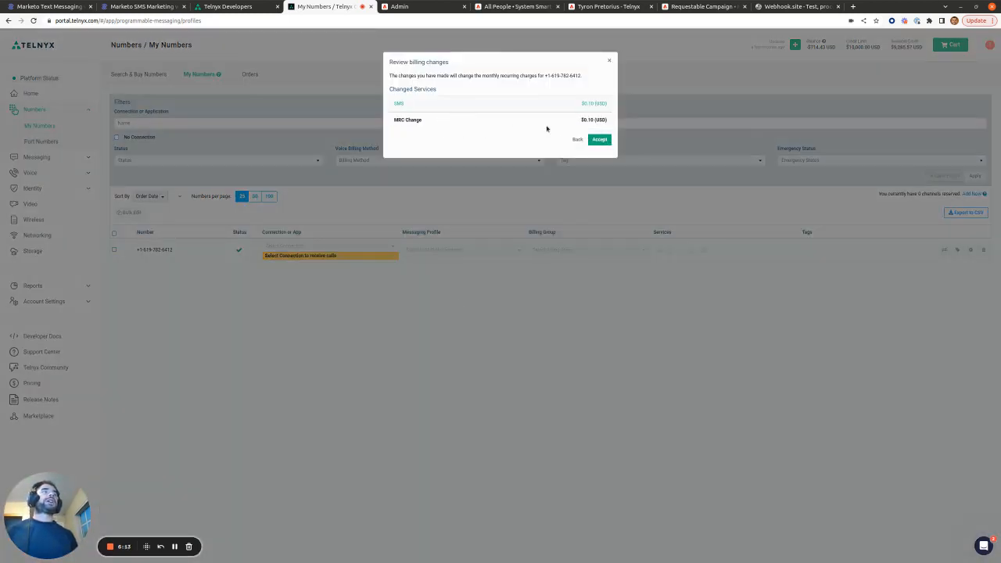
left_click(598, 139)
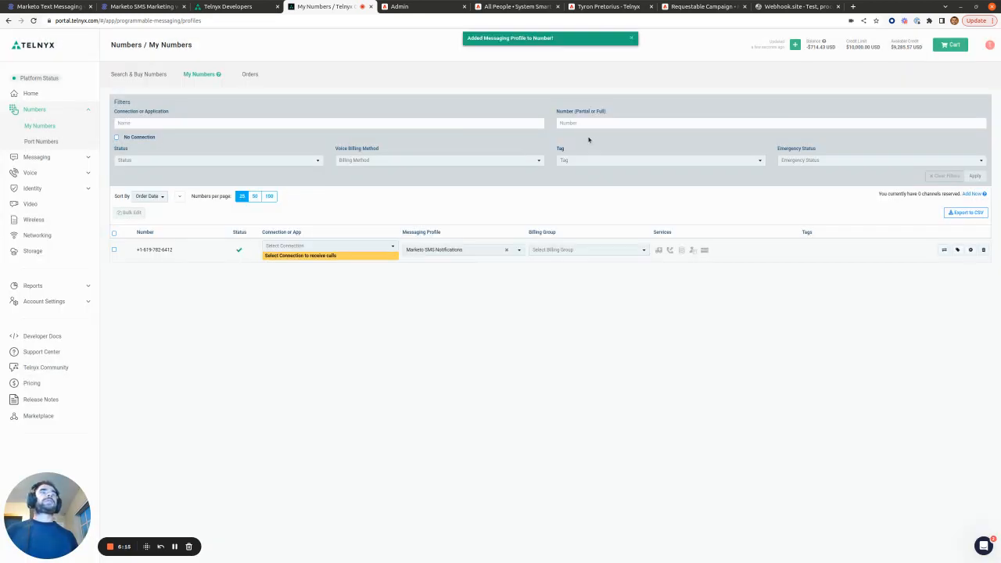
left_click(419, 7)
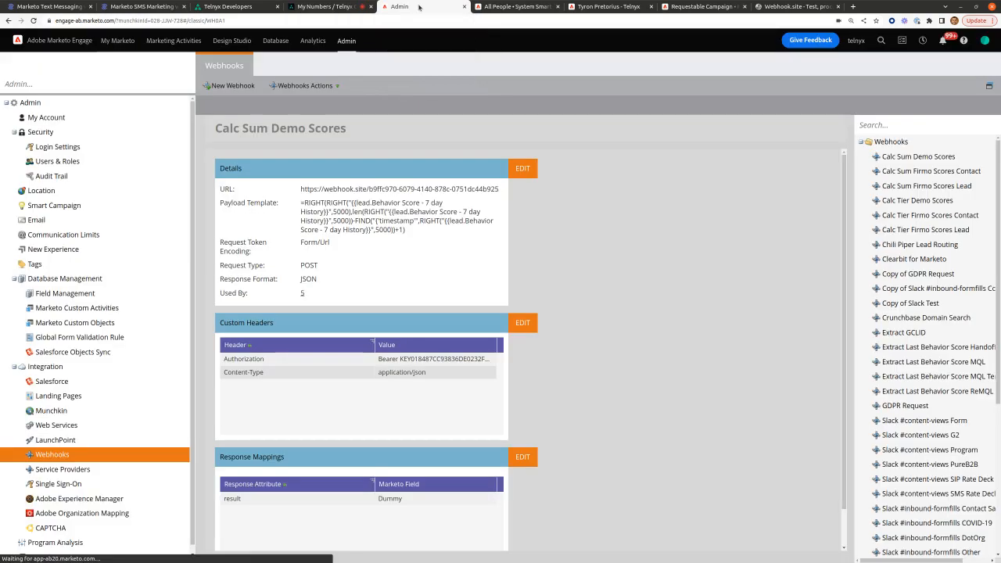
Step: Open the Test Telnyx SMS webhook's details and select the sender number in its payload
scroll(864, 351, "down", 5)
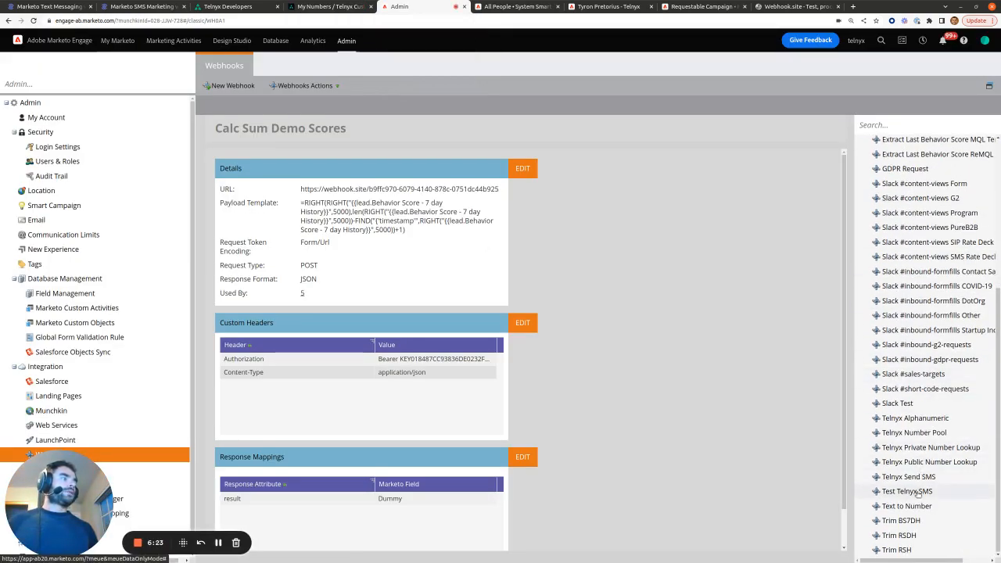
left_click(914, 490)
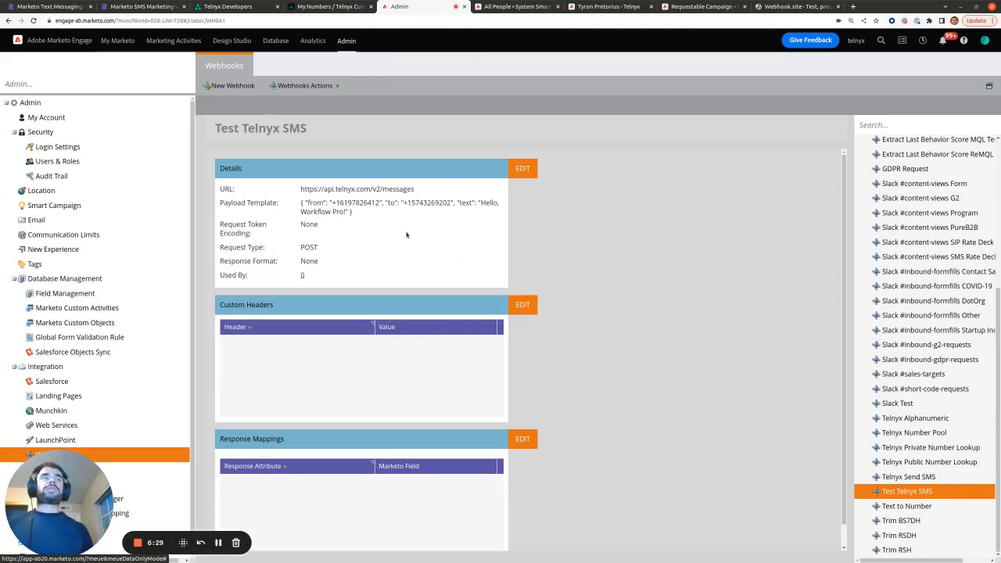
left_click_drag(331, 205, 383, 204)
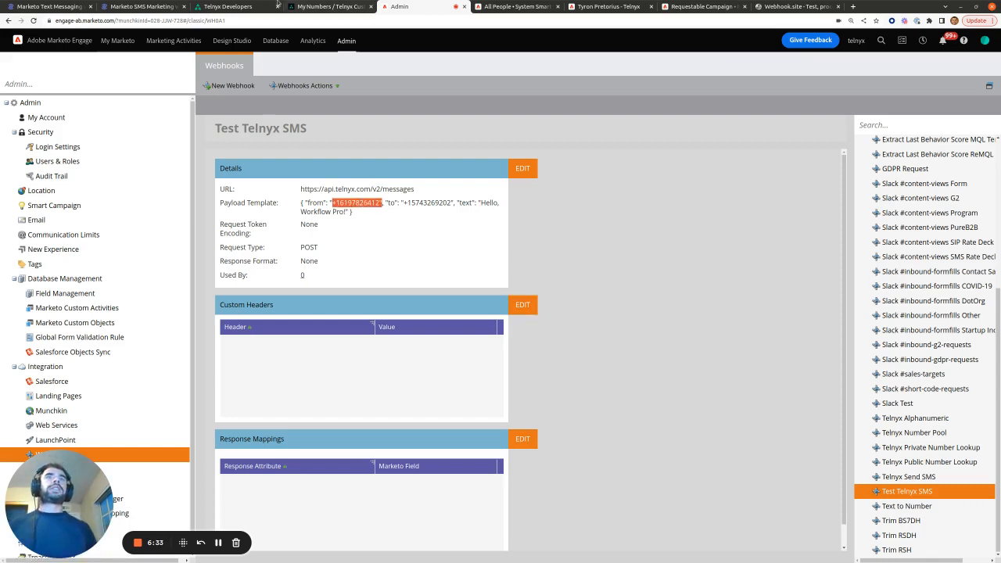
Step: Check the Telnyx curl example's headers, copy Content-Type, and open the webhook's Custom Headers editor
left_click(228, 6)
scroll(535, 349, "up", 3)
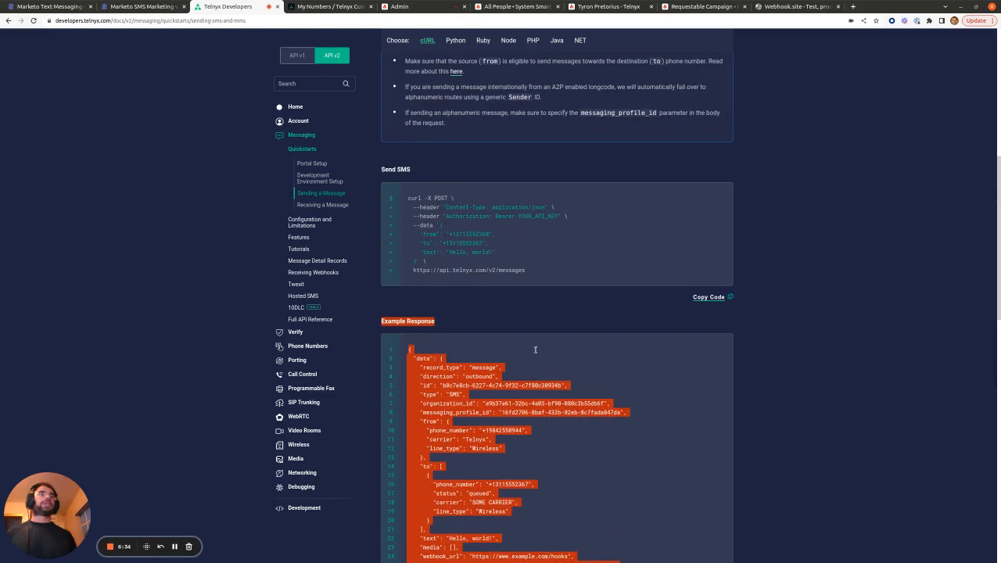
left_click(451, 211)
left_click_drag(445, 209, 555, 211)
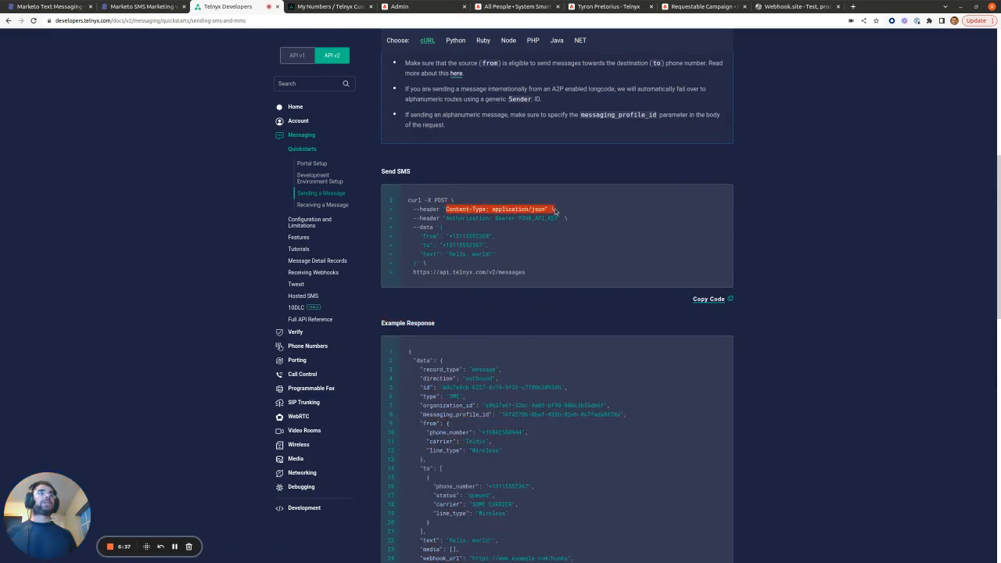
left_click_drag(420, 219, 544, 219)
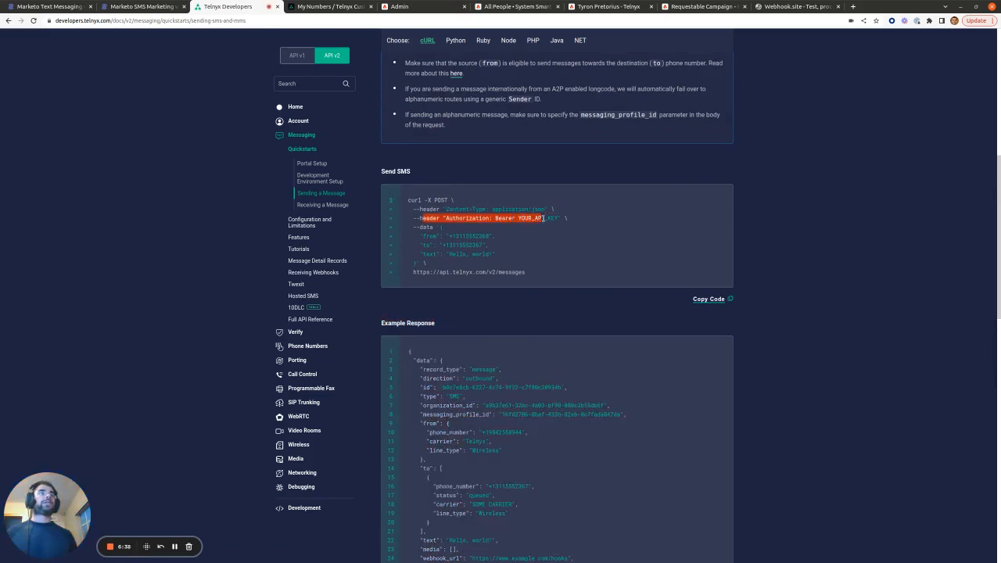
left_click(503, 207)
left_click_drag(447, 209, 479, 210)
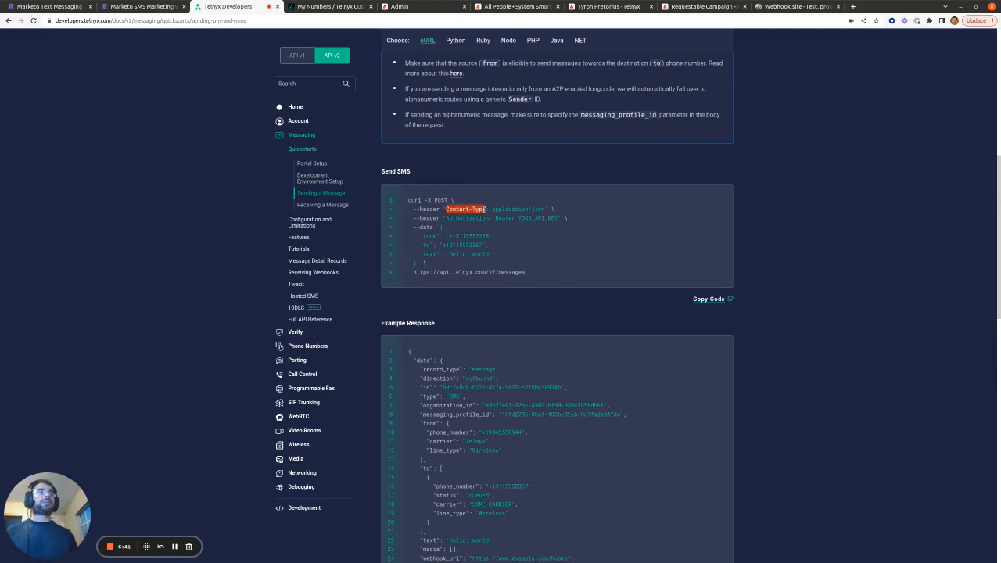
left_click(408, 6)
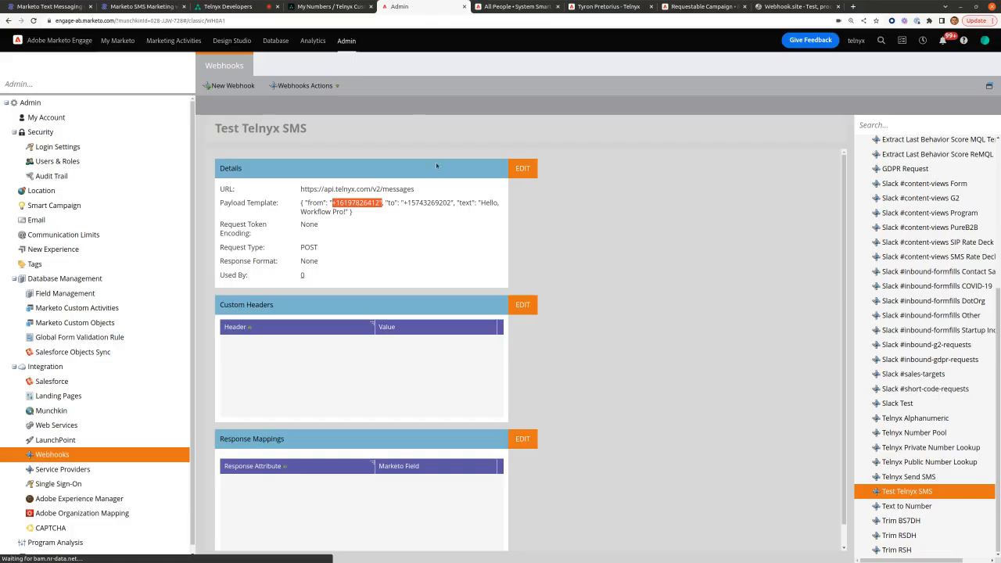
left_click(522, 305)
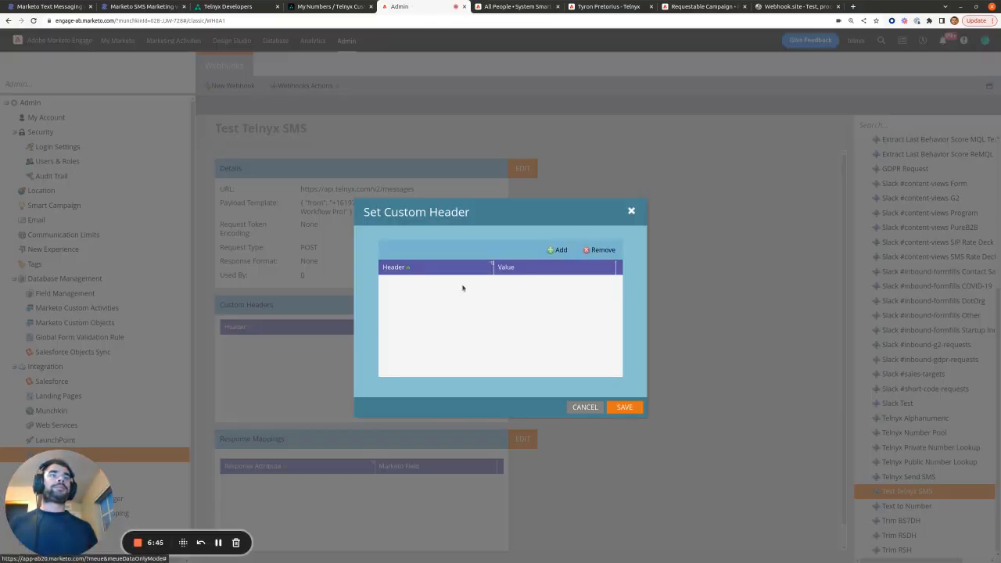
Step: Add a Content-Type custom header with value application/json, copied from the Telnyx docs
left_click(558, 250)
left_click(461, 278)
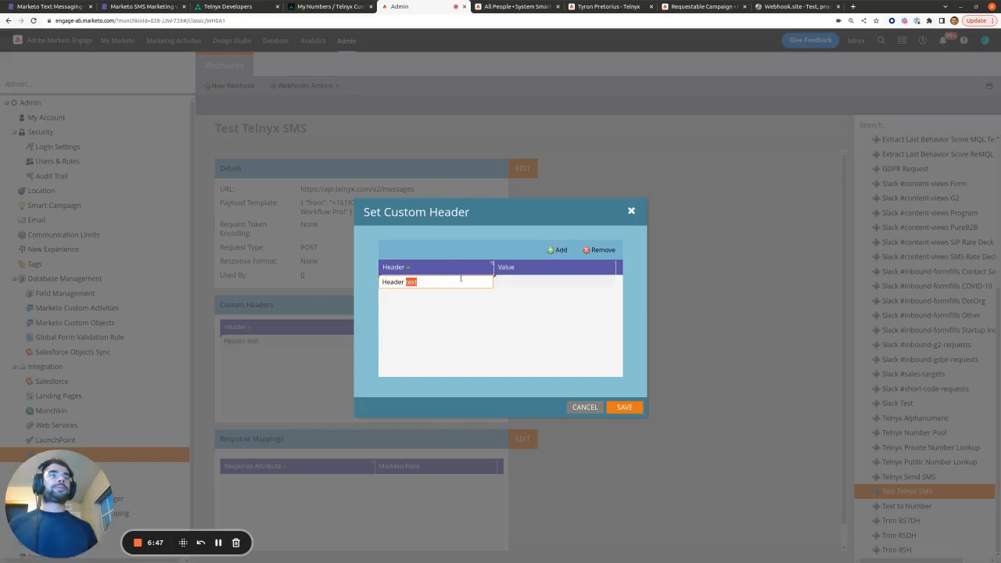
type("Content-Type")
left_click(472, 322)
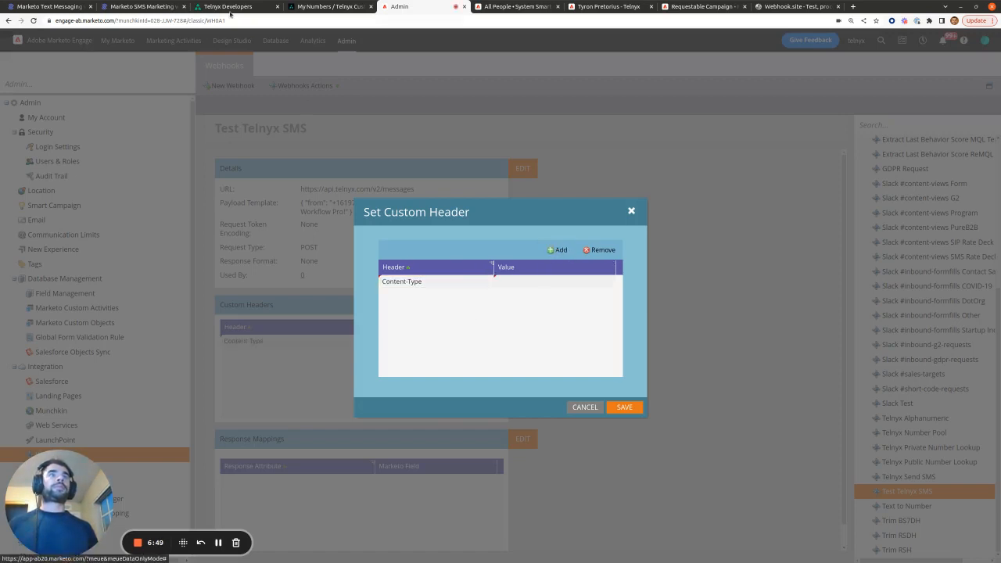
left_click(234, 6)
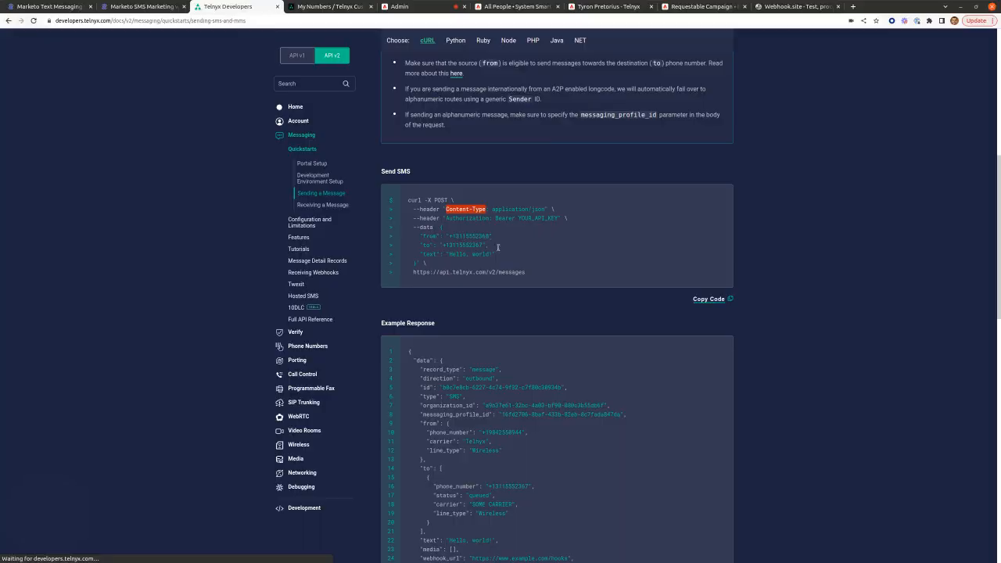
left_click_drag(492, 208, 545, 209)
key("ctrl+c")
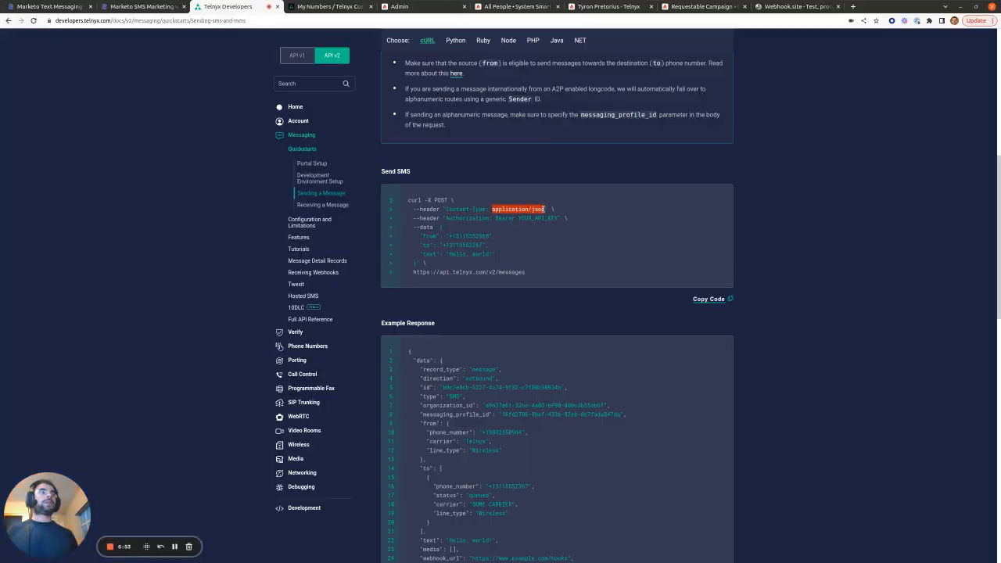
left_click(400, 7)
double_click(534, 280)
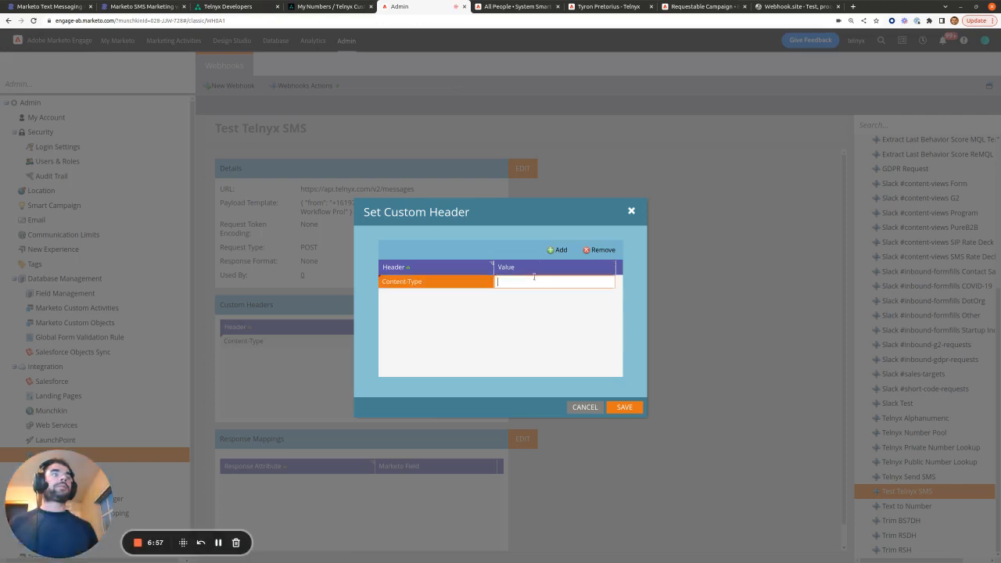
key("ctrl+v")
left_click(565, 319)
Step: Add a second header named Authorization with value Bearer
left_click(556, 249)
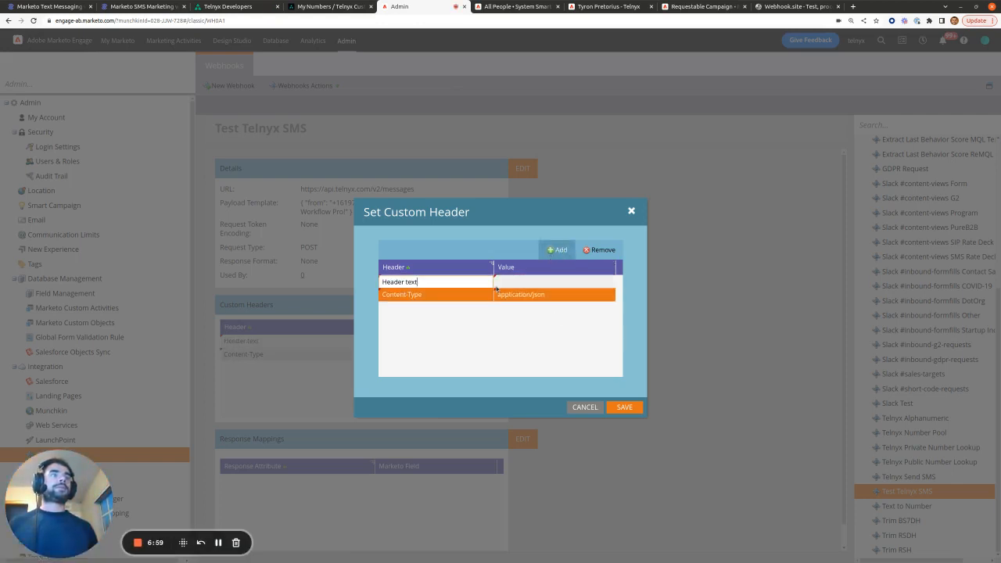
left_click(311, 6)
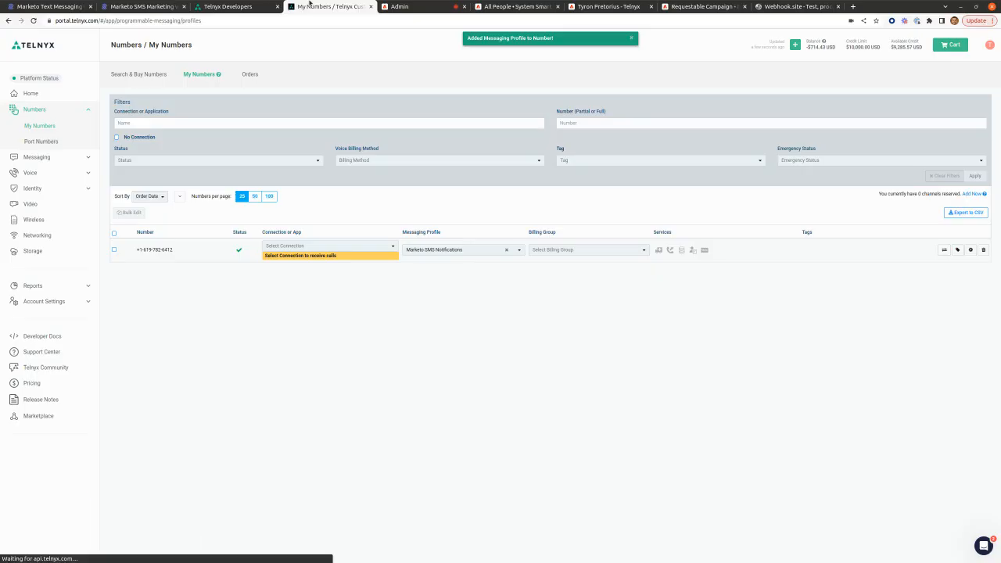
left_click(242, 6)
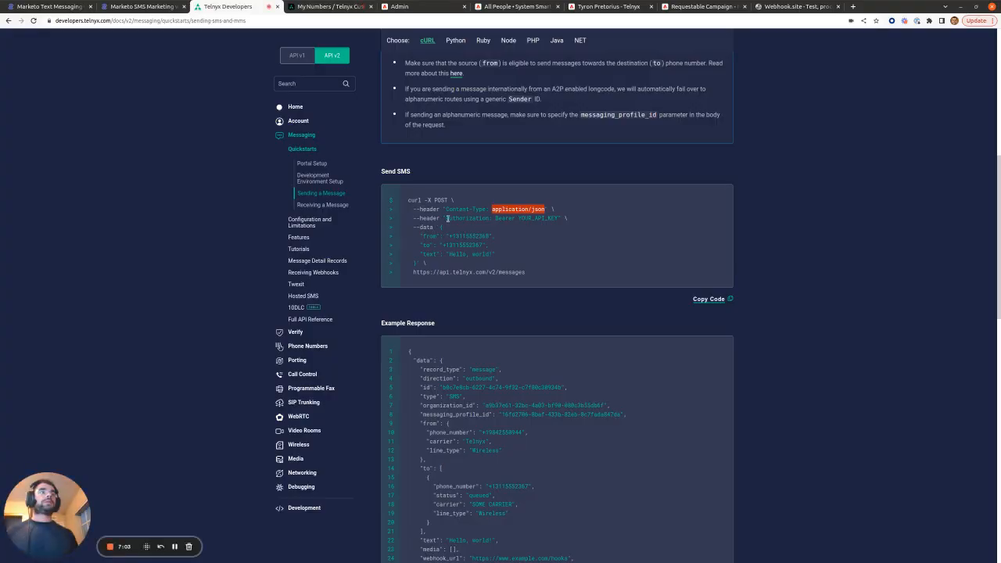
left_click_drag(446, 219, 487, 219)
key("ctrl+c")
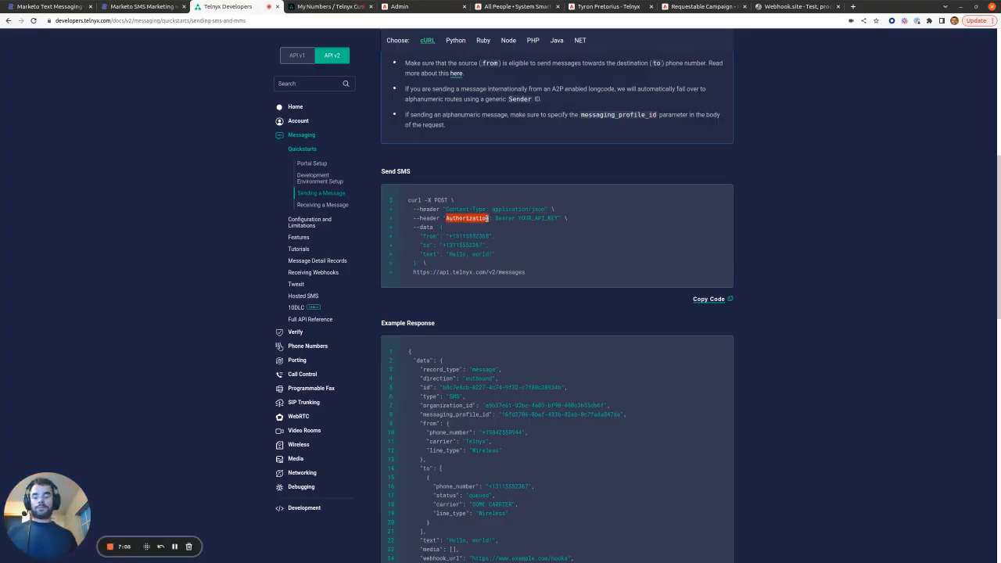
left_click(421, 6)
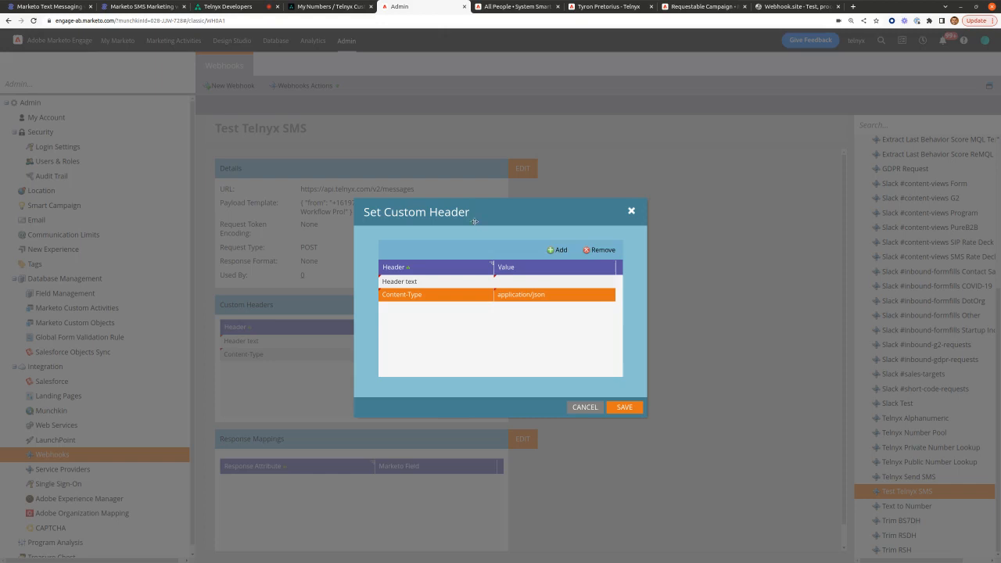
left_click(518, 282)
key("ctrl+v")
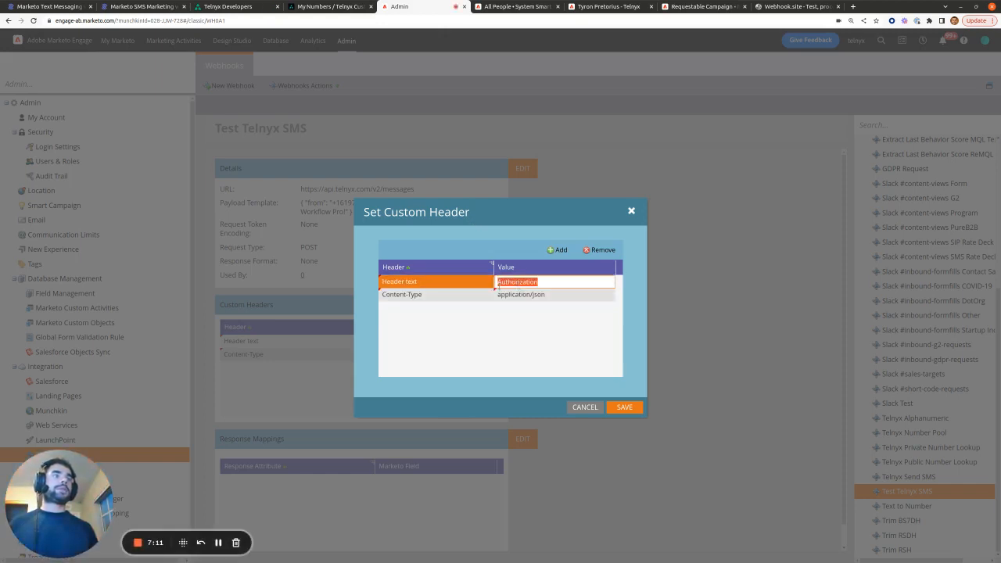
left_click(456, 282)
key("ctrl+v")
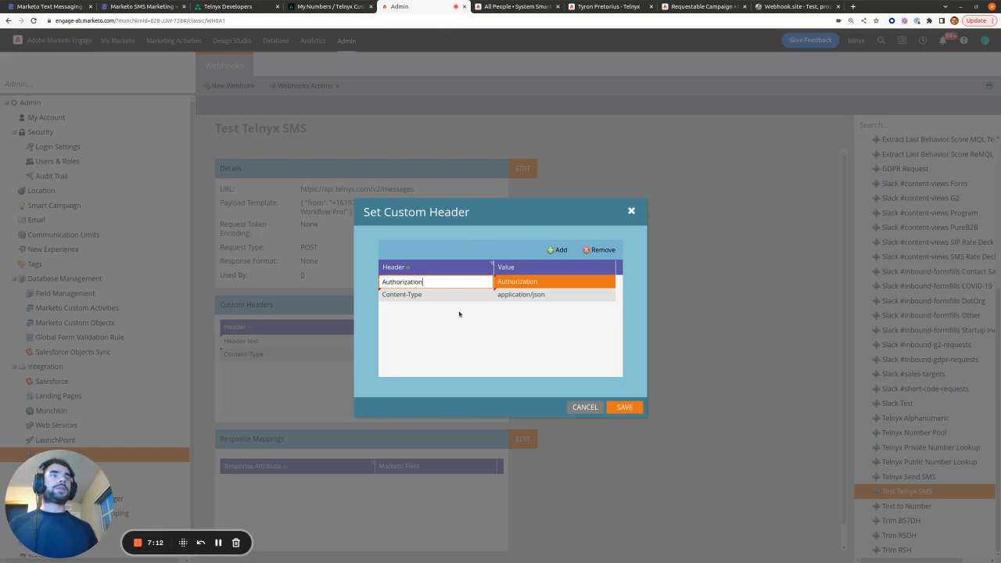
left_click(524, 282)
type("Bearer")
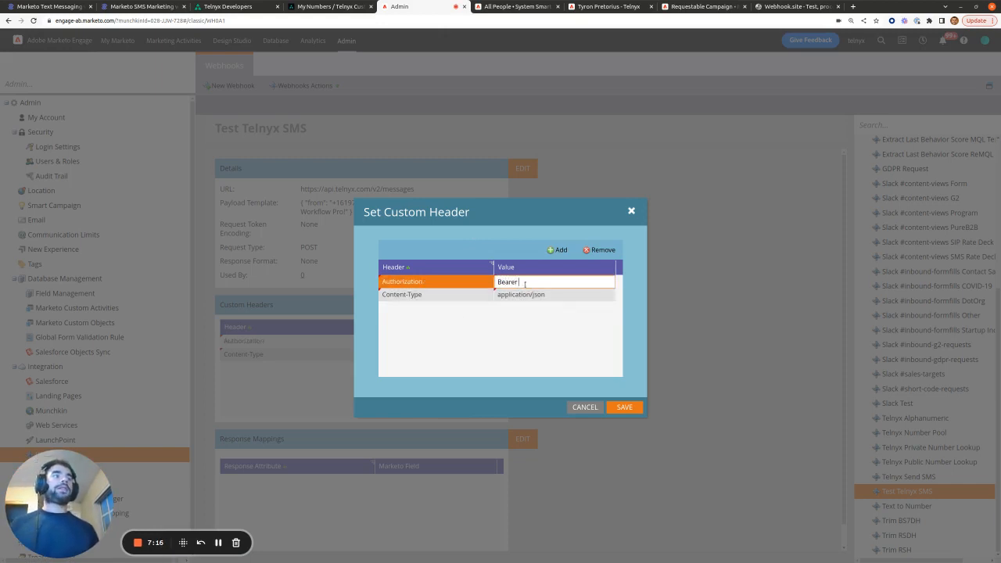
left_click(529, 315)
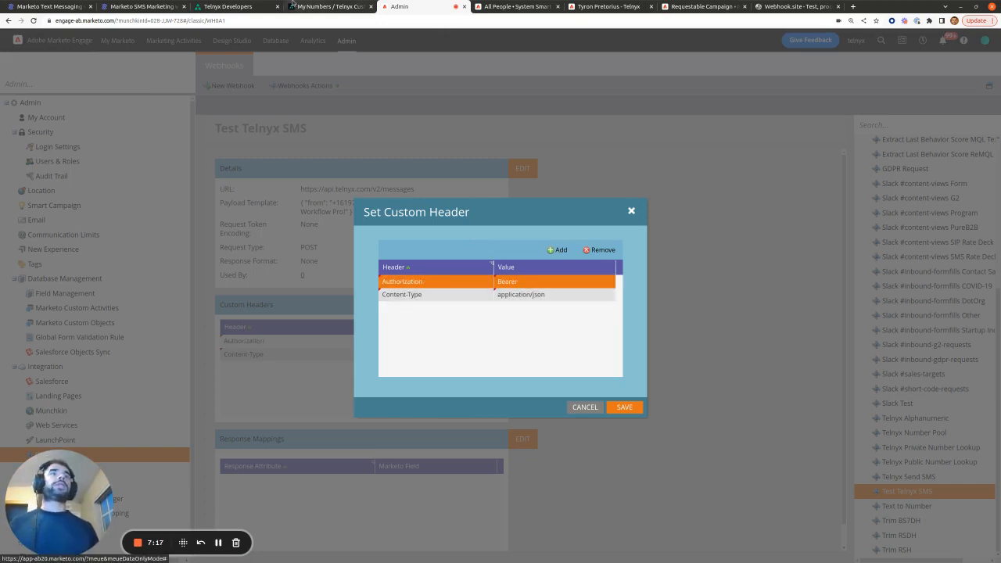
Step: Locate the API key placeholder in the Telnyx curl example
left_click(234, 6)
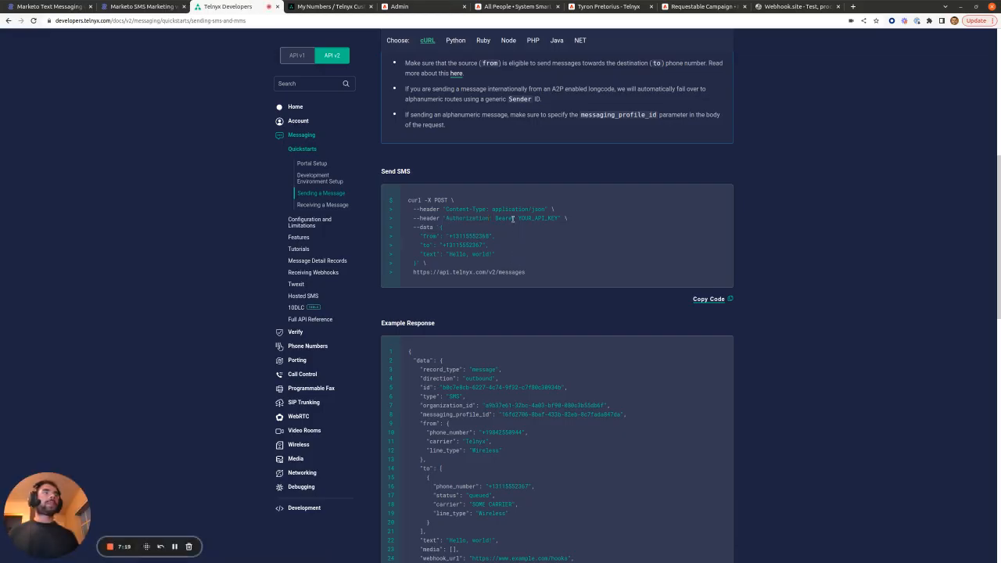
left_click_drag(517, 218, 558, 217)
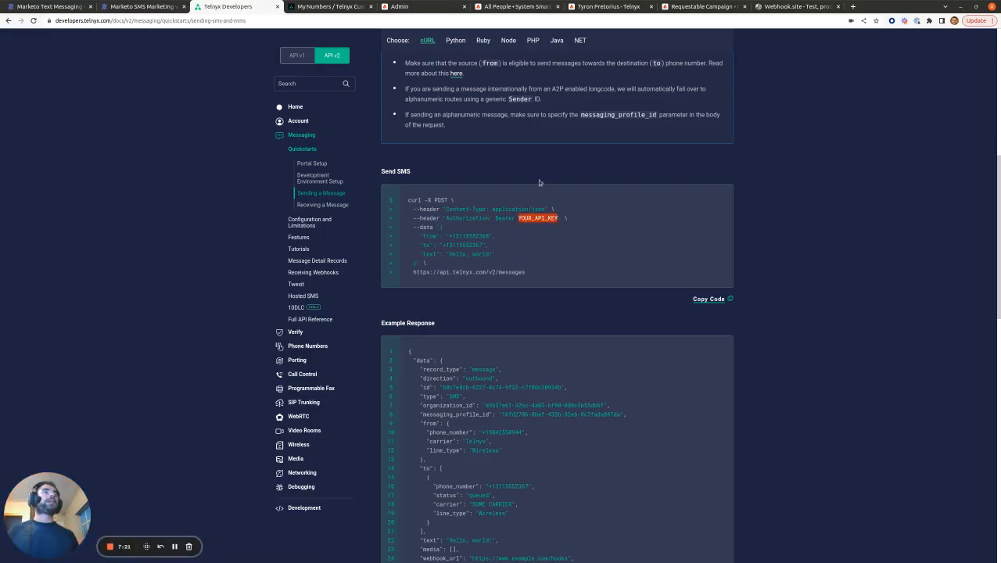
left_click(340, 3)
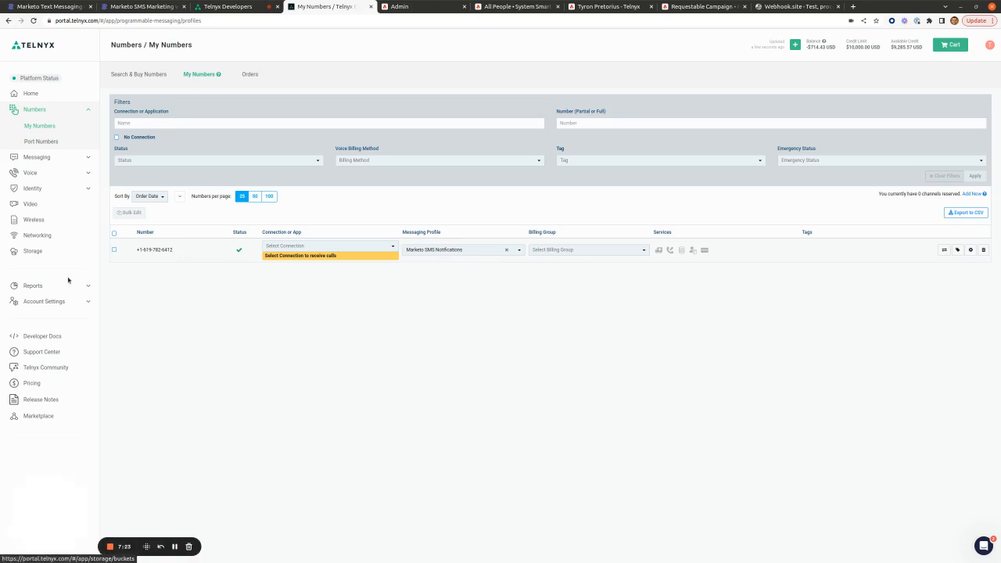
Step: Create a new API key under Telnyx account settings > API Keys and copy it
left_click(87, 303)
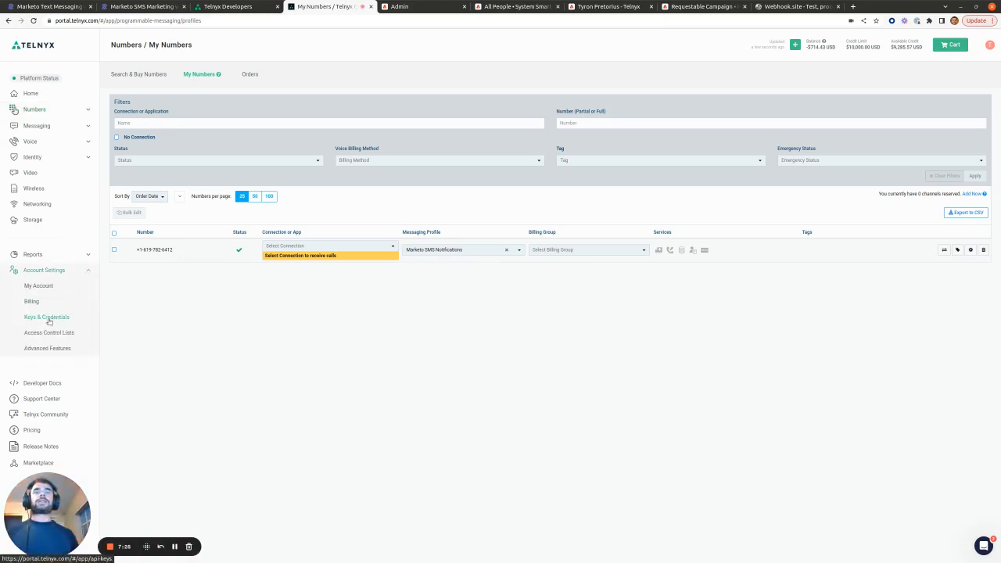
left_click(53, 318)
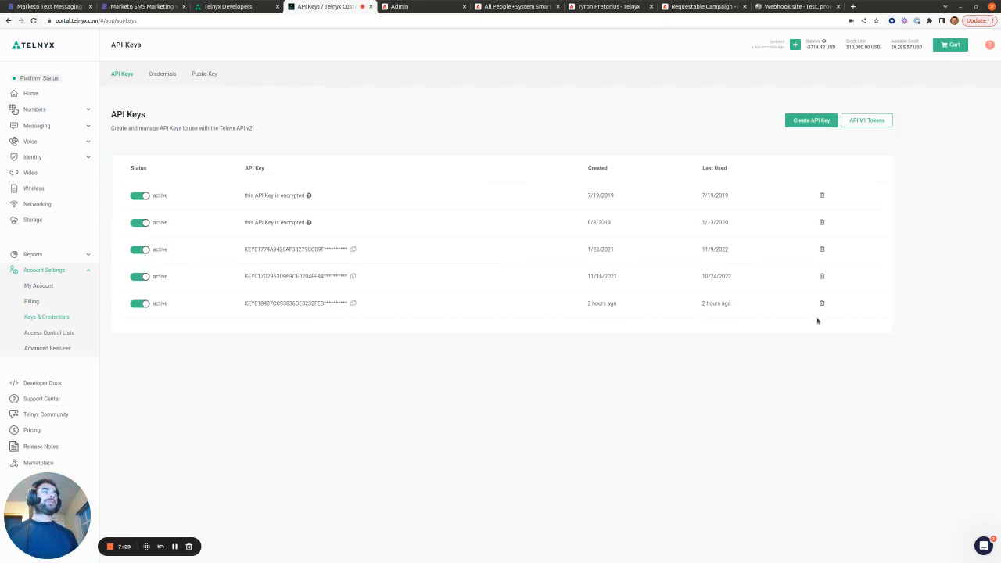
left_click(819, 125)
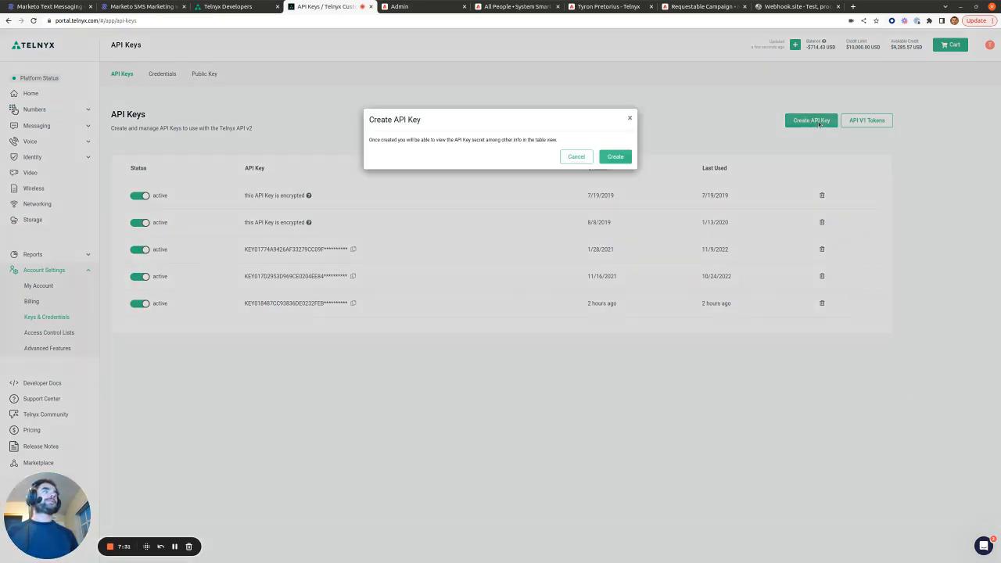
left_click(615, 157)
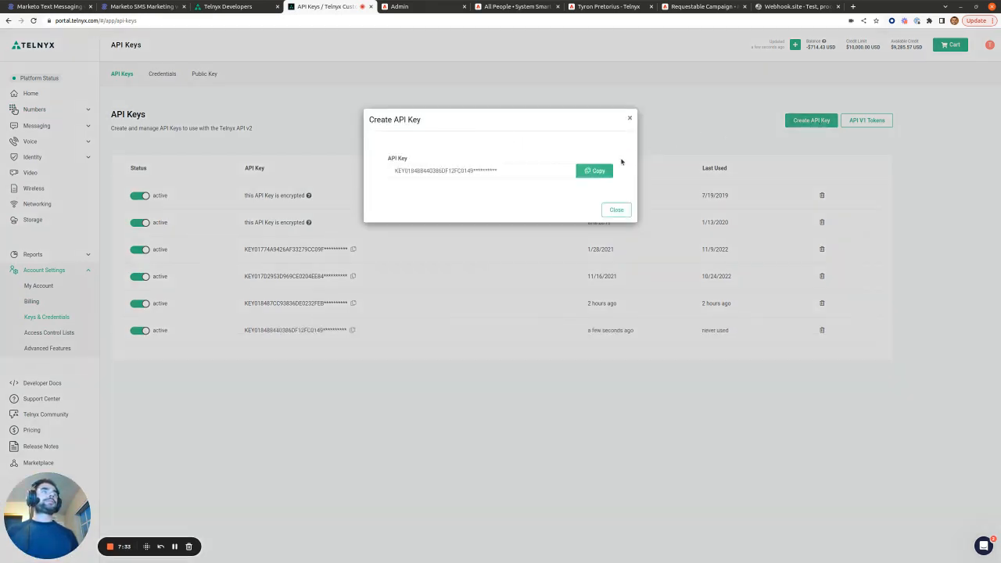
left_click(597, 173)
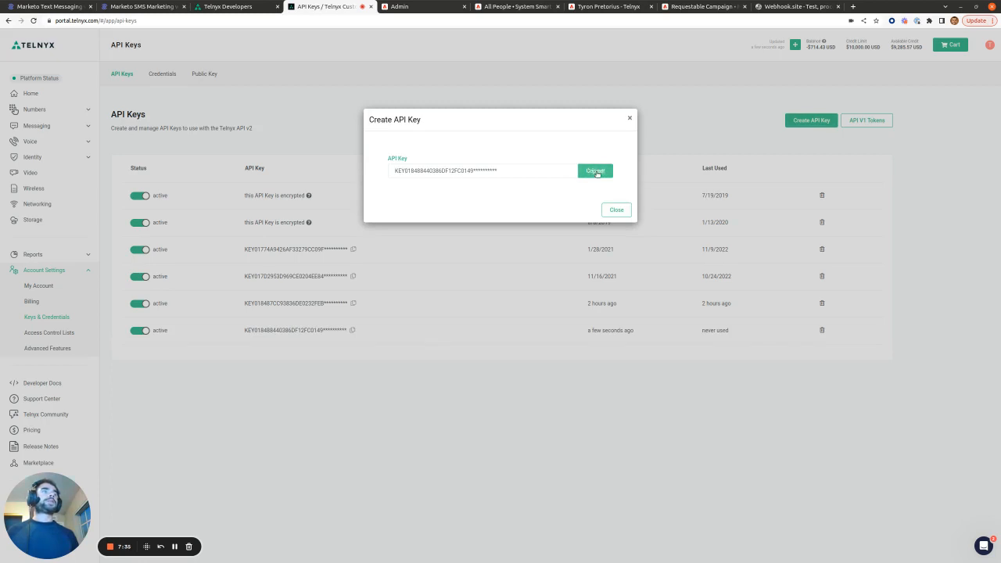
left_click(438, 9)
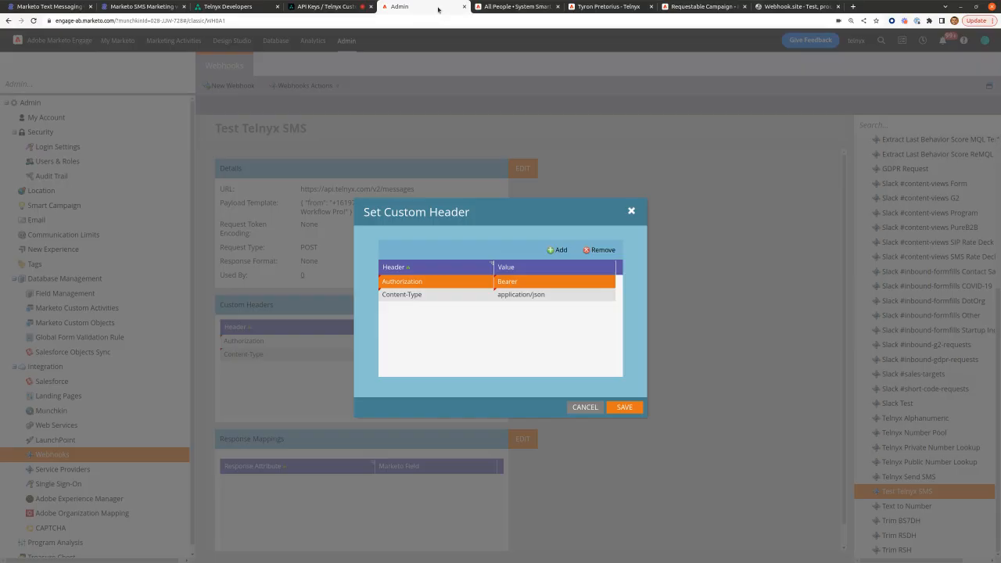
Step: Paste the Telnyx API key after 'Bearer' in the Authorization value and save the headers
left_click(519, 279)
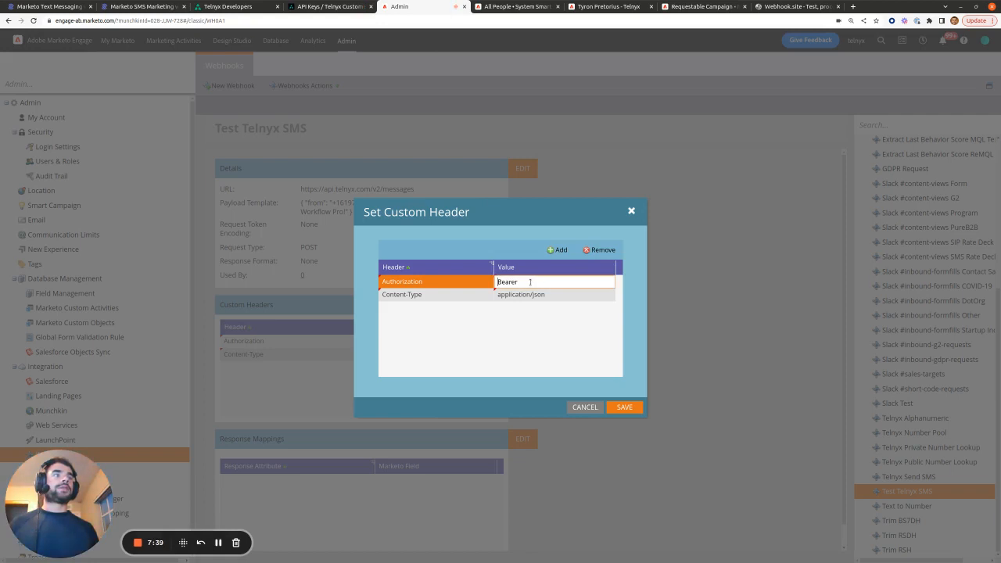
key("ctrl+v")
left_click(578, 345)
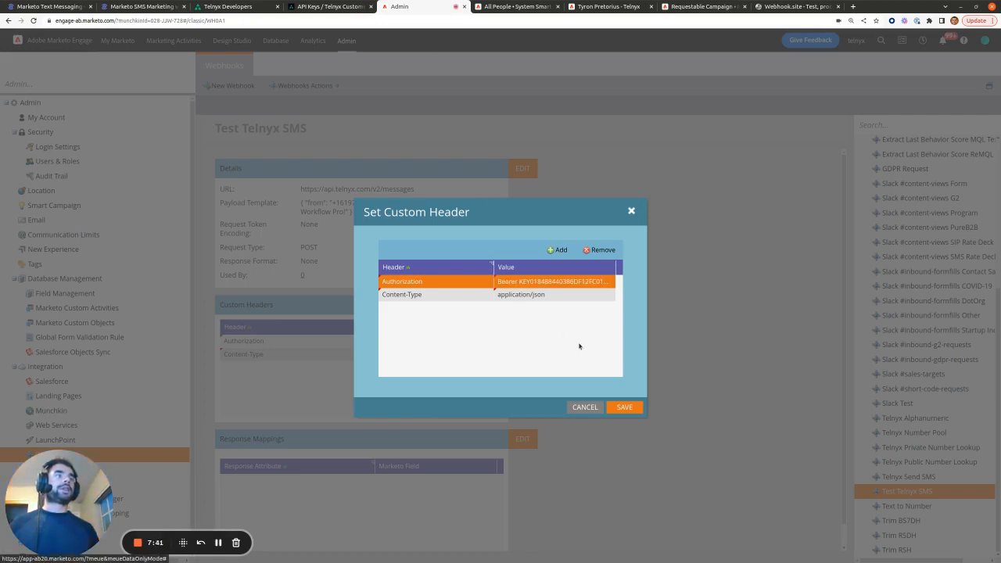
left_click(622, 405)
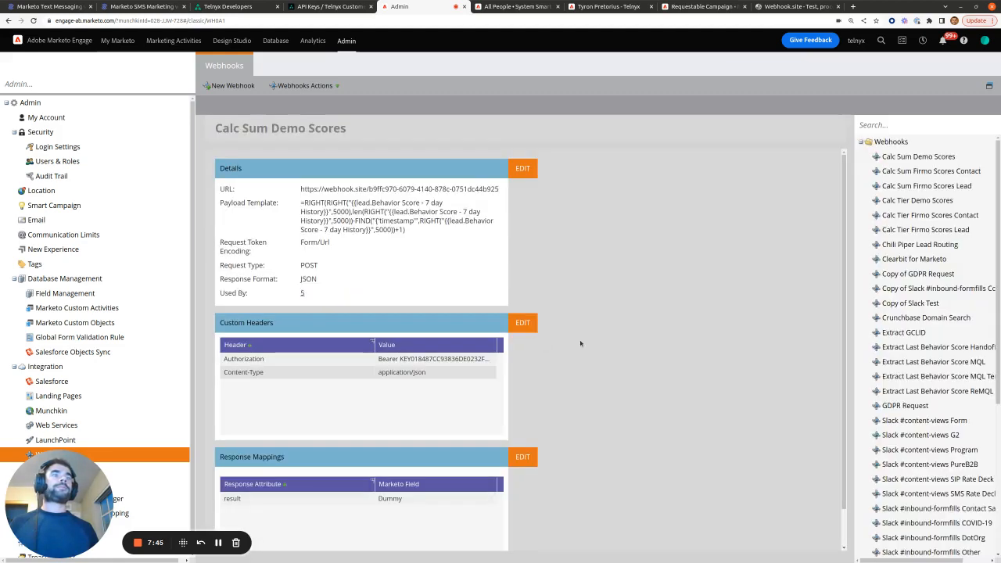
Step: Reopen the Test Telnyx SMS webhook and select its whole payload template
scroll(580, 343, "down", 1)
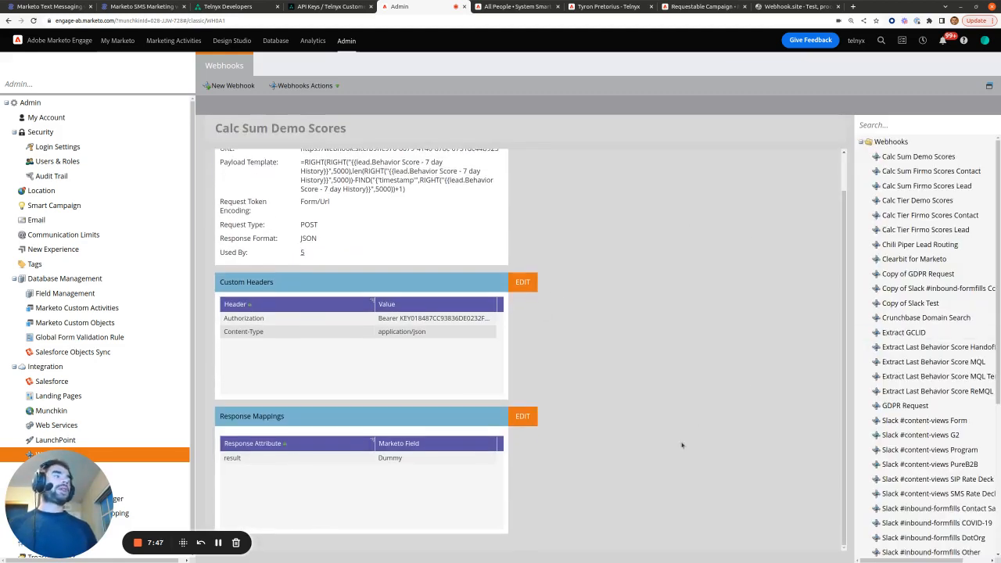
scroll(676, 348, "up", 1)
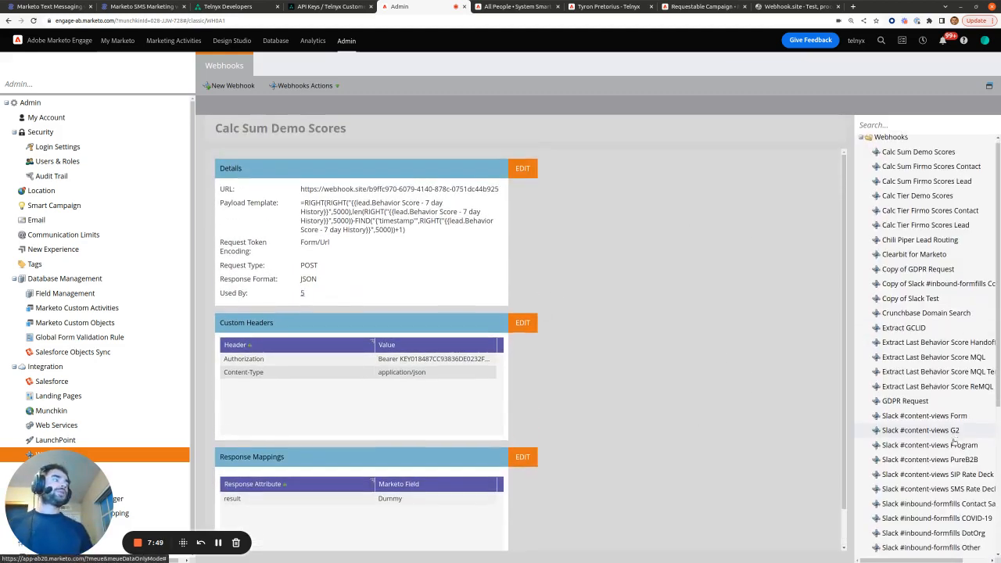
scroll(930, 422, "down", 3)
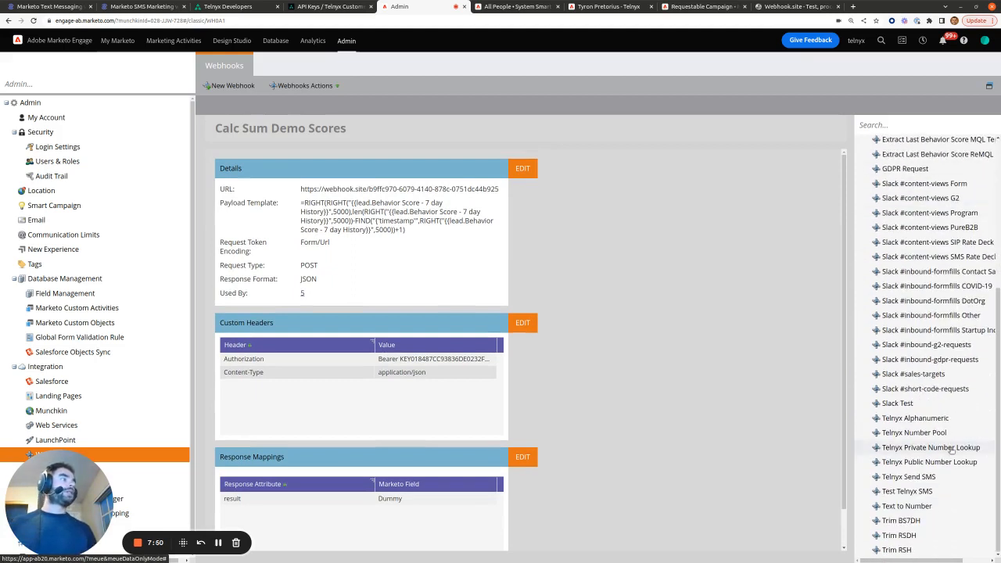
left_click(928, 490)
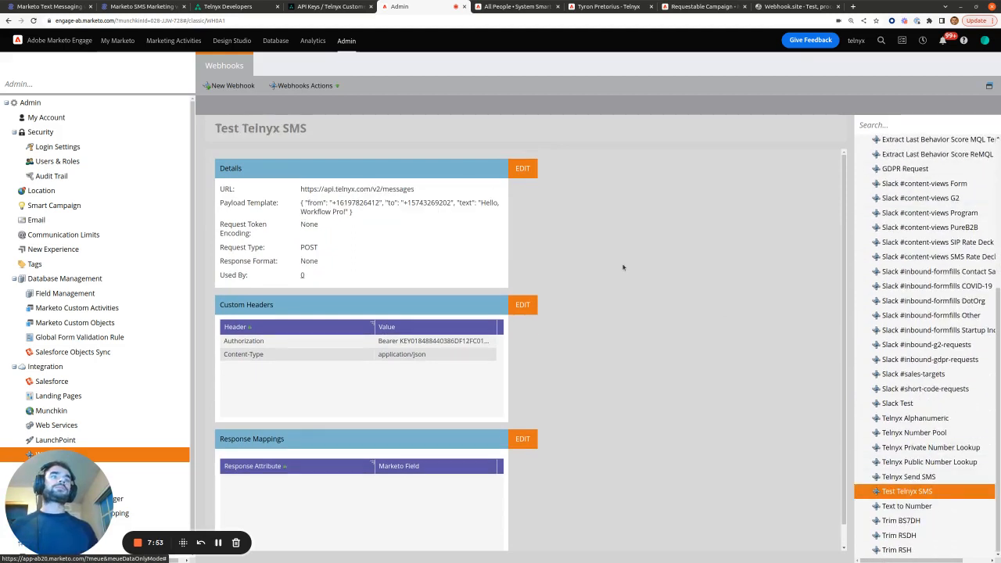
left_click_drag(357, 215, 287, 204)
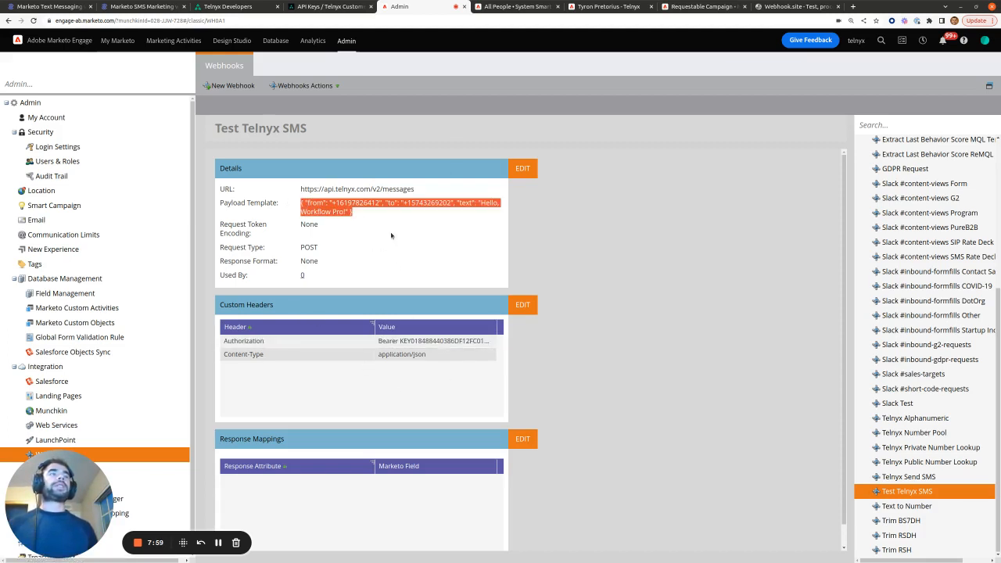
left_click(694, 6)
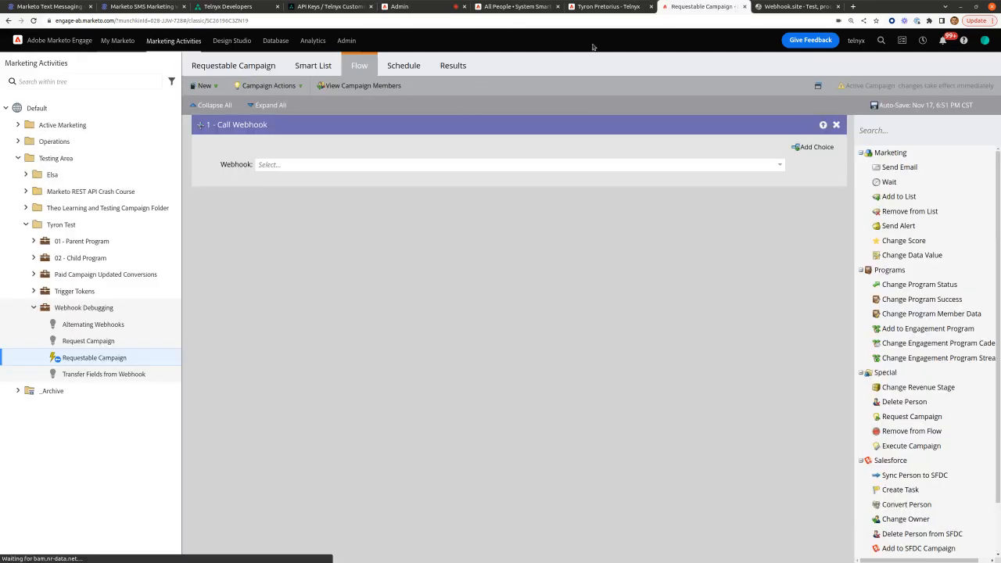
Step: Set the Requestable Campaign's Call Webhook flow step to the Test Telnyx SMS webhook
left_click(308, 64)
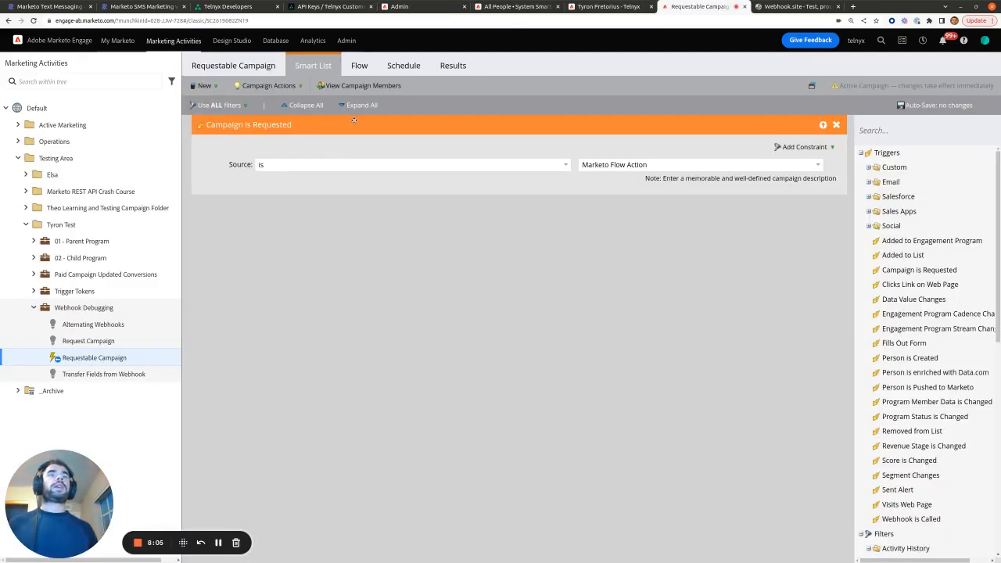
left_click(356, 68)
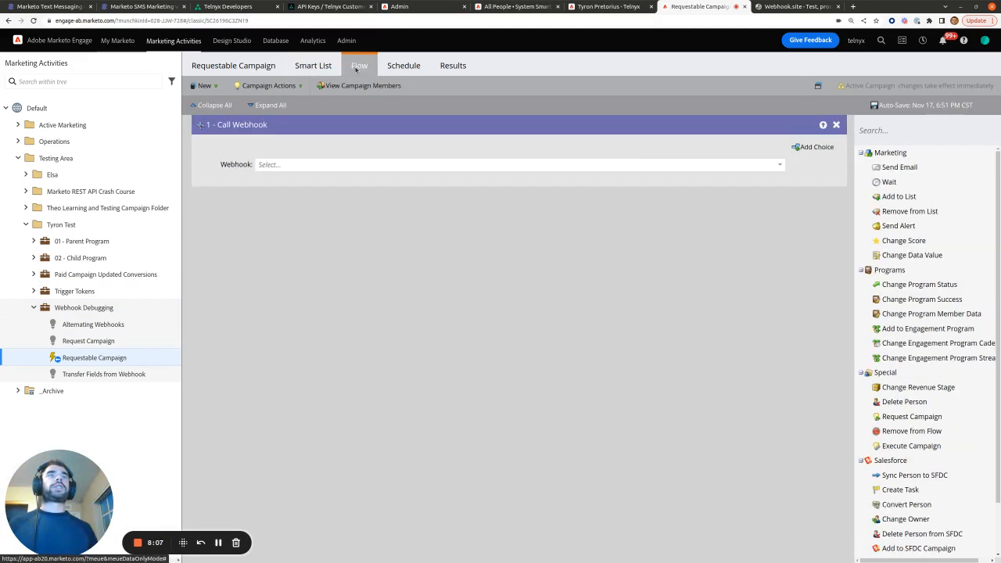
left_click(319, 168)
type("test t")
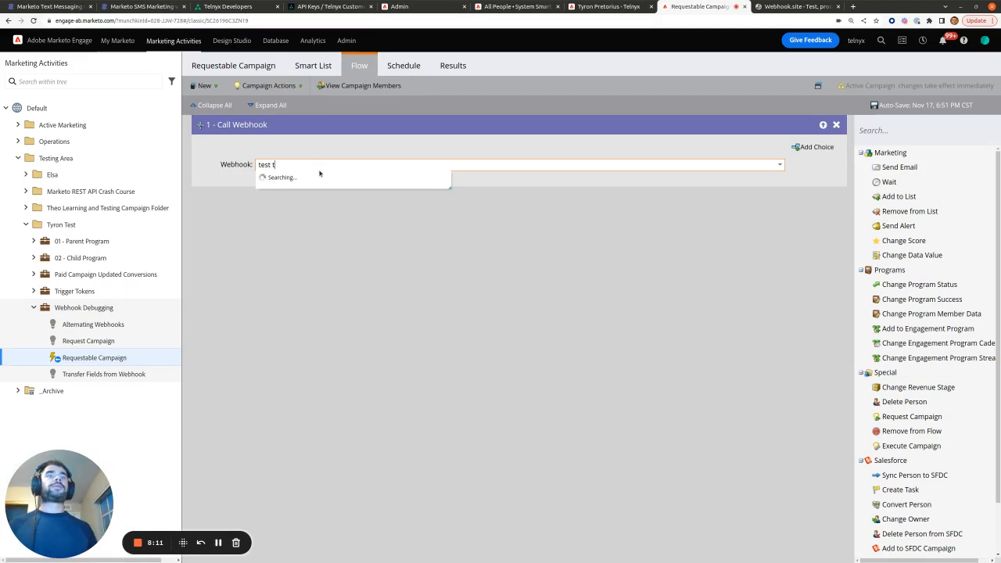
left_click(317, 176)
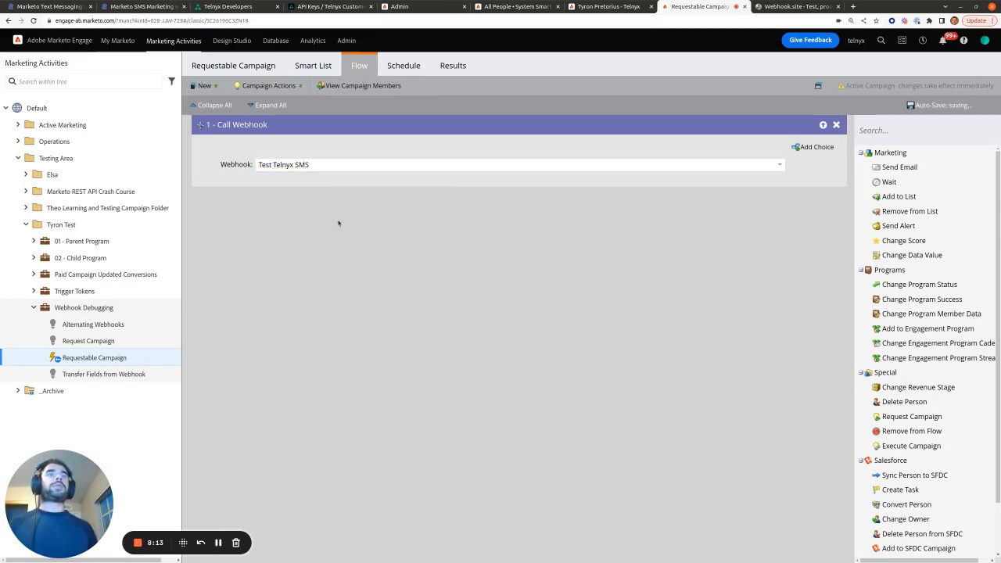
left_click(617, 7)
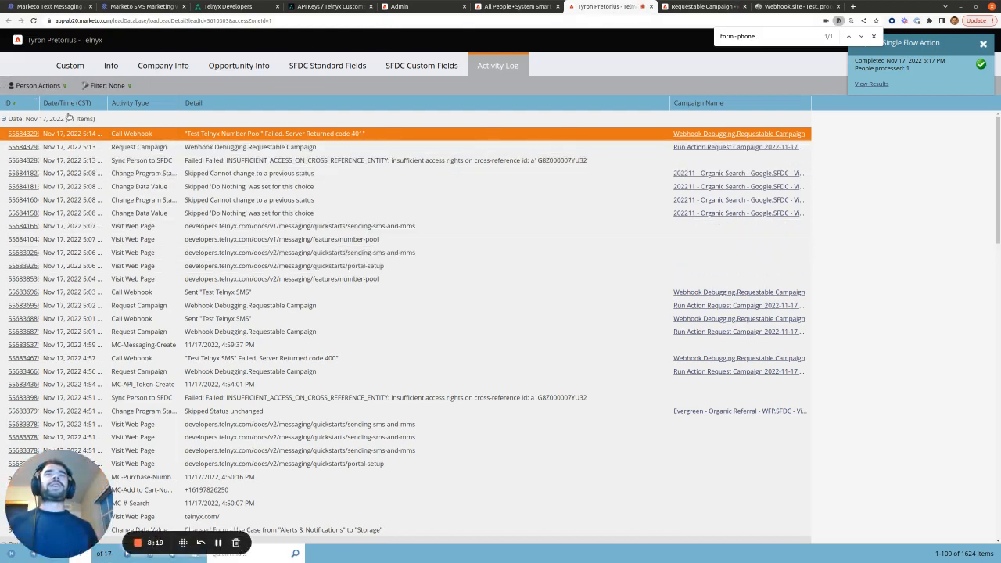
Step: Request Webhook Debugging.Requestable Campaign for the lead via Special > Request Campaign and run it now
left_click(66, 86)
mouse_move(52, 135)
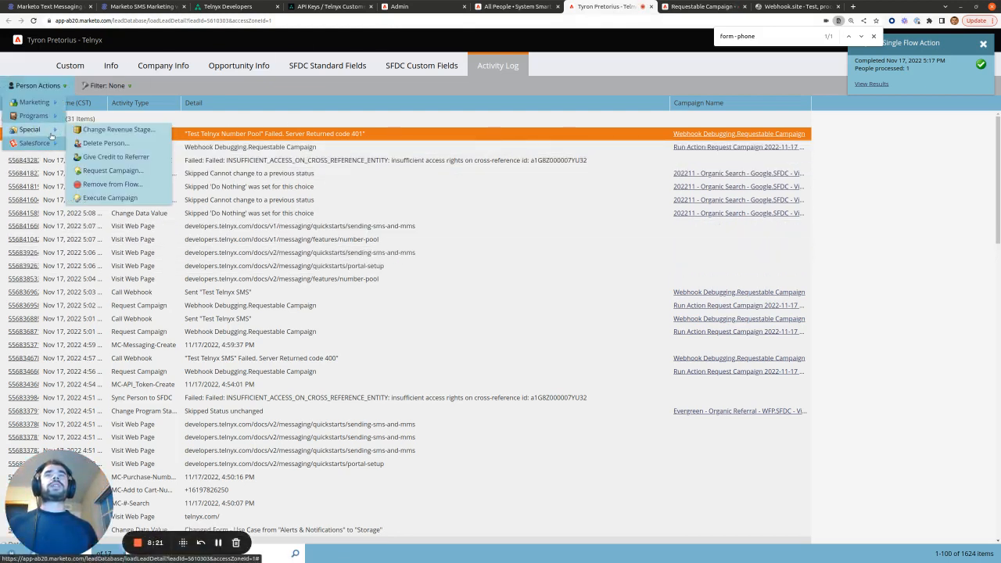
left_click(111, 170)
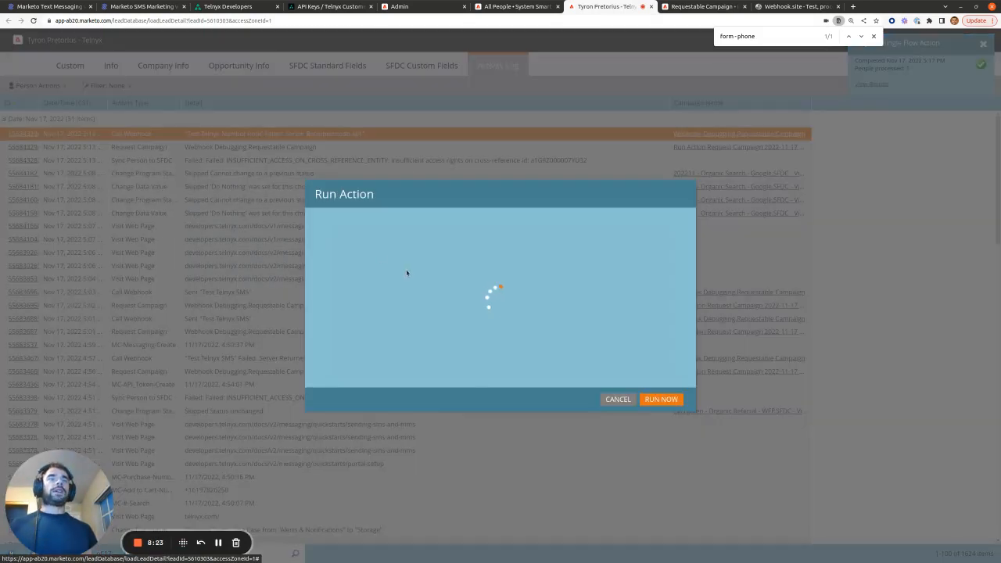
left_click(440, 299)
type("we")
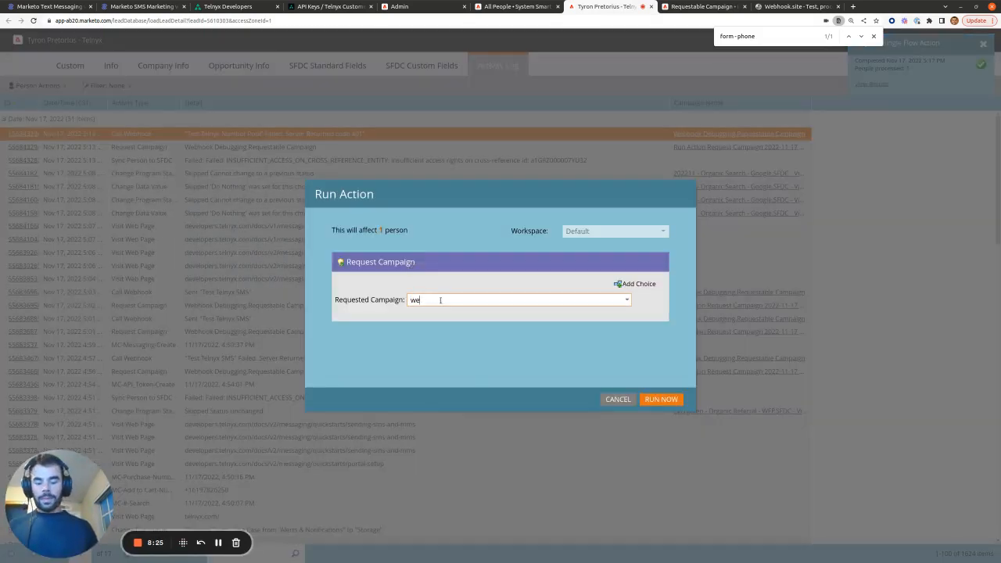
type("bhook")
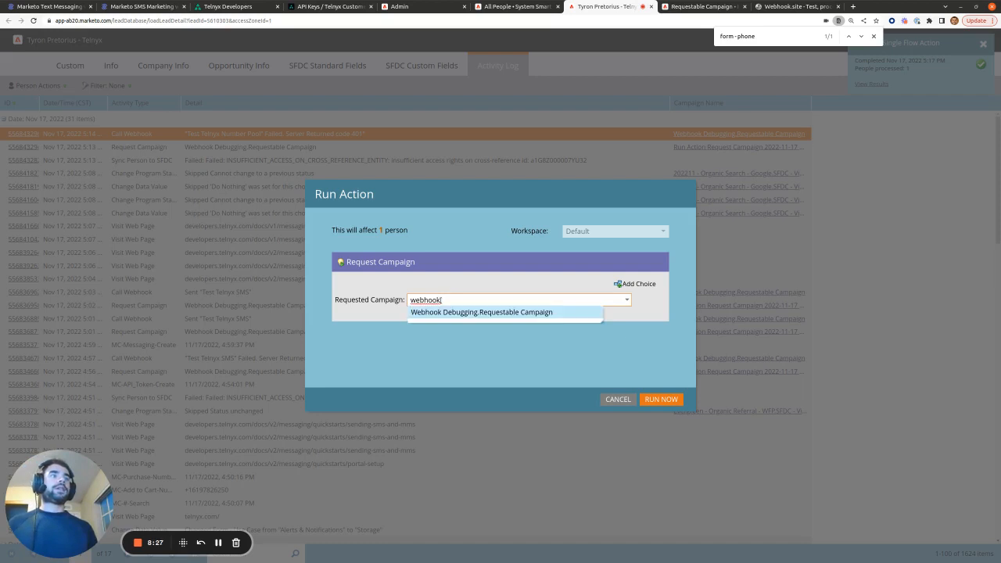
left_click(451, 312)
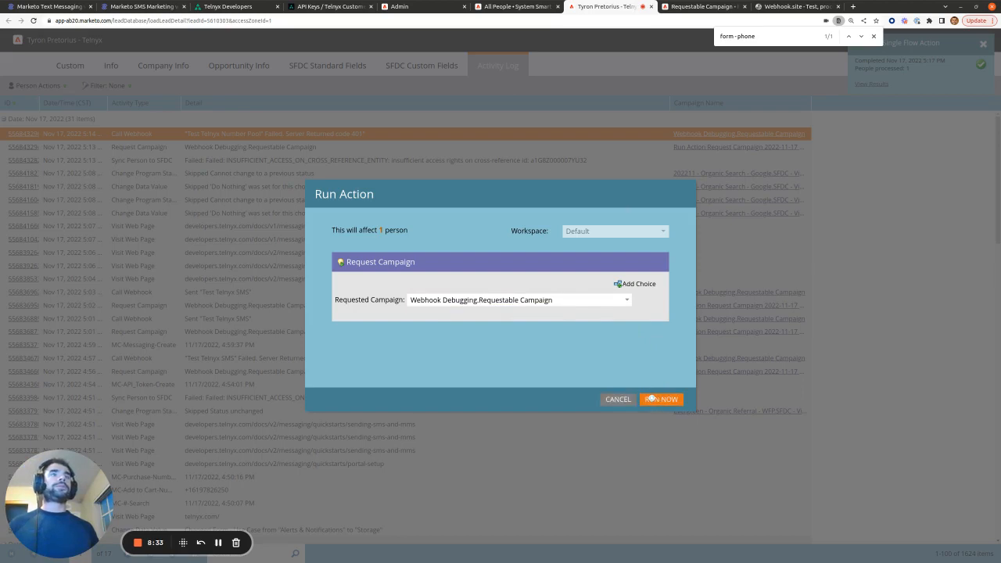
left_click(660, 398)
left_click_drag(55, 497, 88, 402)
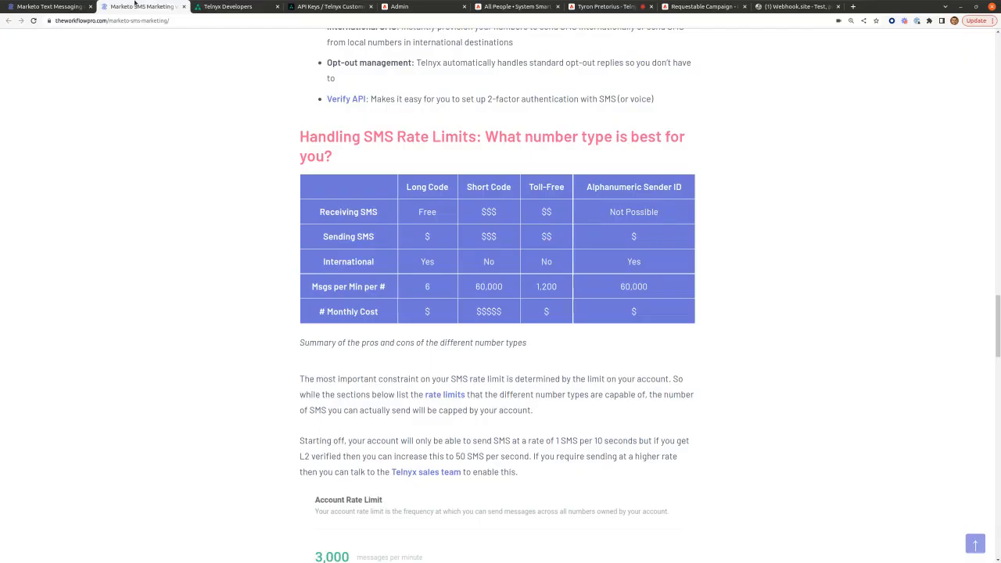
left_click(139, 6)
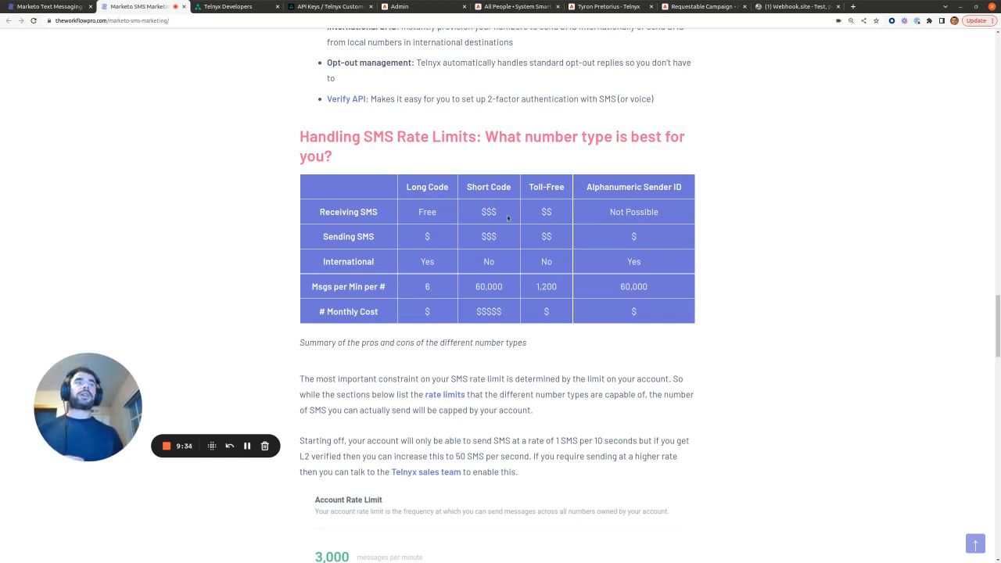
Step: Highlight the Short Code and Alphanumeric Sender ID columns, the 60,000/minute rate, and no international short codes
left_click_drag(467, 186, 515, 187)
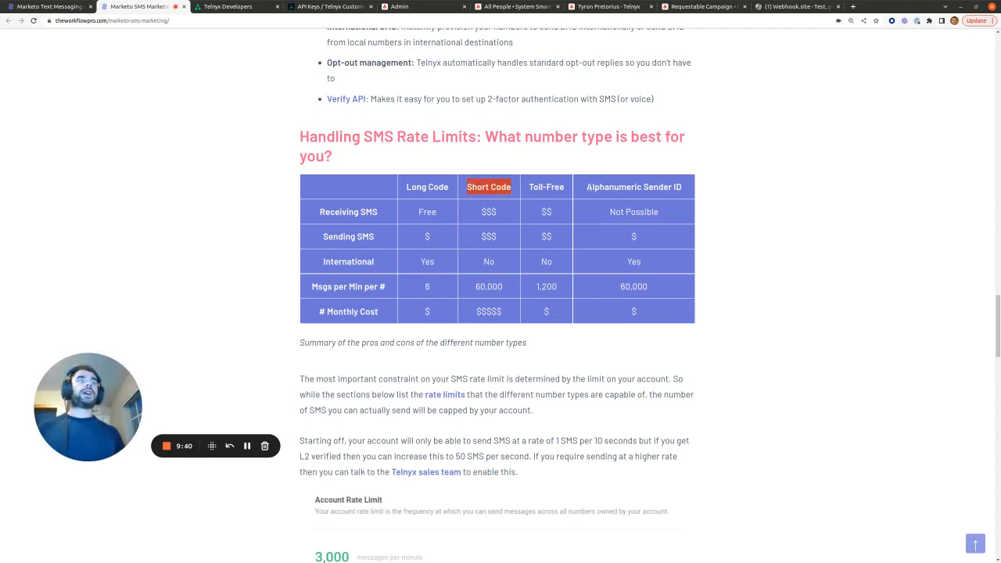
left_click_drag(586, 187, 682, 187)
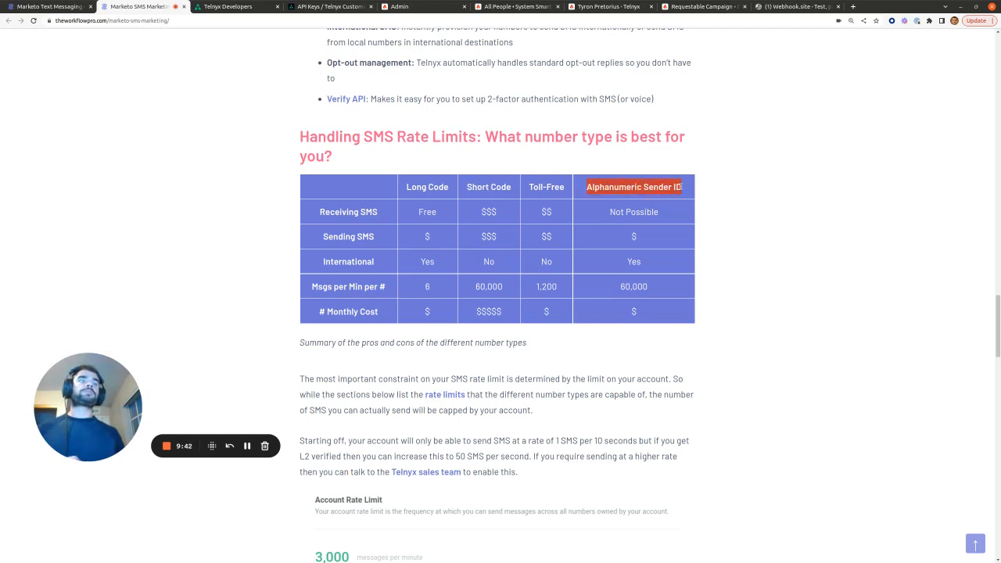
left_click_drag(648, 286, 620, 287)
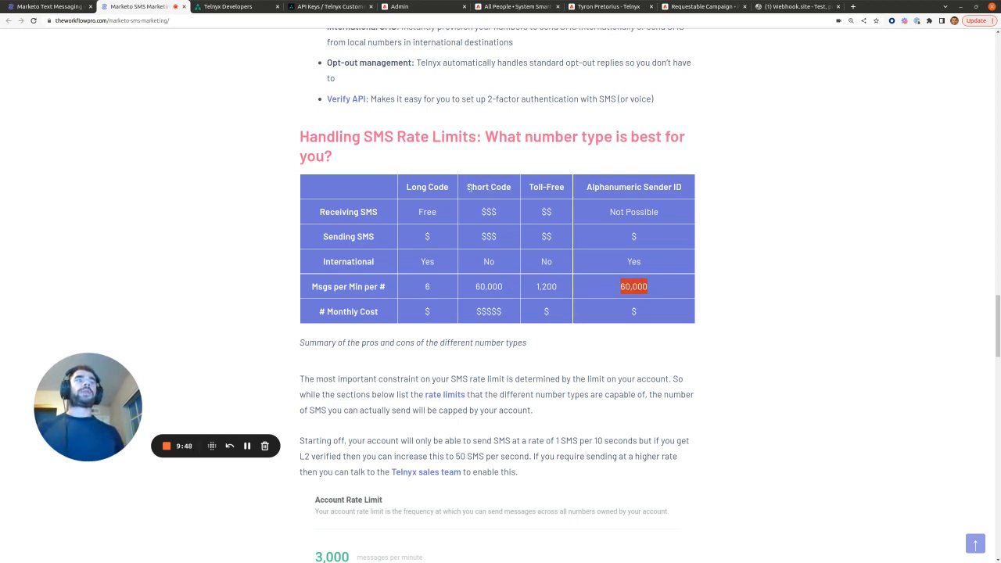
left_click_drag(468, 189, 511, 187)
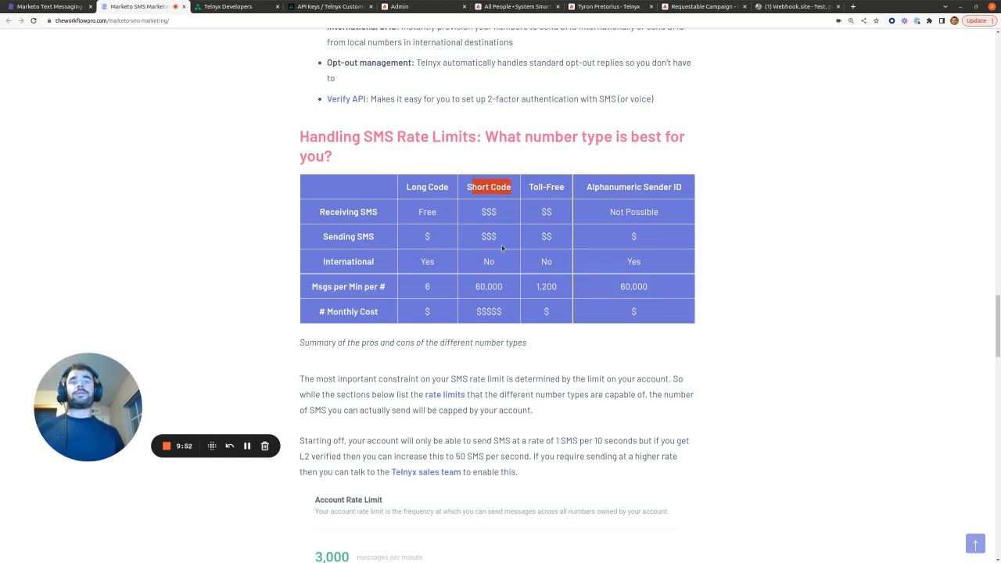
left_click_drag(586, 187, 686, 190)
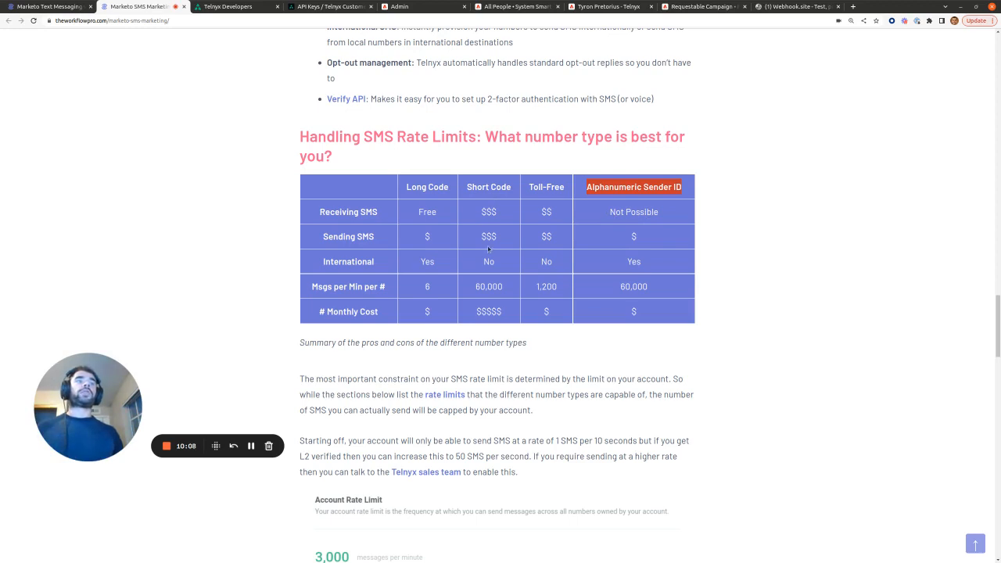
left_click_drag(483, 261, 494, 265)
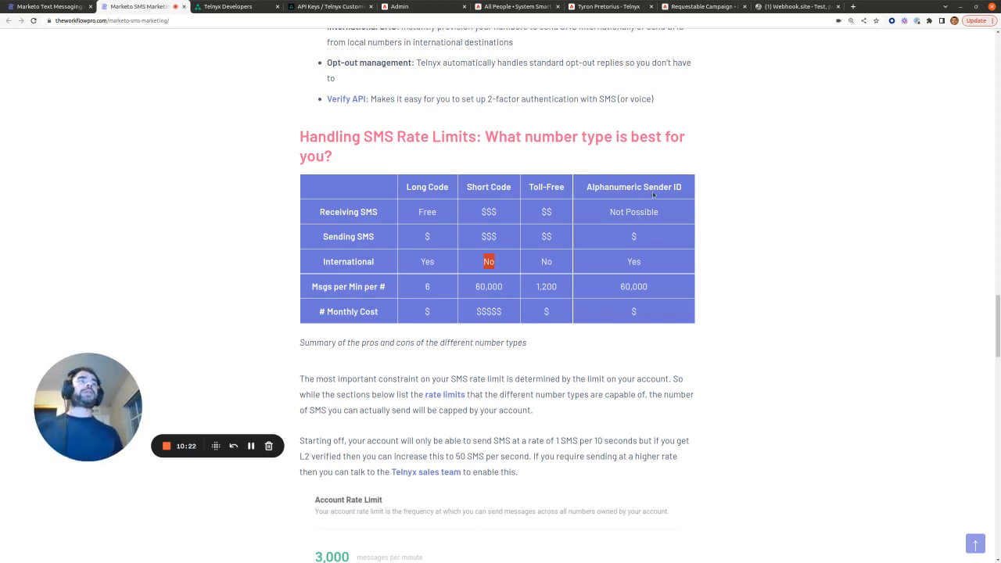
Step: Highlight alphanumeric 'Not Possible' receiving, the 60,000 rates, and the Long Code rate of 6
double_click(632, 288)
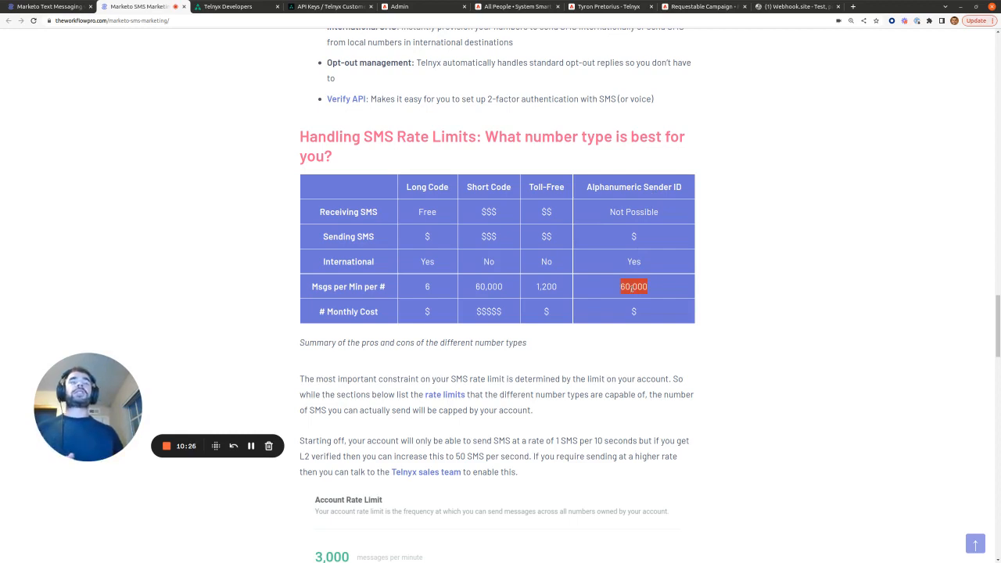
triple_click(639, 212)
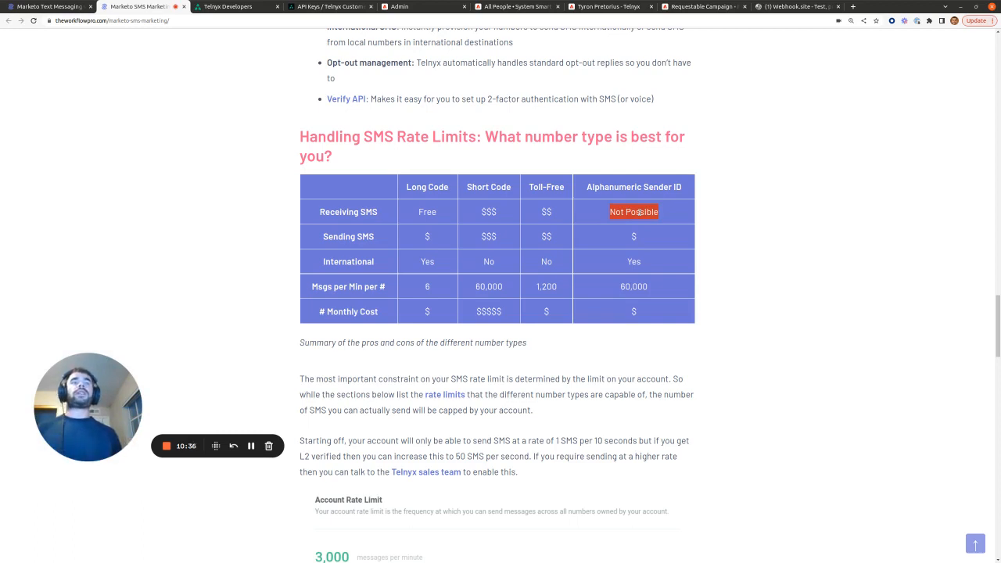
left_click_drag(405, 186, 449, 189)
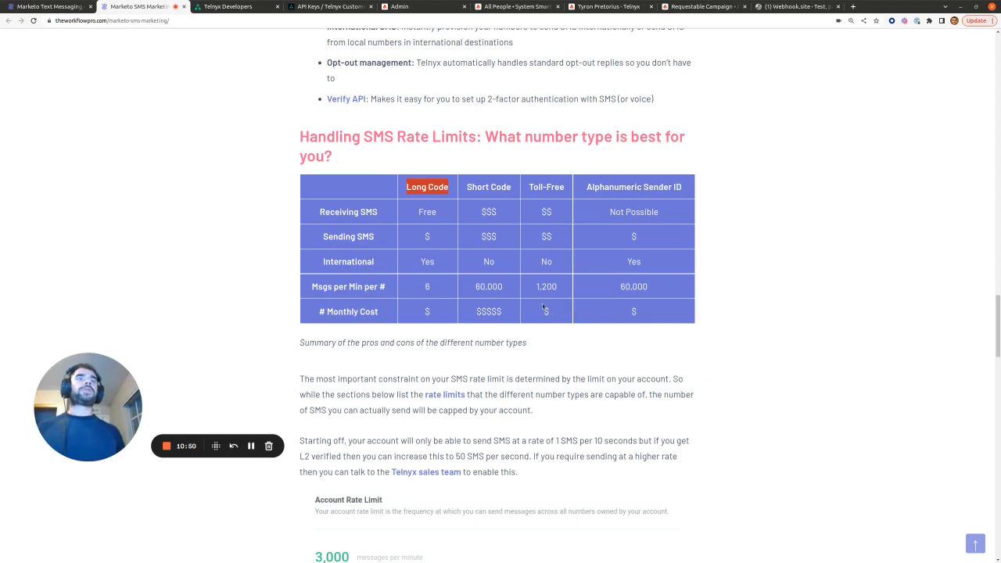
left_click_drag(474, 287, 503, 286)
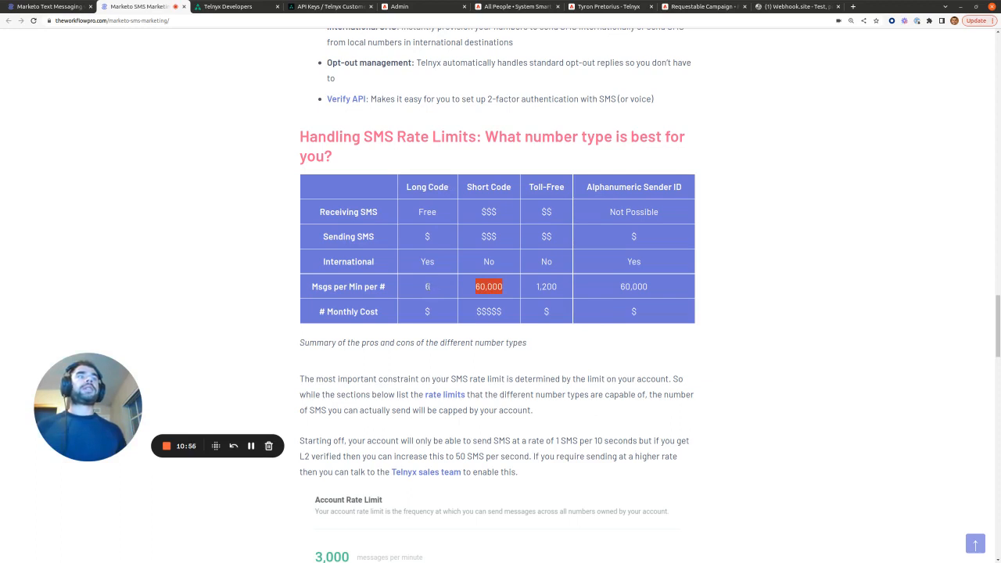
double_click(426, 286)
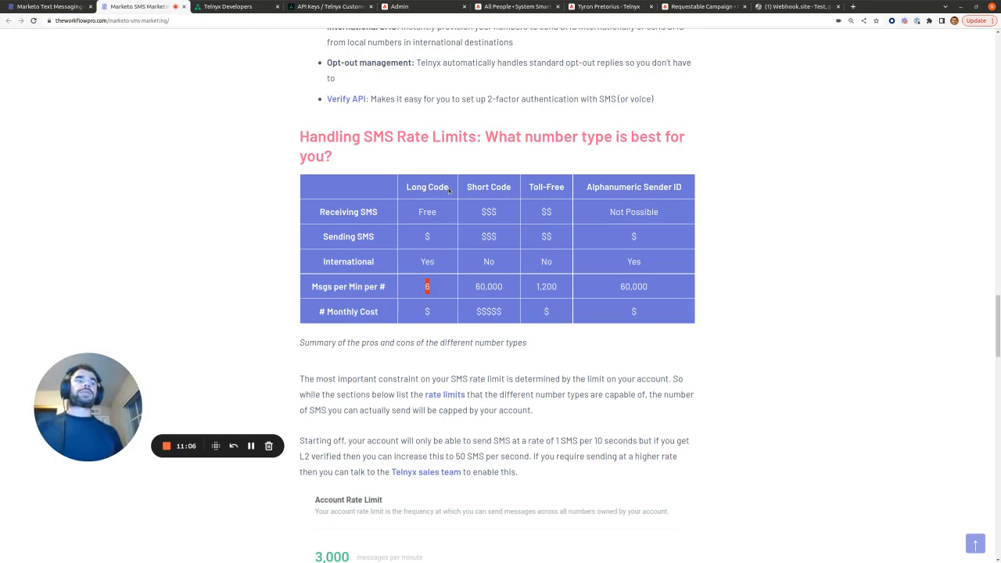
scroll(716, 304, "down", 5)
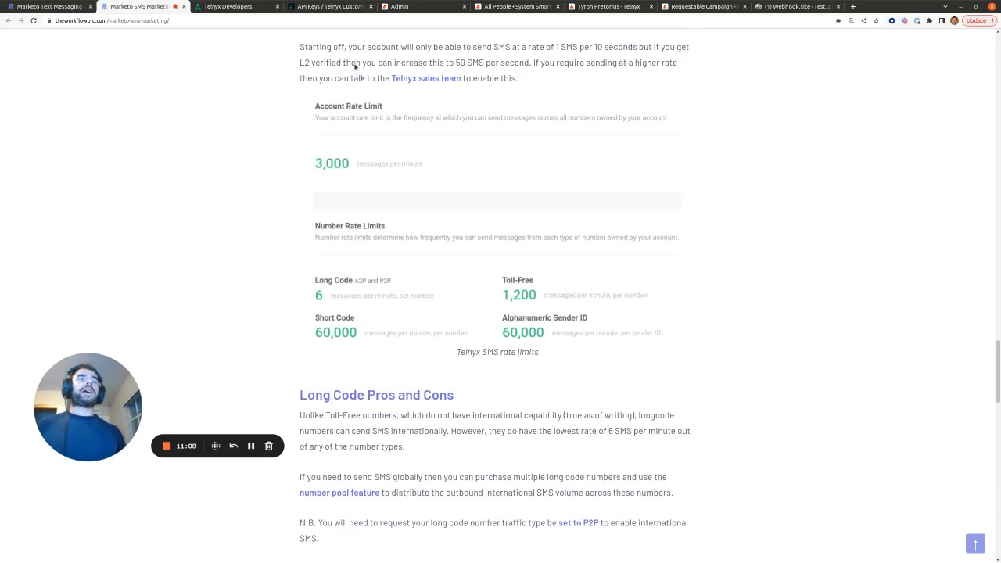
left_click(321, 6)
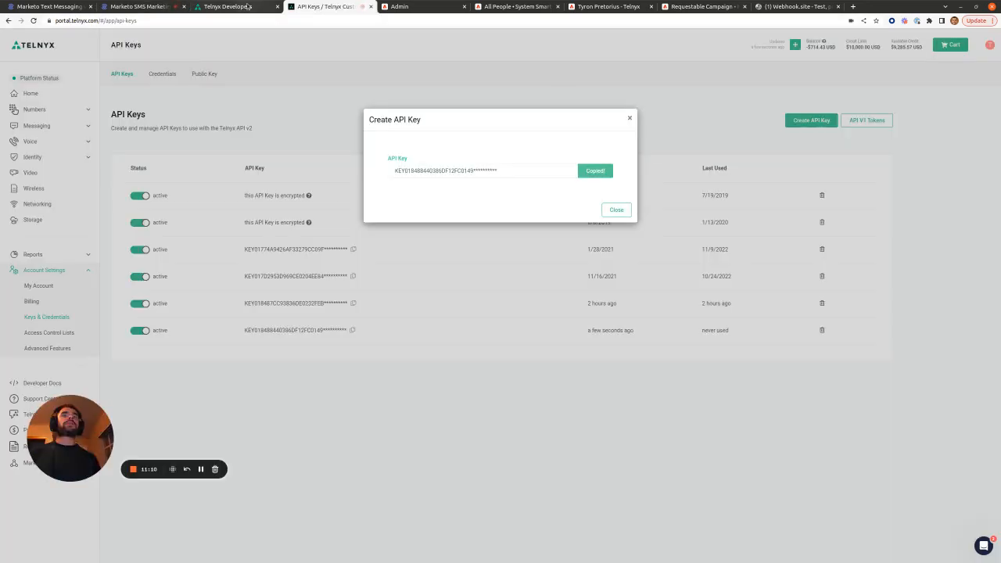
Step: Close the API key dialog and review the Marketo SMS Notifications profile's Number Pool settings
left_click(630, 118)
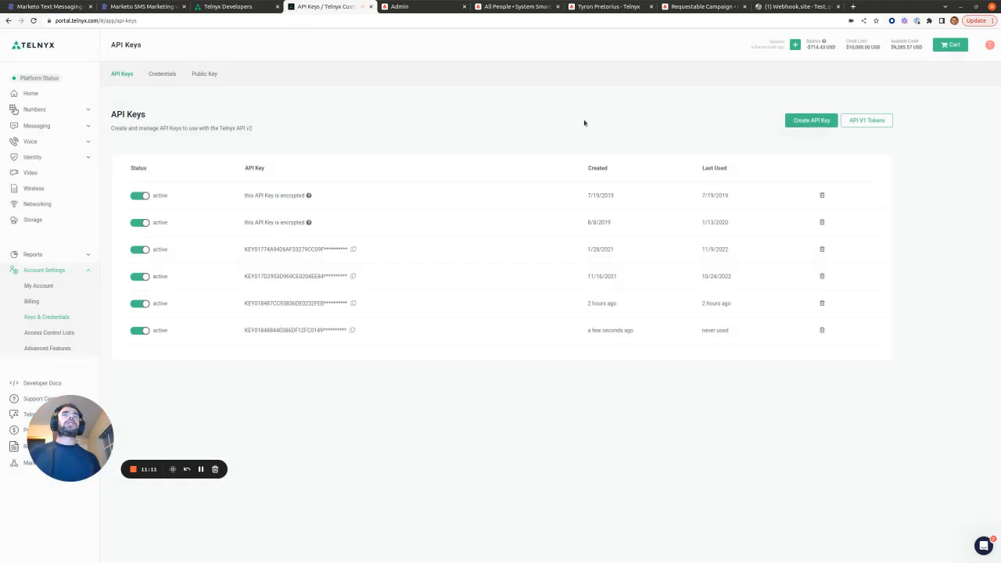
left_click(48, 129)
left_click(51, 141)
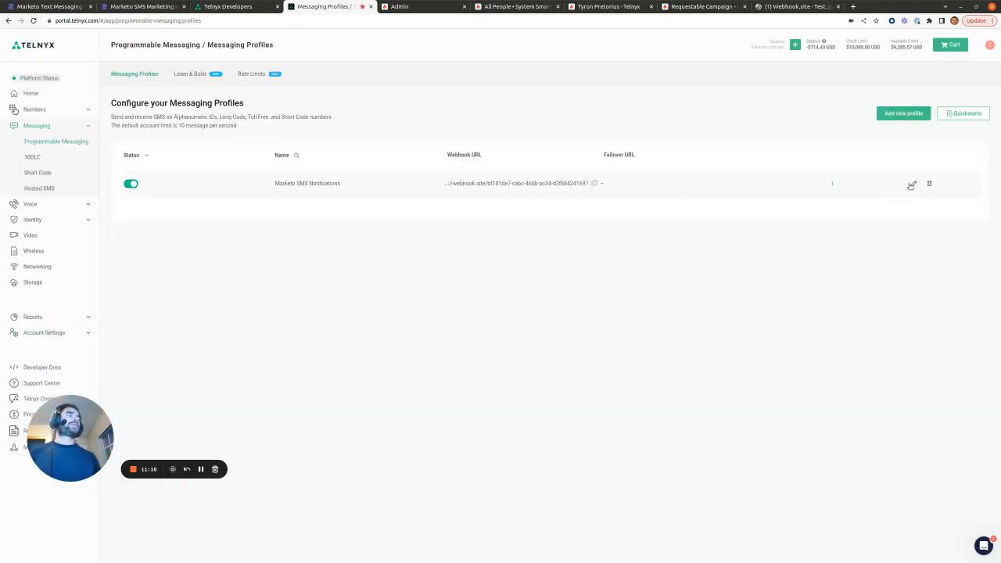
left_click(910, 185)
scroll(424, 315, "down", 5)
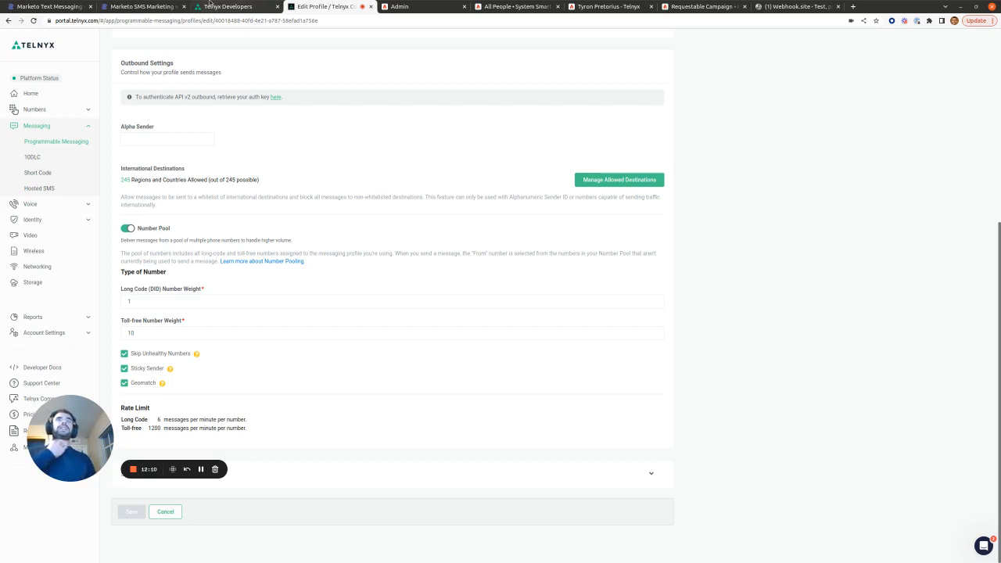
left_click(139, 7)
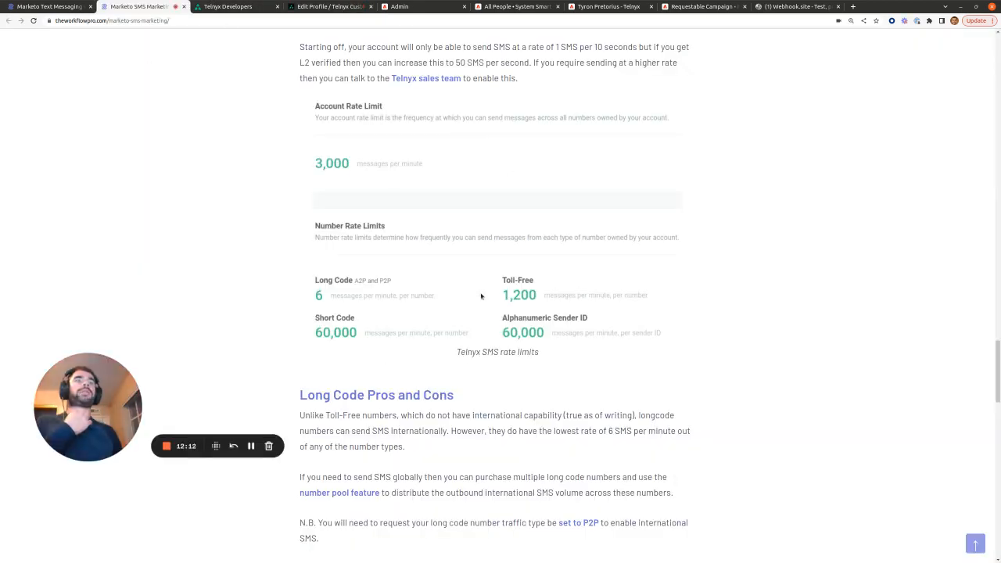
Step: Open the 'number pool feature' link as Telnyx's Number Pool For Outbound Messaging Traffic guide in a separate tab
right_click(358, 496)
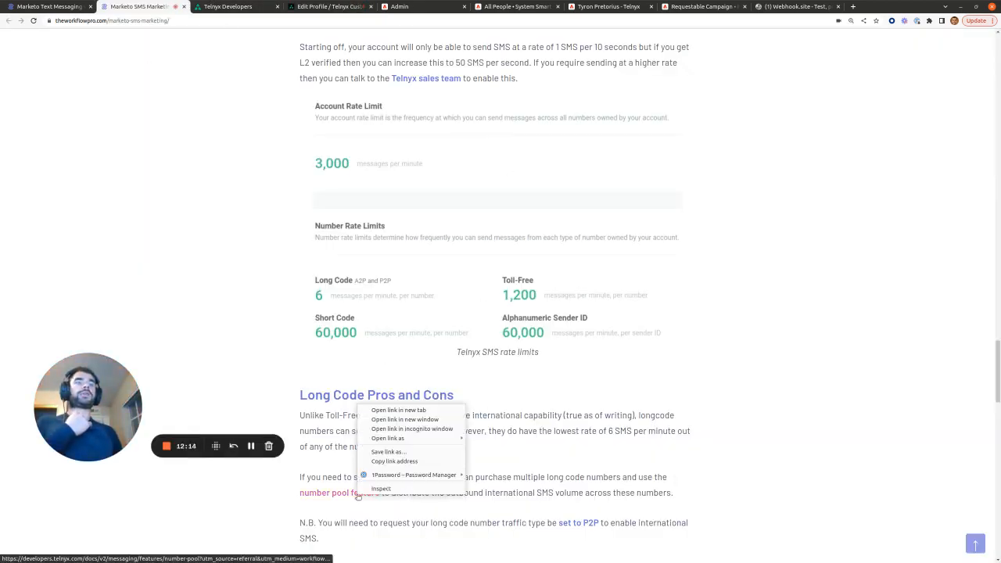
left_click(395, 410)
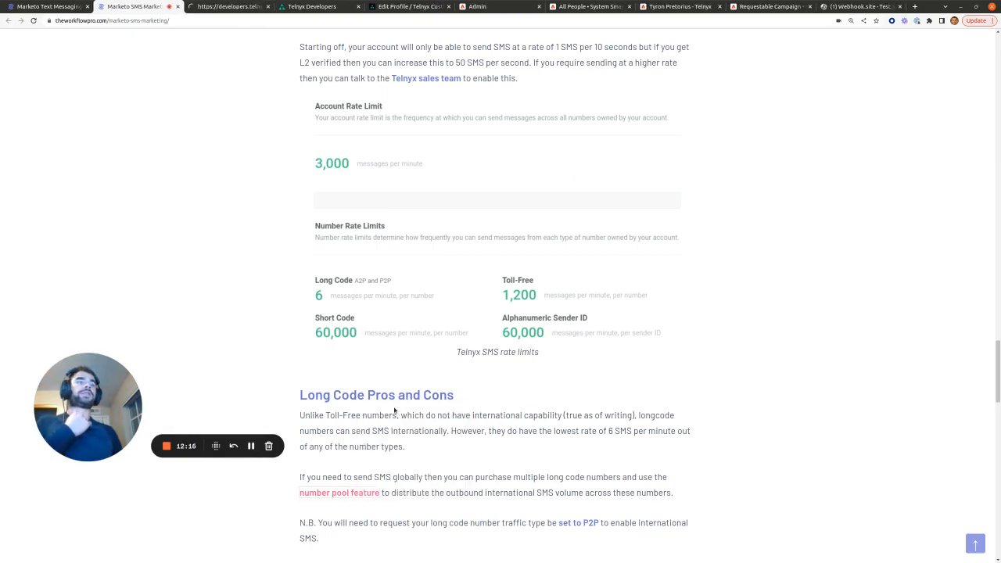
left_click(233, 7)
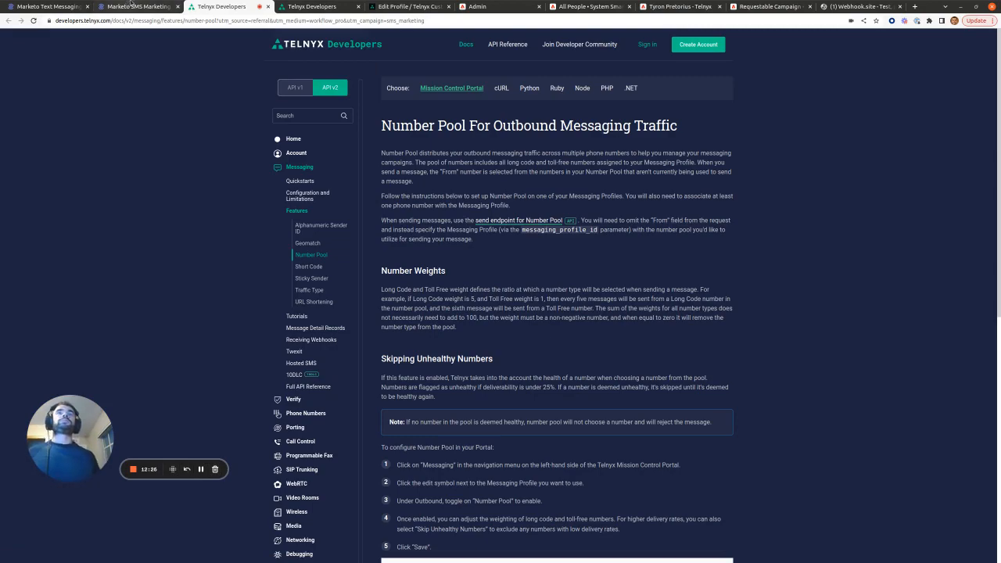
left_click(487, 7)
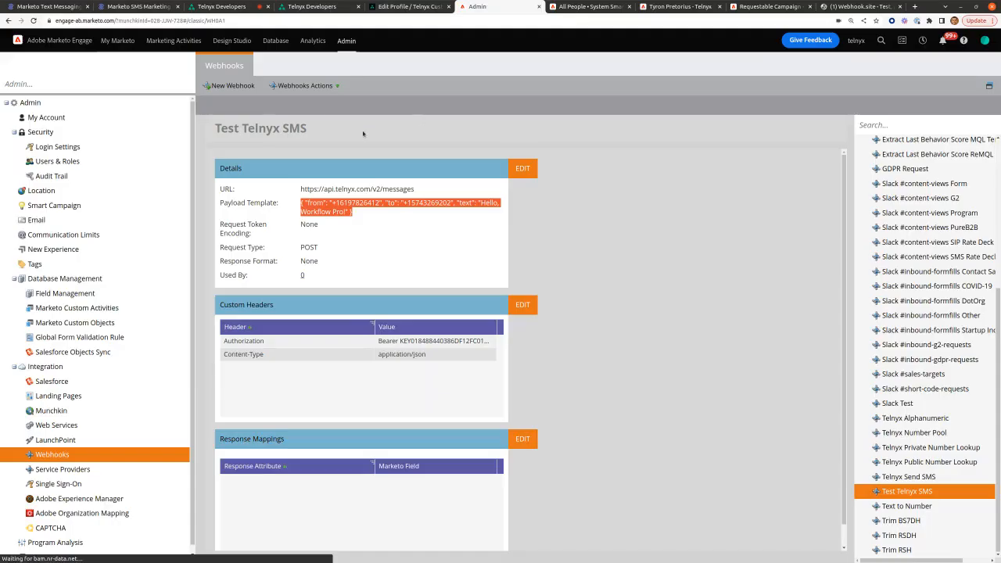
Step: Create a new Marketo webhook and enter 'Test Telnyx Number Pool' as its name
left_click(232, 86)
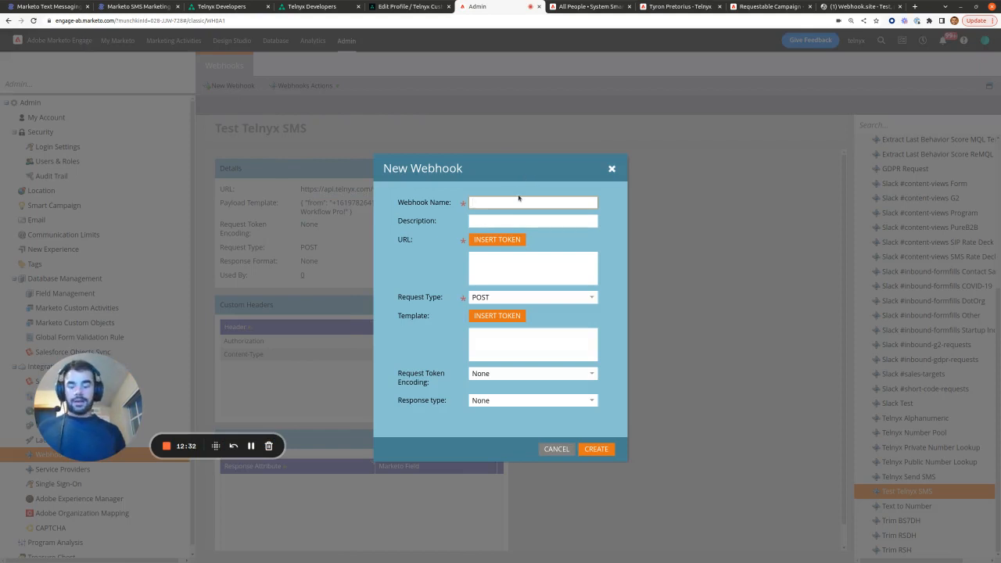
type("Test Telnyx ")
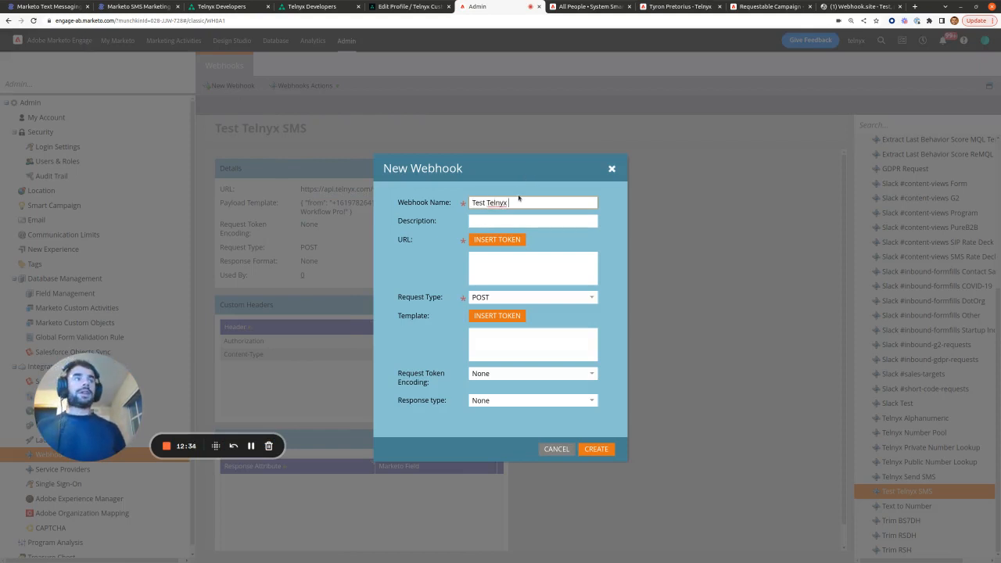
type("Number Pool")
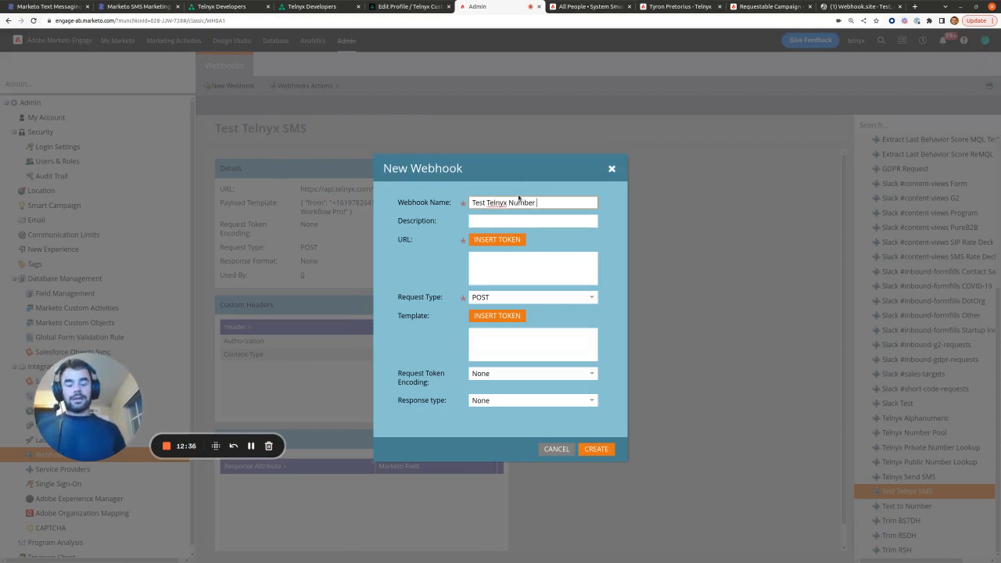
left_click(598, 233)
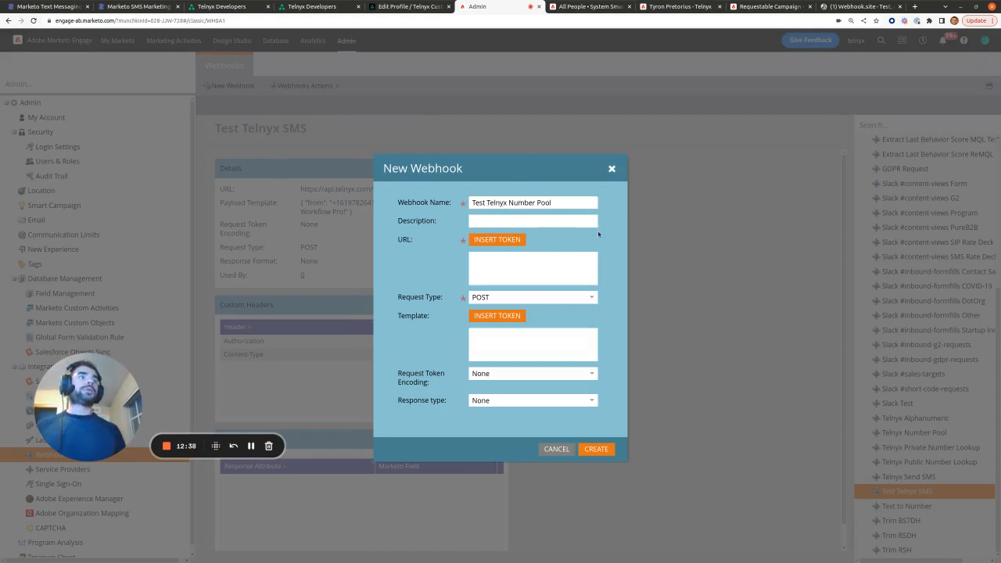
left_click(47, 6)
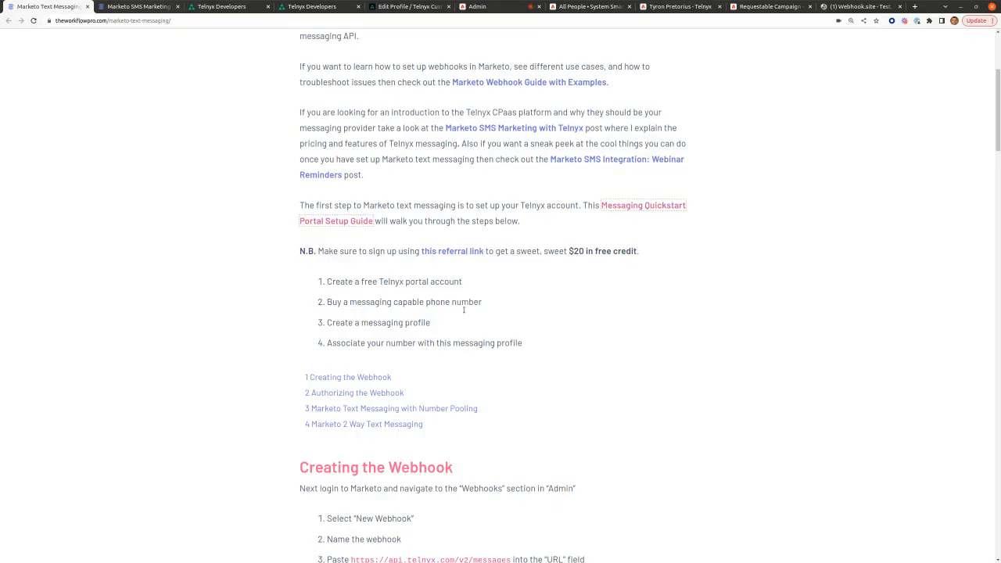
scroll(465, 313, "down", 1)
scroll(466, 313, "down", 5)
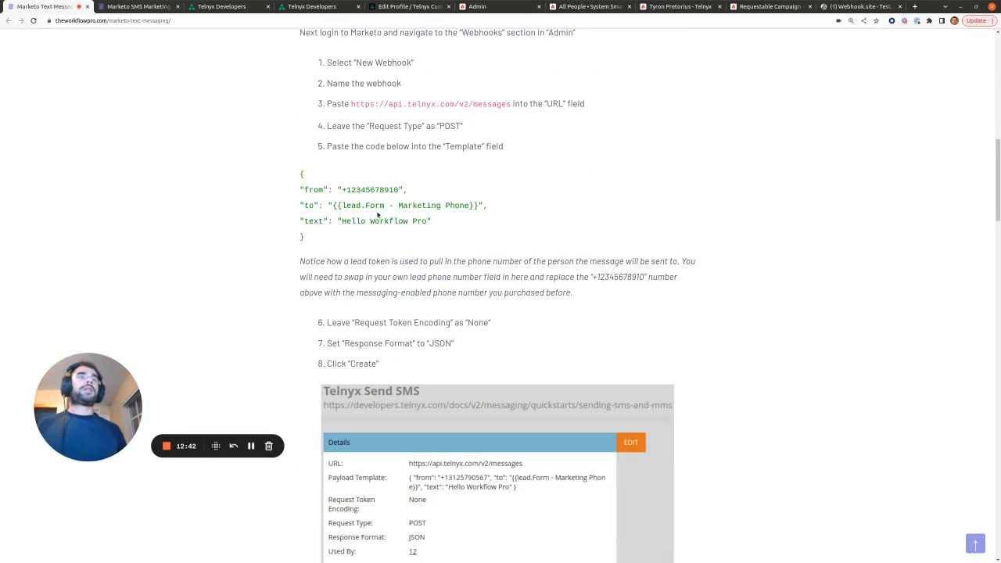
scroll(437, 226, "up", 1)
scroll(465, 260, "up", 1)
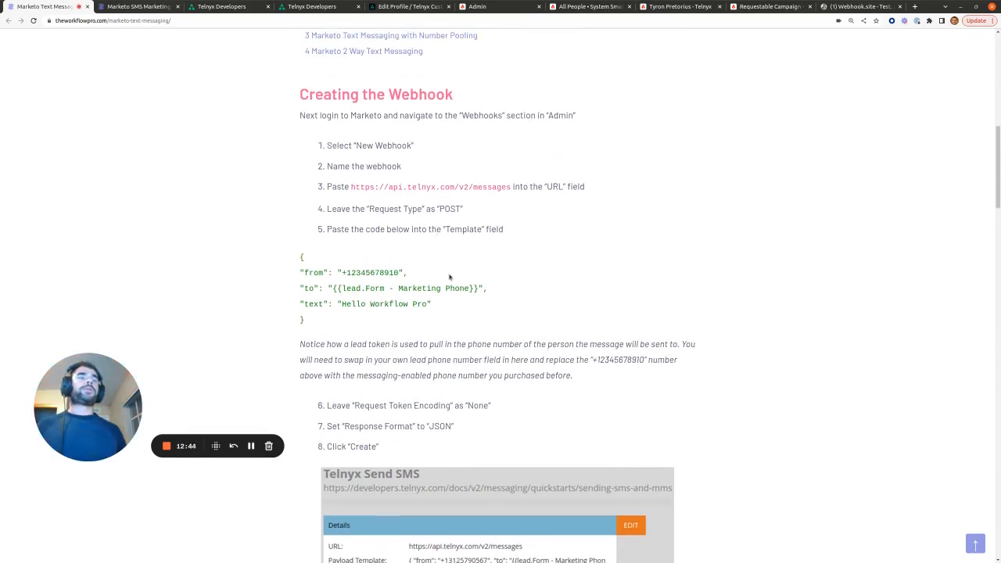
scroll(465, 261, "down", 1)
scroll(450, 276, "down", 2)
scroll(438, 171, "up", 2)
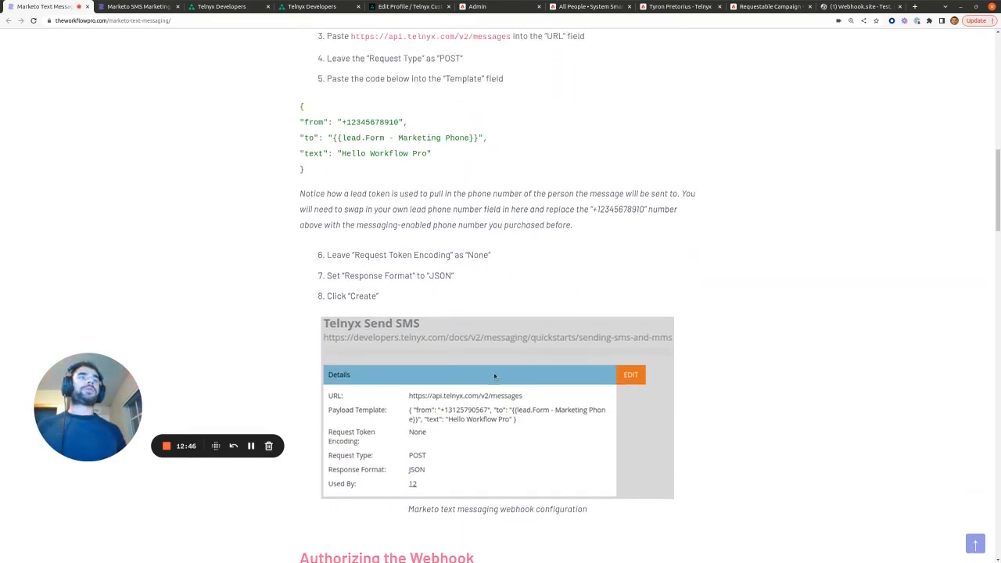
scroll(438, 171, "up", 1)
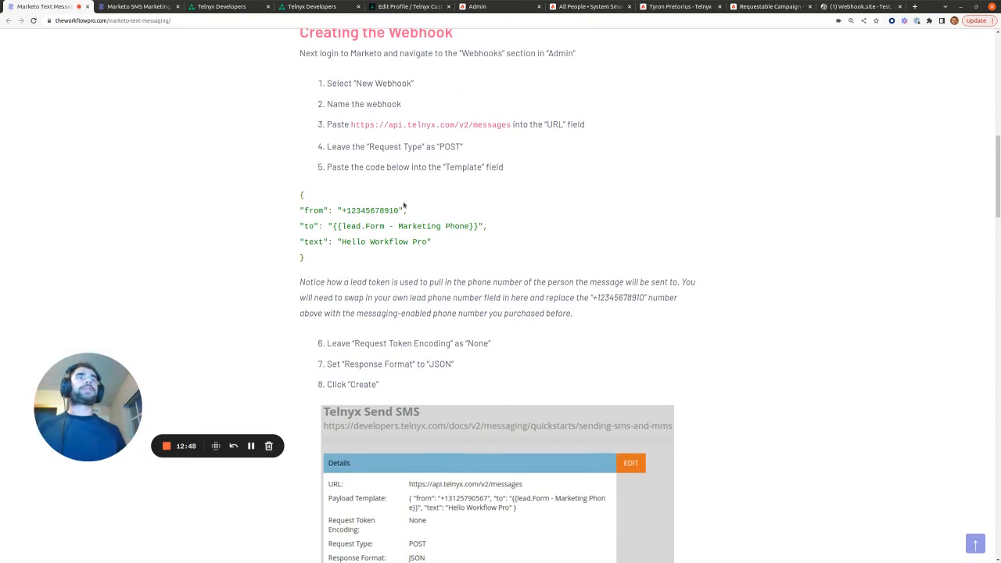
scroll(399, 215, "down", 15)
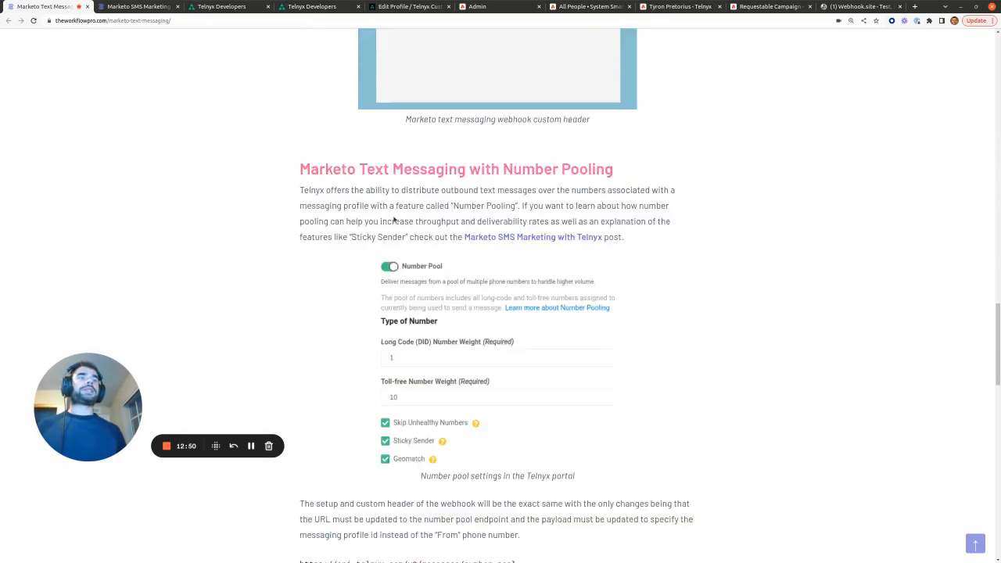
scroll(394, 220, "down", 1)
scroll(534, 143, "down", 5)
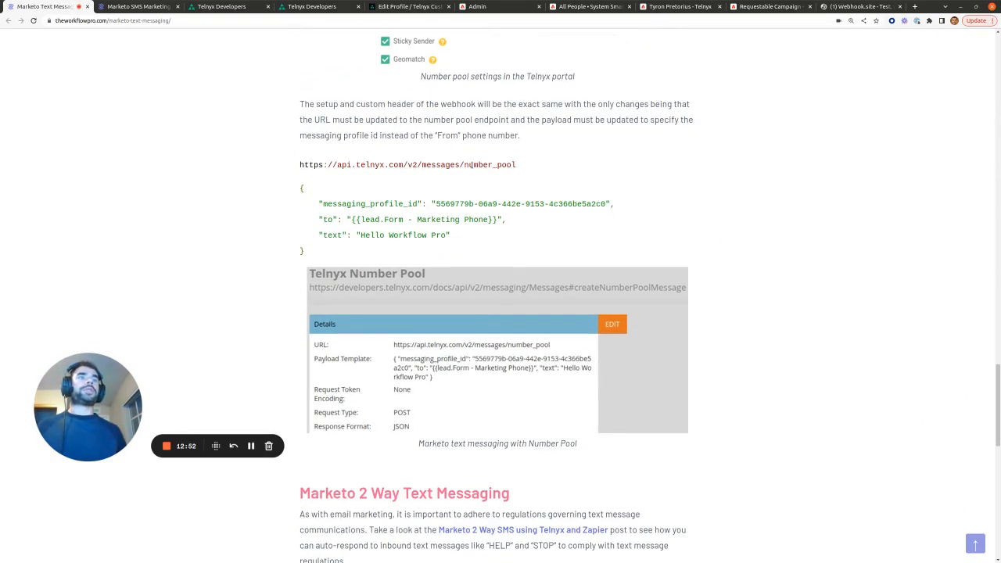
left_click_drag(545, 167, 290, 166)
right_click(333, 163)
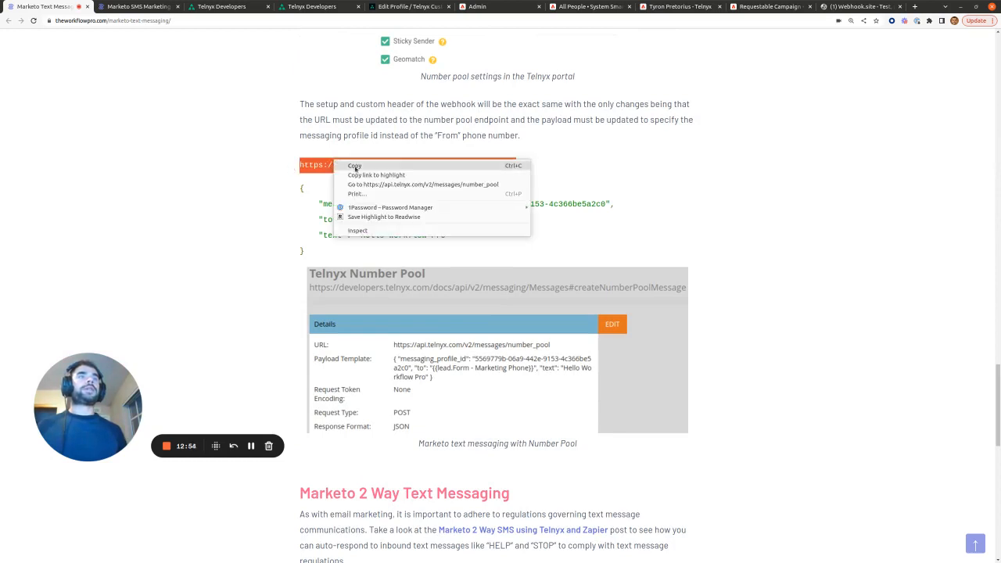
left_click(358, 171)
left_click(481, 7)
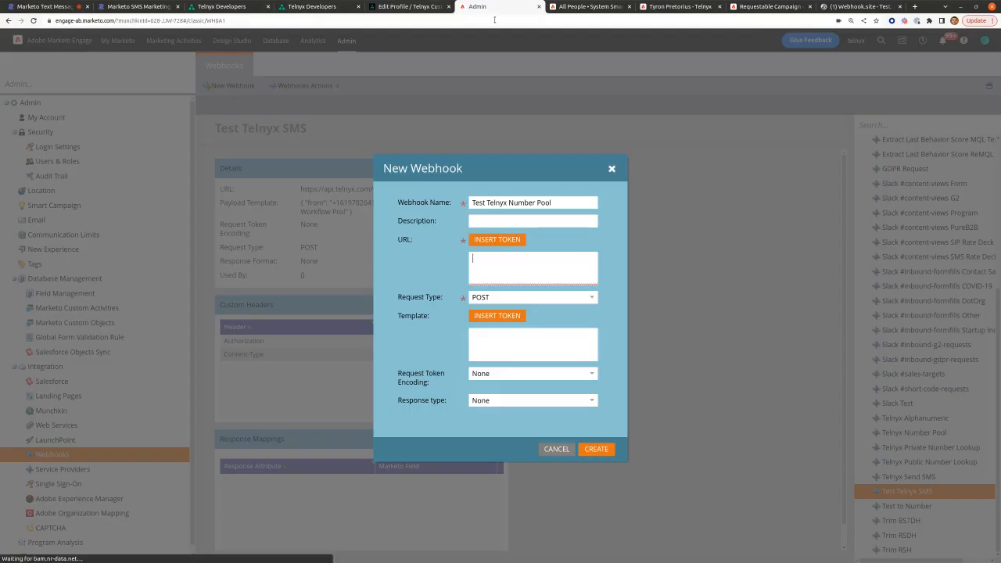
key("ctrl+v")
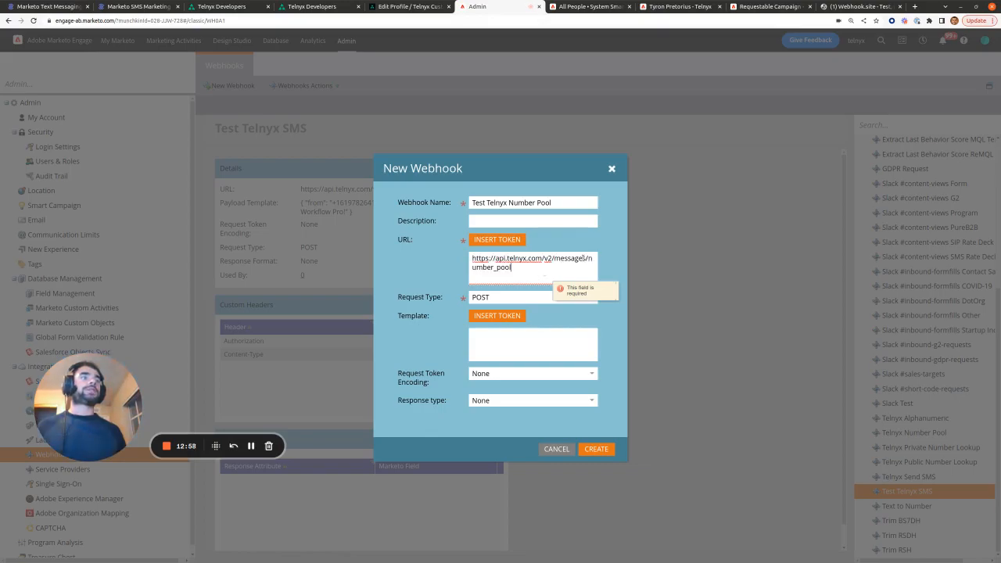
Step: Copy the number-pool JSON payload from the Workflow Pro article
left_click(46, 6)
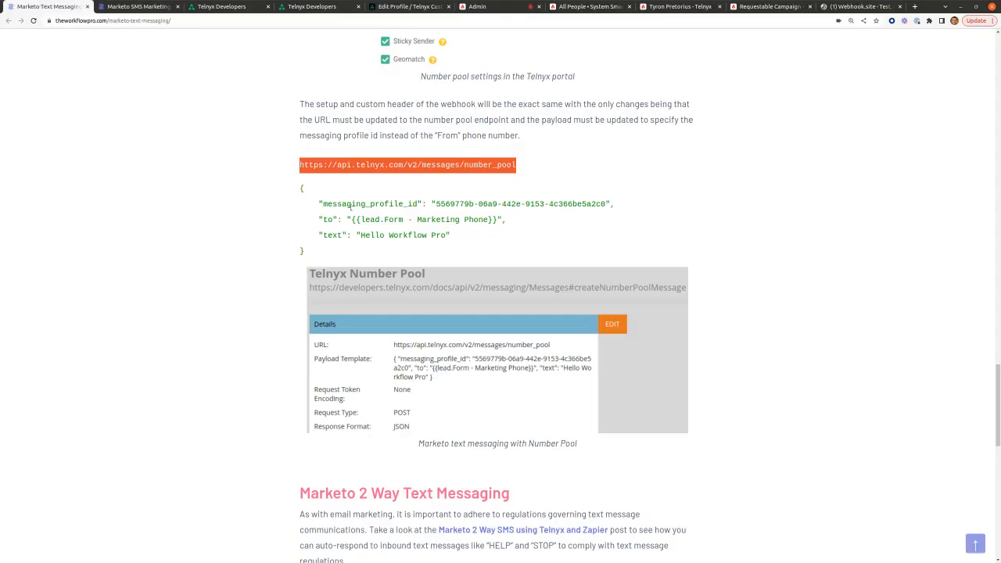
left_click_drag(305, 252, 282, 195)
right_click(338, 202)
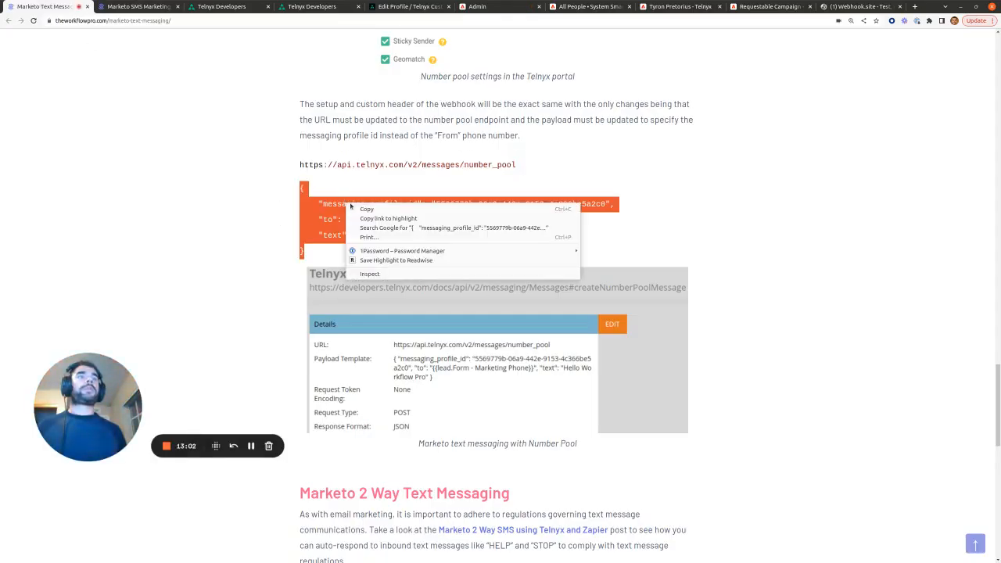
left_click(363, 207)
Step: Paste the JSON payload into the Test Telnyx Number Pool webhook's Template field
left_click(155, 5)
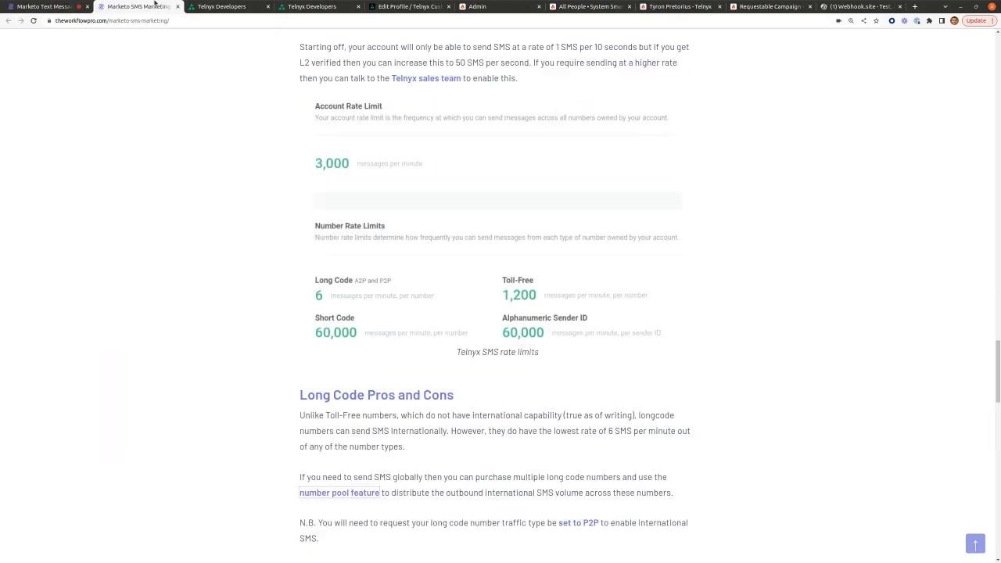
left_click(477, 6)
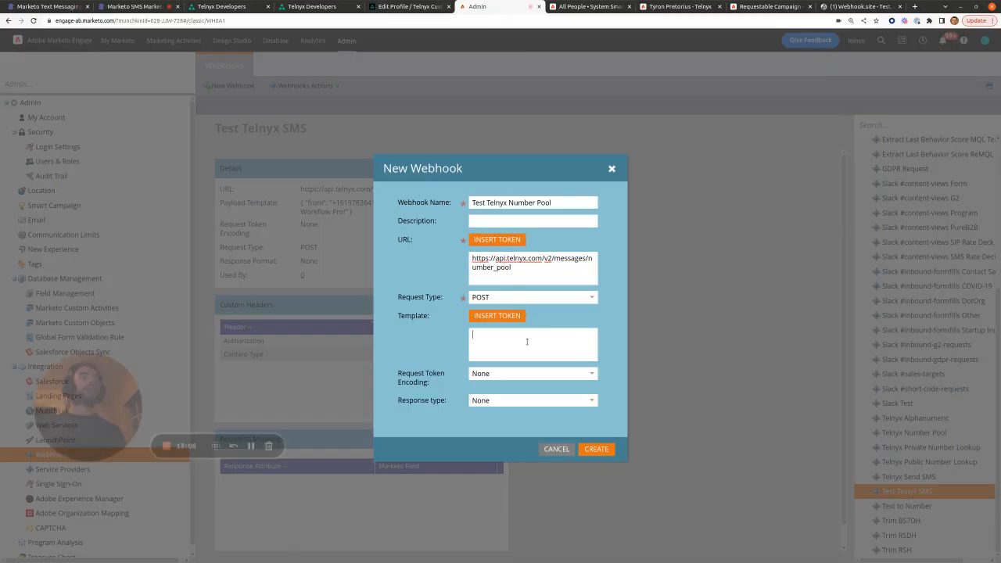
left_click(526, 341)
key("ctrl+v")
scroll(526, 342, "up", 5)
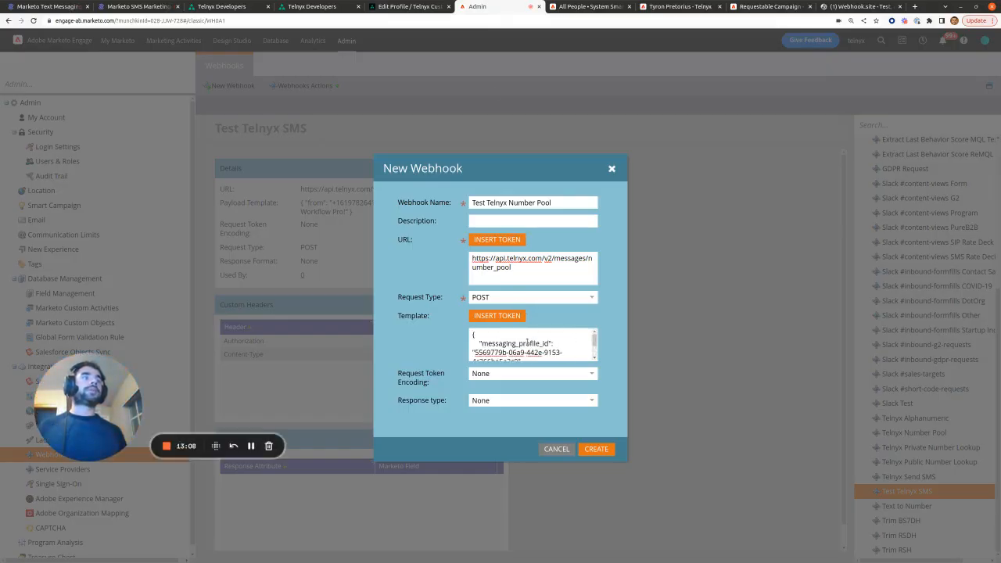
scroll(520, 344, "down", 1)
scroll(474, 337, "up", 1)
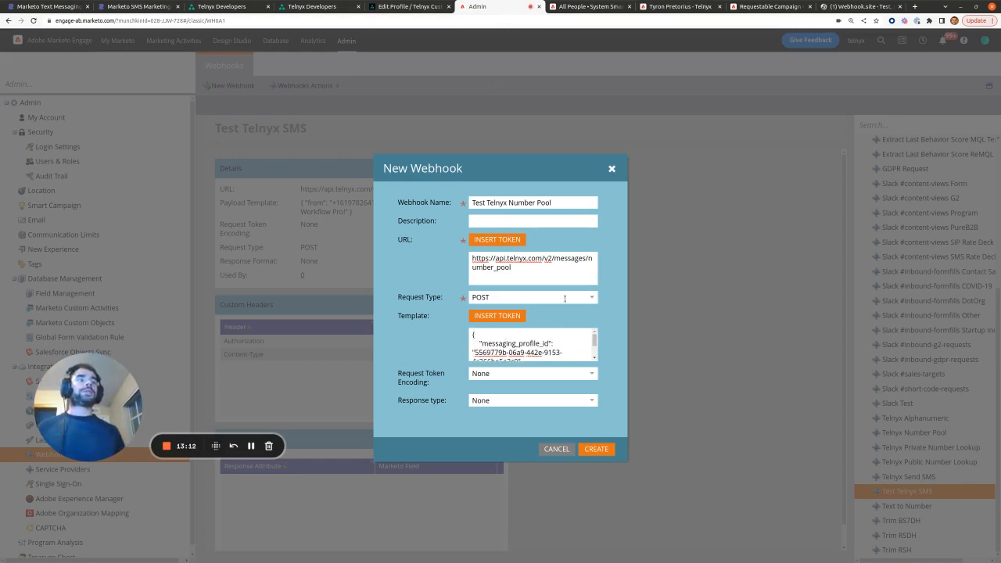
scroll(520, 337, "down", 1)
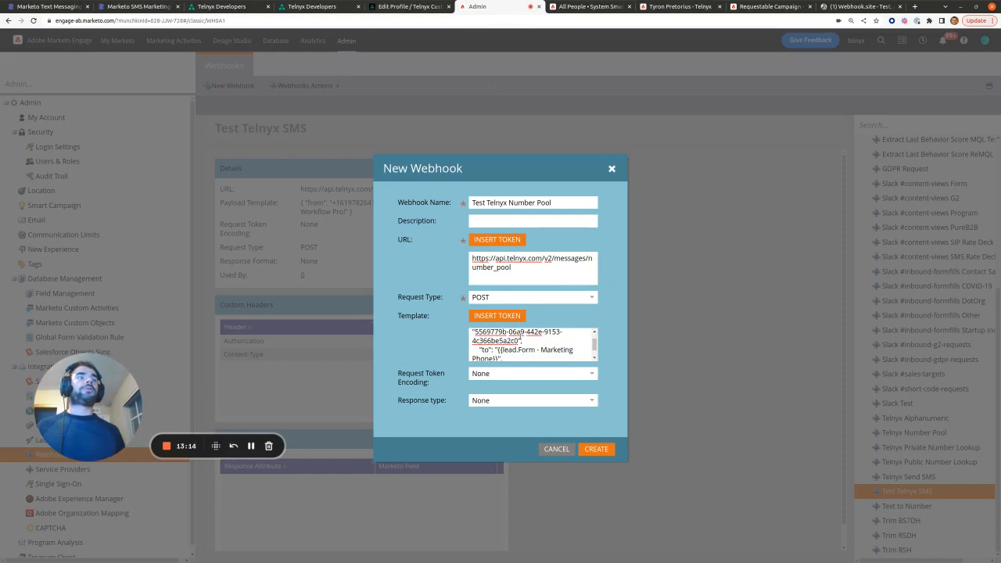
scroll(520, 337, "up", 1)
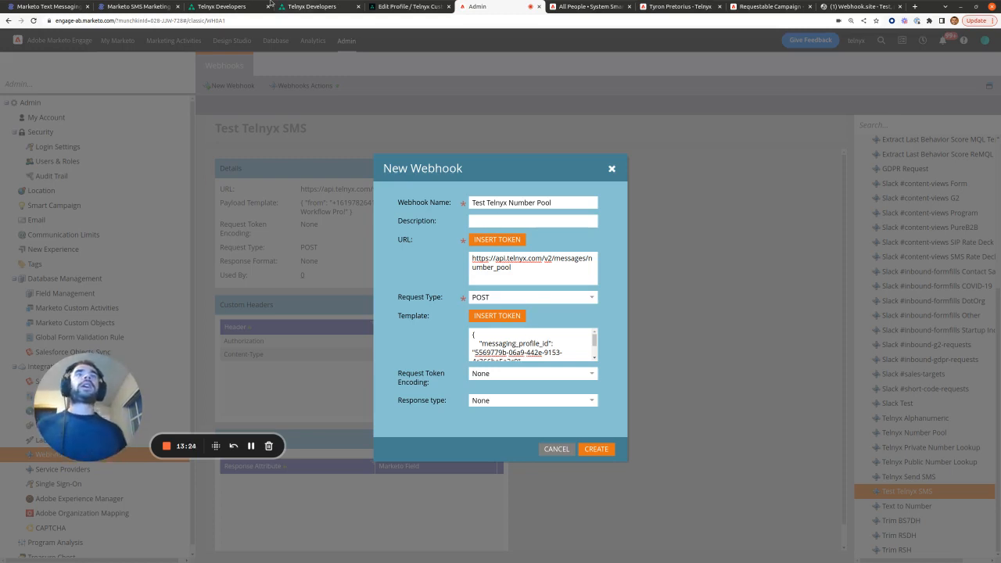
Step: Replace the template's messaging_profile_id with the Telnyx messaging profile's own ID
left_click(417, 5)
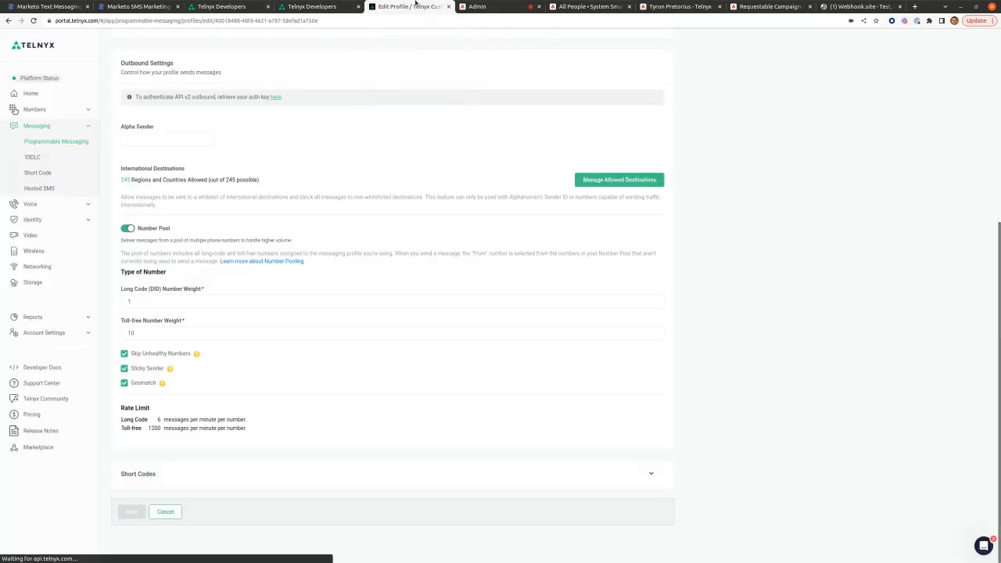
scroll(336, 197, "up", 5)
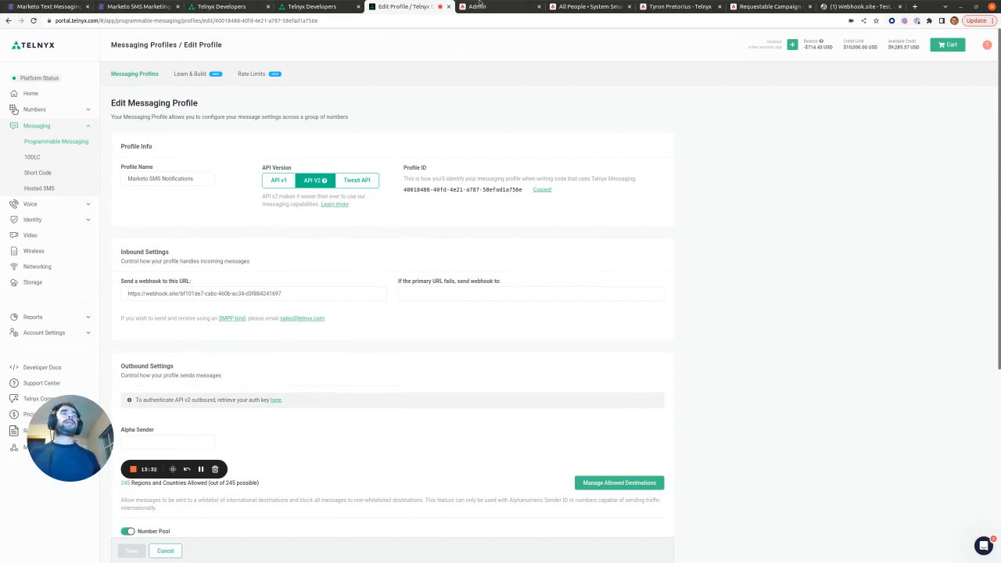
left_click(481, 6)
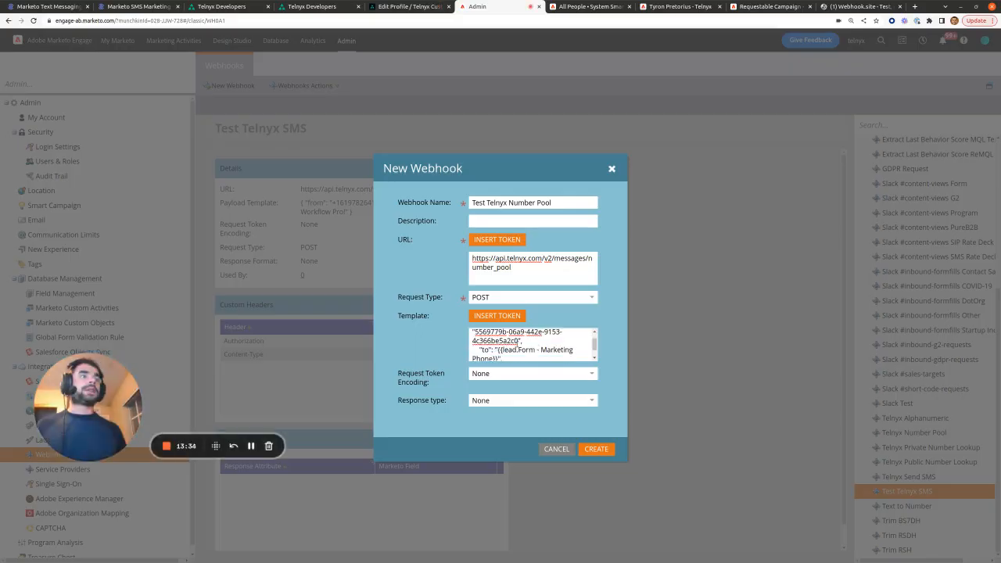
left_click_drag(519, 341, 475, 353)
key("ctrl+v")
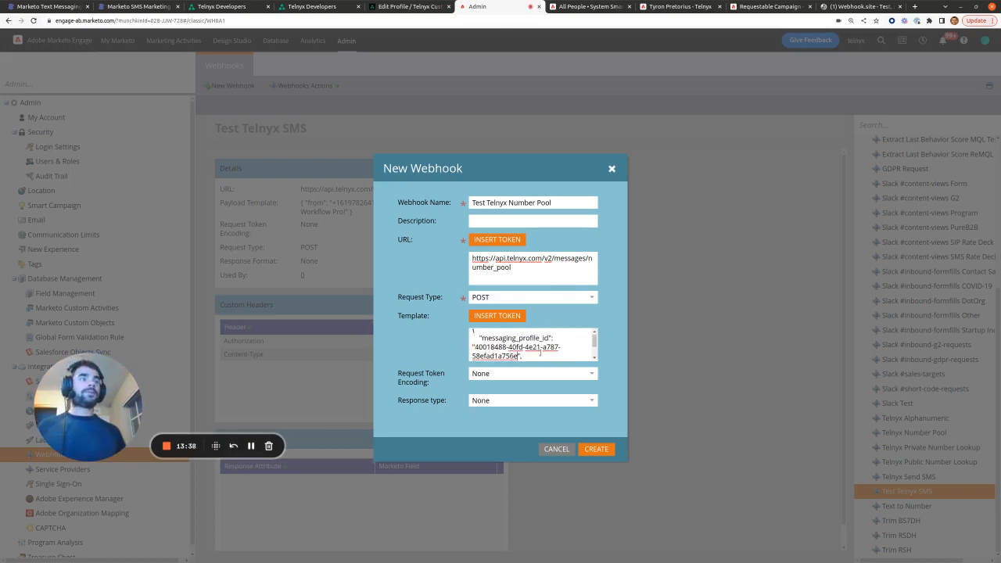
scroll(546, 351, "down", 2)
scroll(546, 352, "up", 1)
scroll(545, 352, "down", 1)
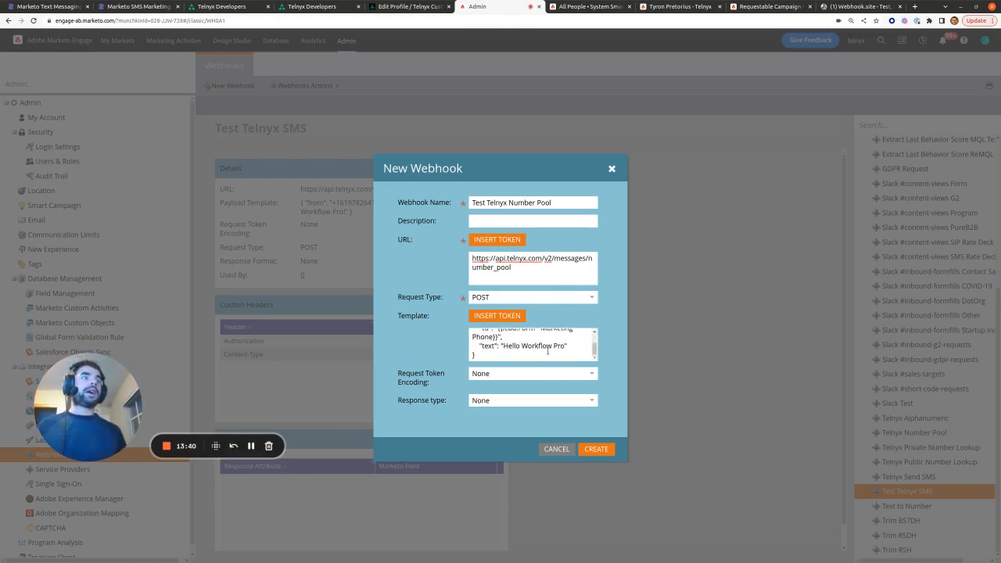
scroll(543, 353, "up", 2)
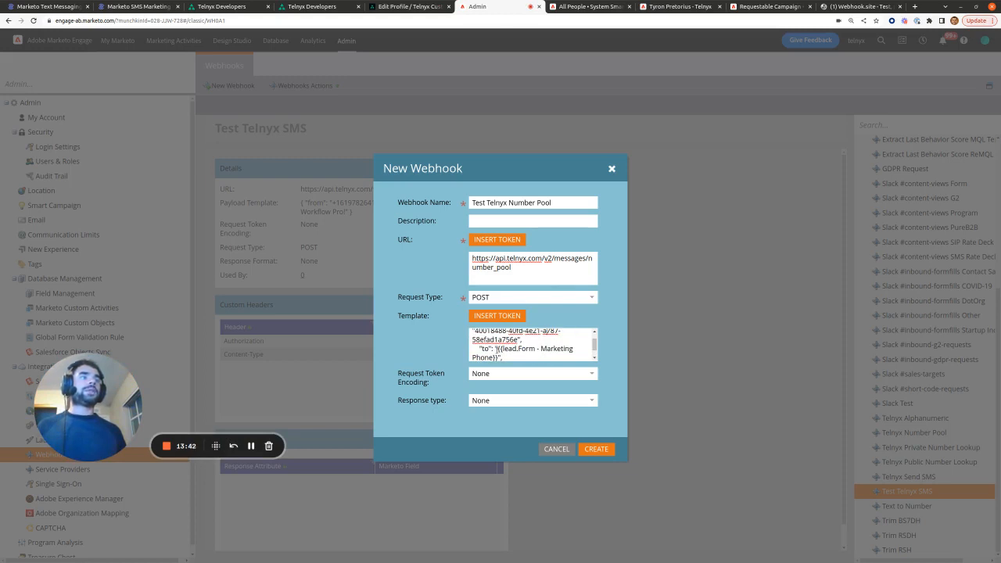
left_click_drag(505, 349, 498, 357)
scroll(501, 337, "down", 1)
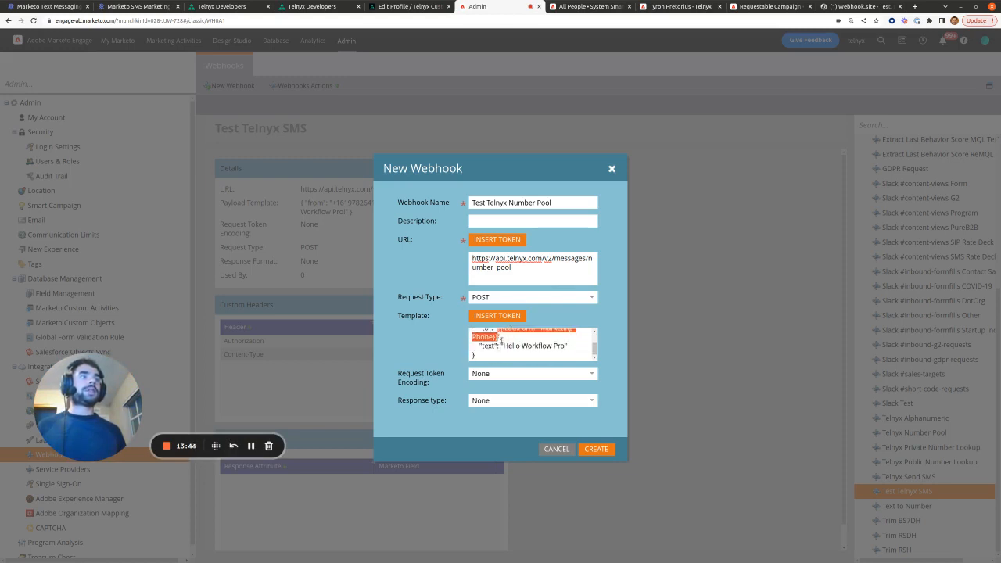
scroll(501, 338, "up", 2)
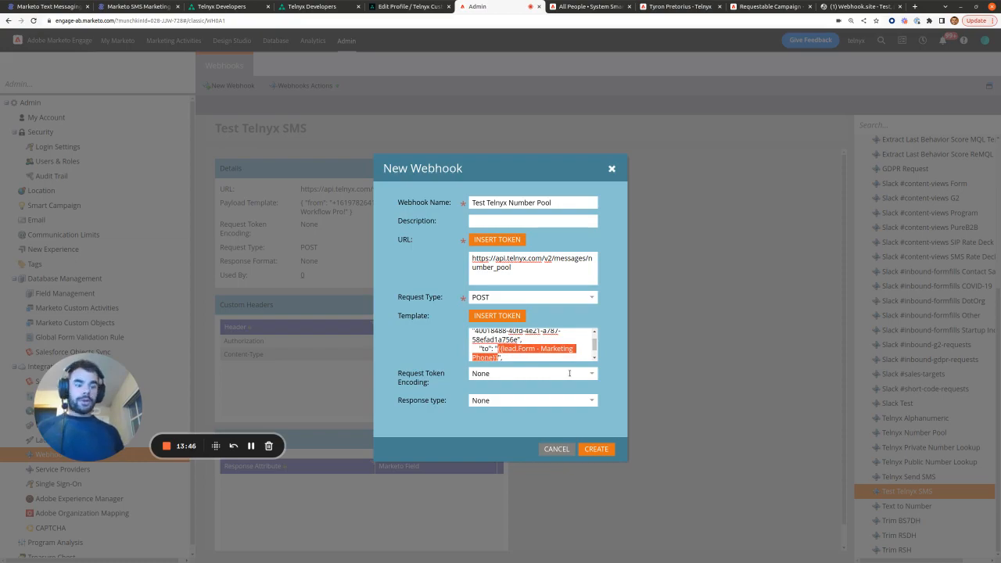
left_click(672, 6)
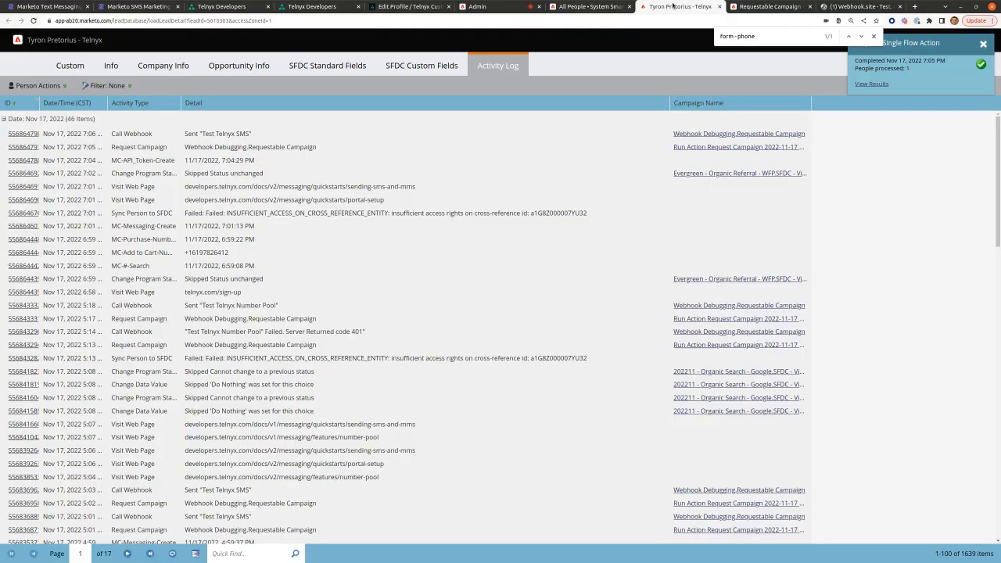
Step: Search the lead's Info fields for 'marketing p', finding only the empty Marketing Phone Lookup
left_click(111, 65)
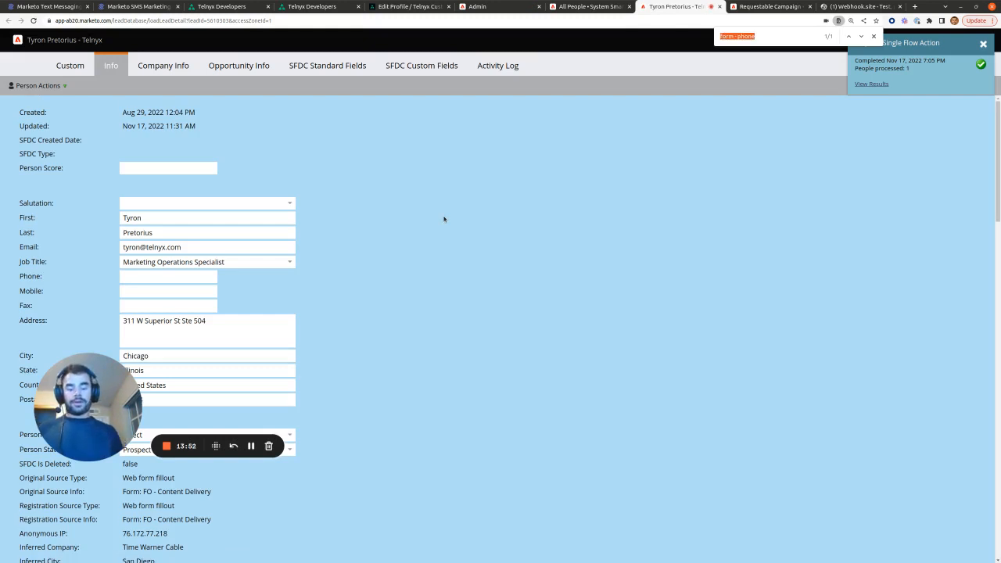
type("marketing p")
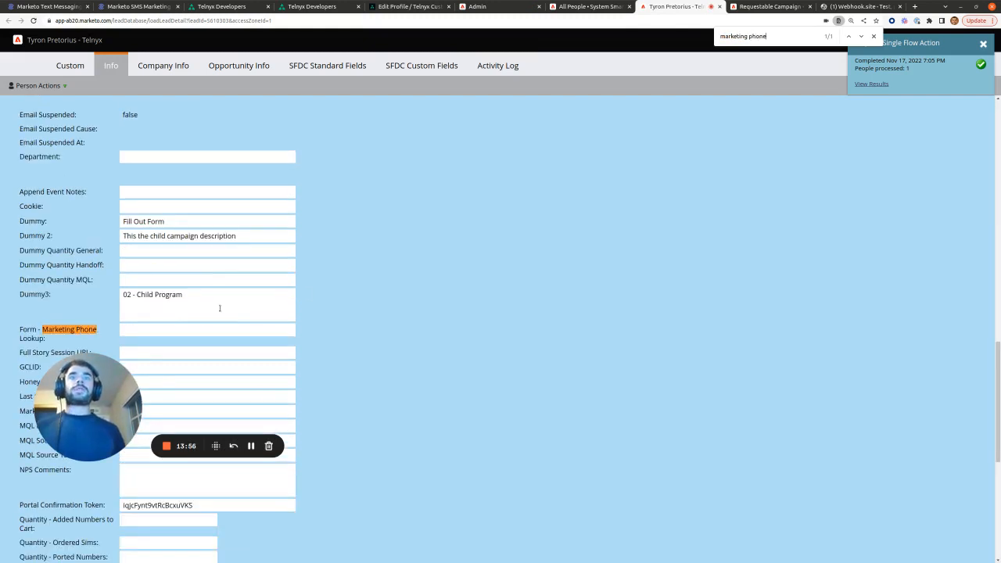
left_click(192, 328)
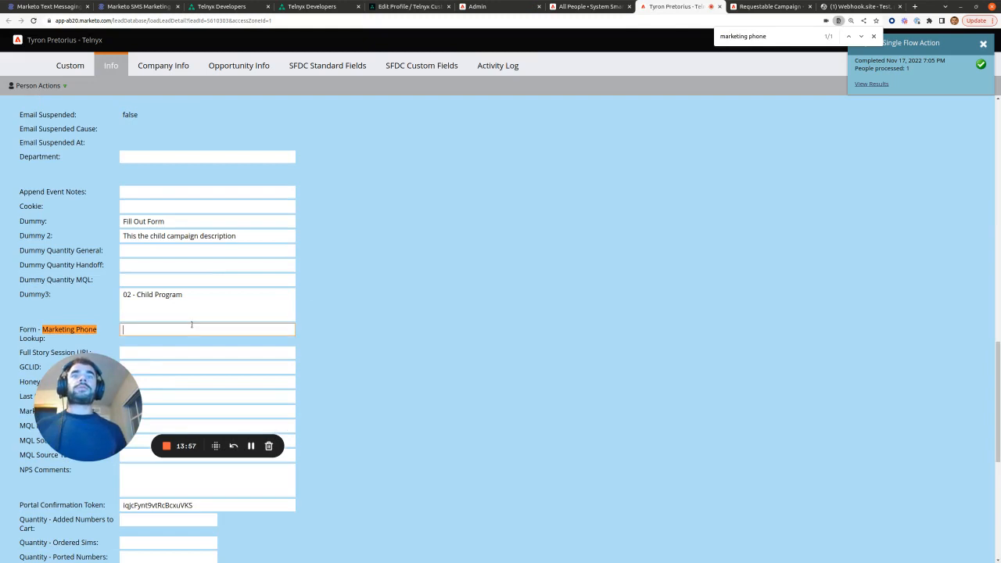
left_click(861, 36)
scroll(623, 219, "up", 1)
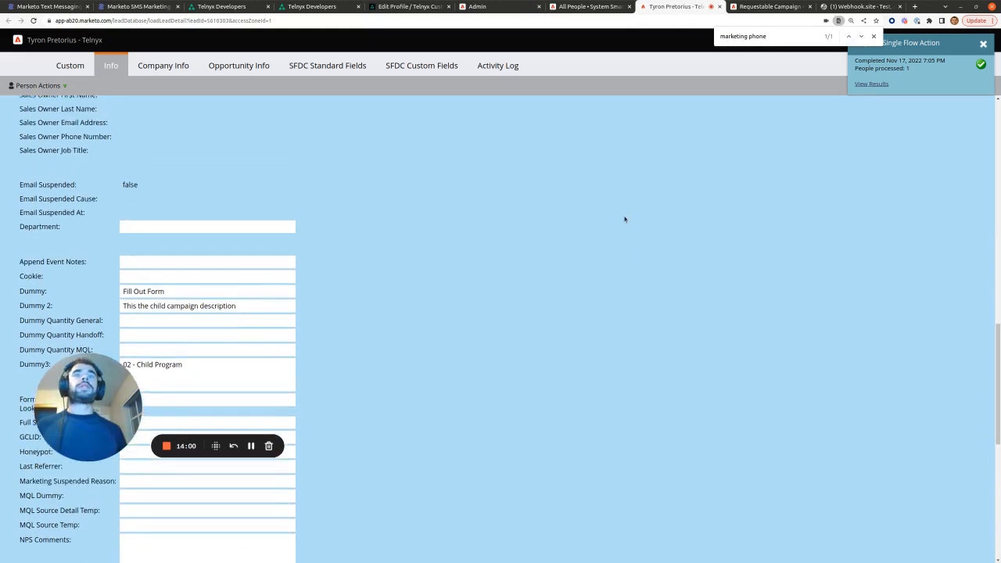
Step: Copy the lead's Form - Phone number into its empty Form - Marketing Phone field
left_click(444, 66)
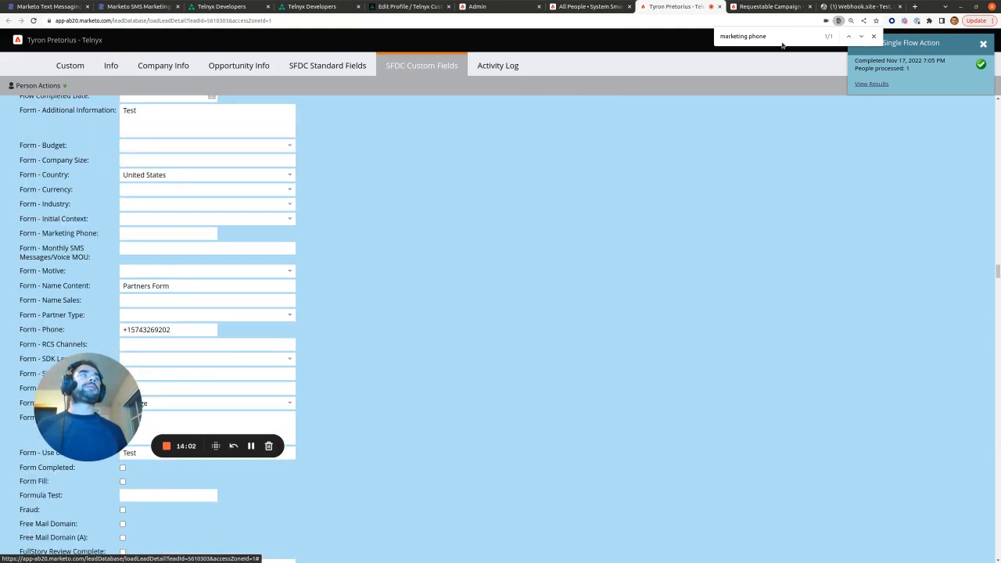
left_click(782, 37)
key("Return")
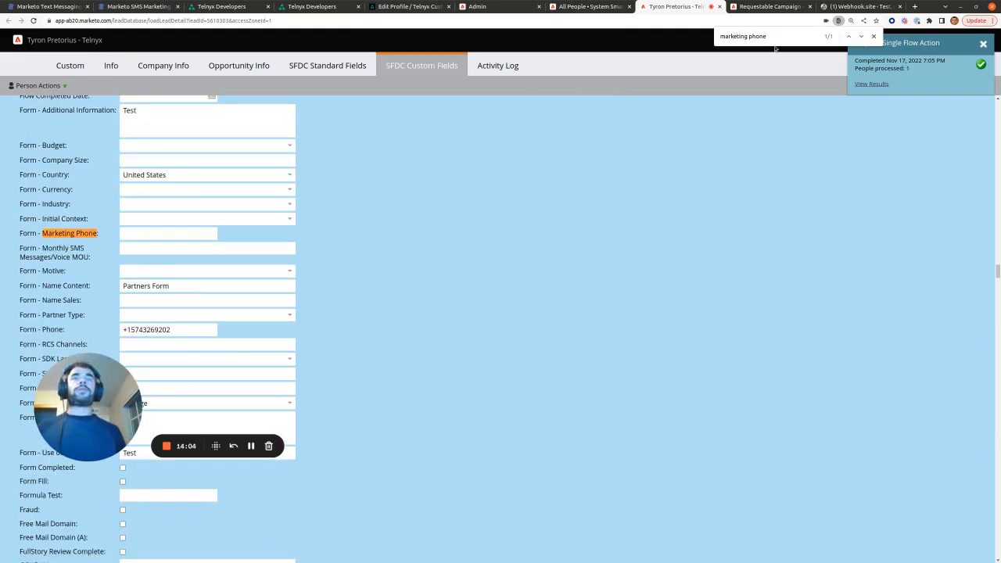
triple_click(160, 327)
key("ctrl+c")
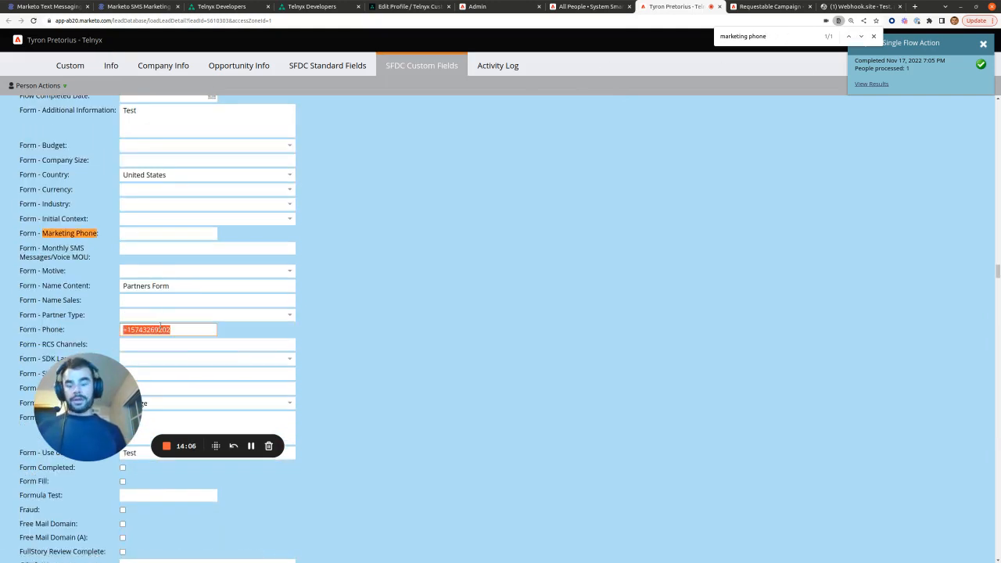
left_click(151, 235)
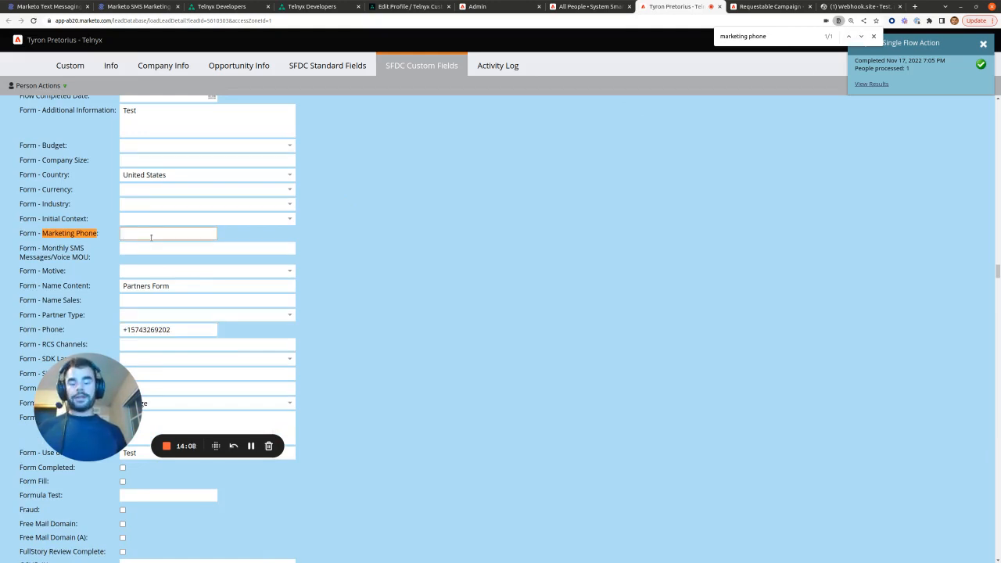
key("ctrl+v")
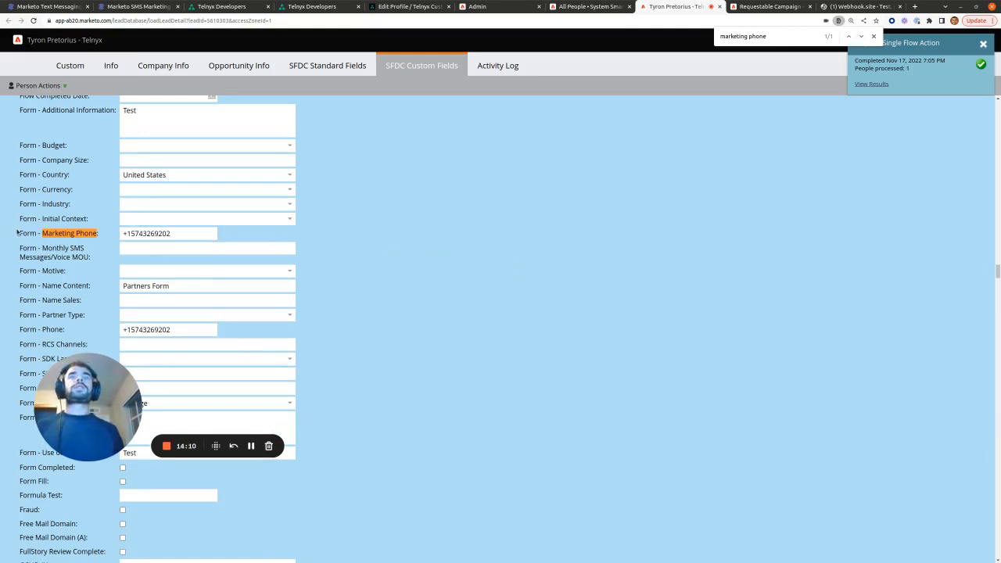
left_click_drag(16, 232, 78, 235)
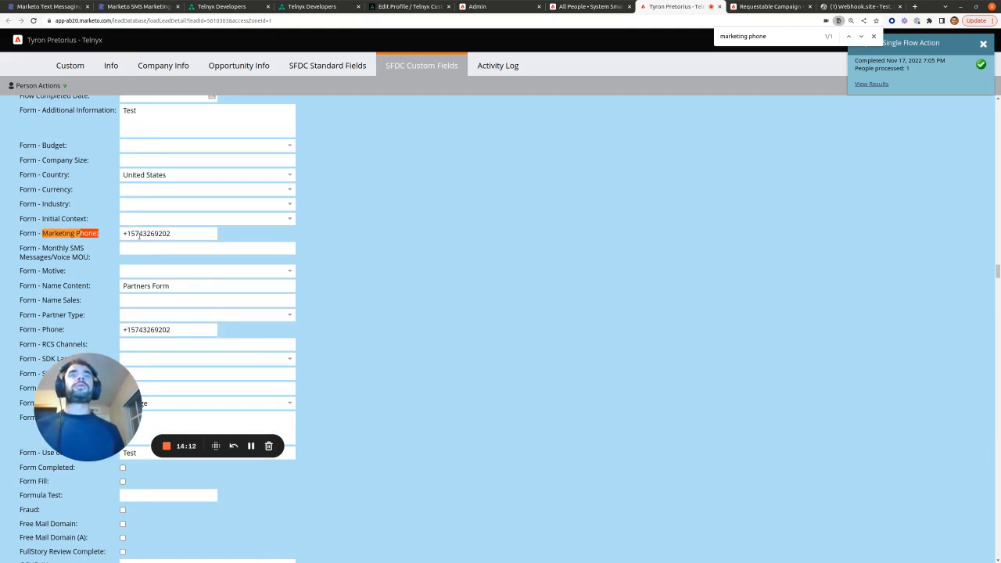
left_click(500, 6)
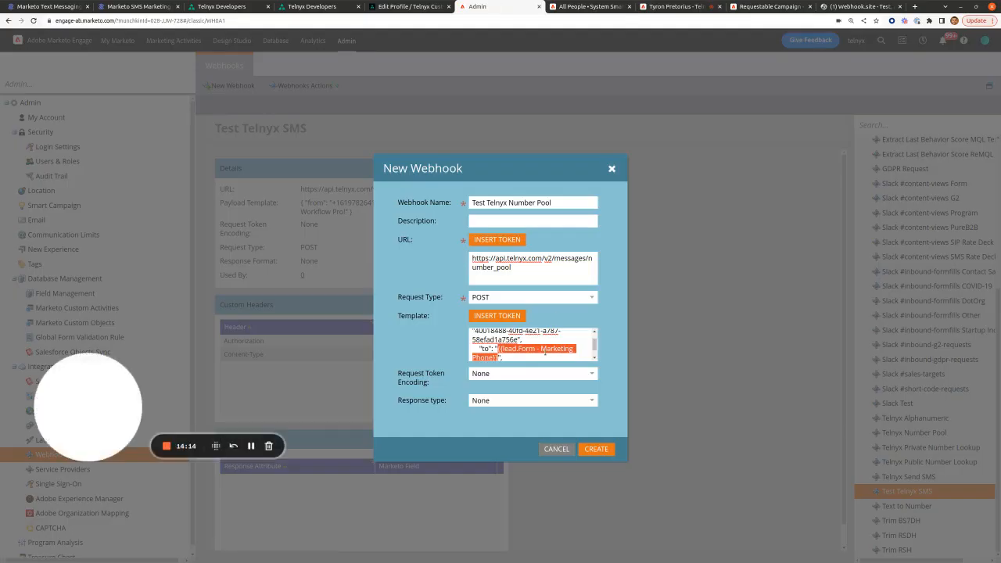
Step: Create the Test Telnyx Number Pool webhook from the New Webhook dialog
left_click(545, 348)
scroll(517, 353, "down", 2)
scroll(508, 350, "up", 2)
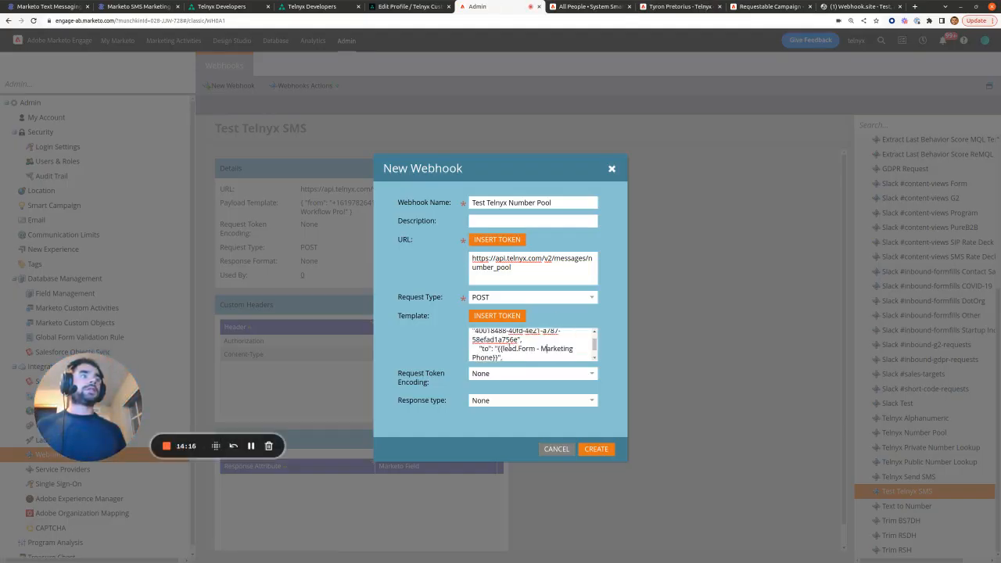
scroll(534, 349, "down", 2)
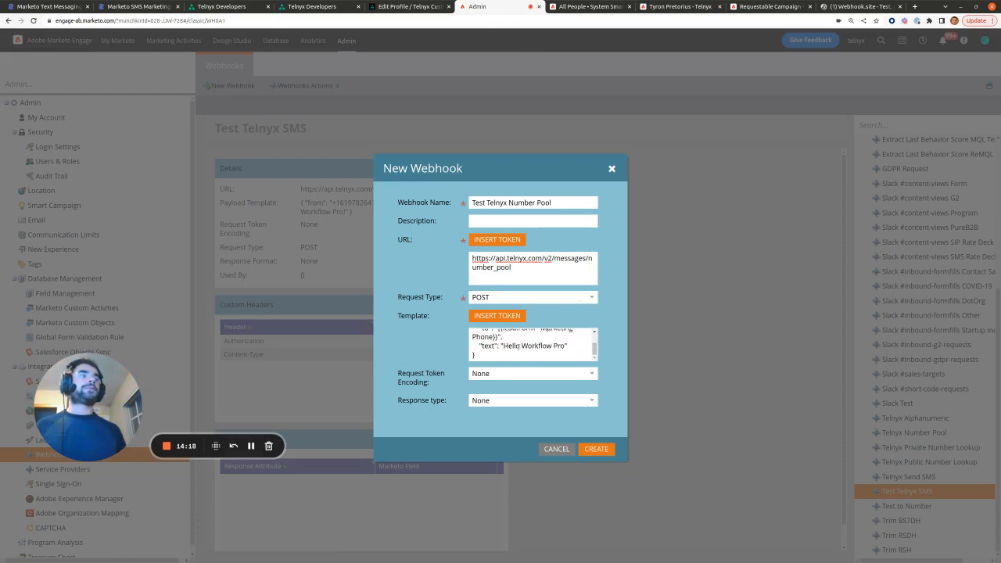
left_click(608, 451)
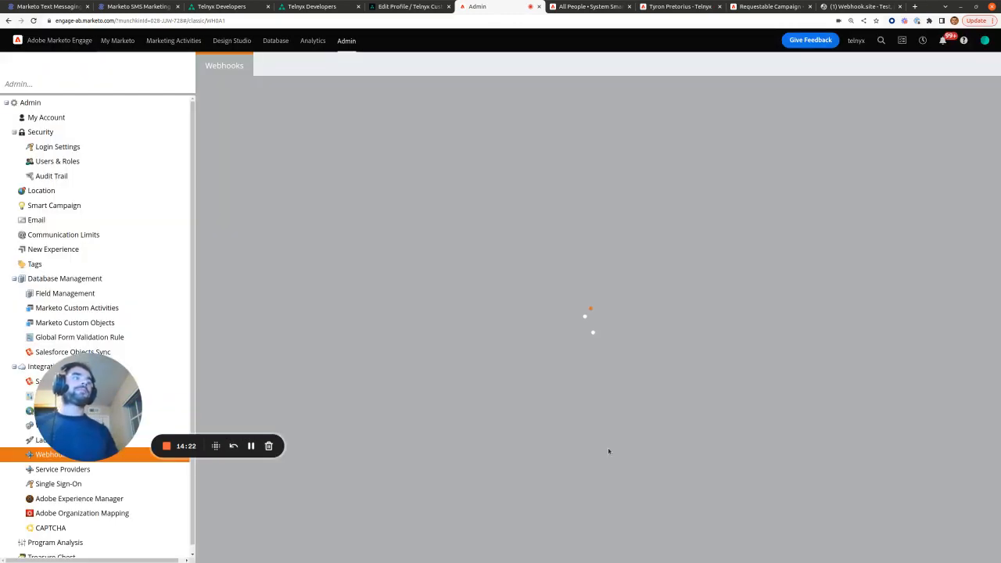
Step: Select Test Telnyx Number Pool in the webhooks list
scroll(780, 344, "down", 1)
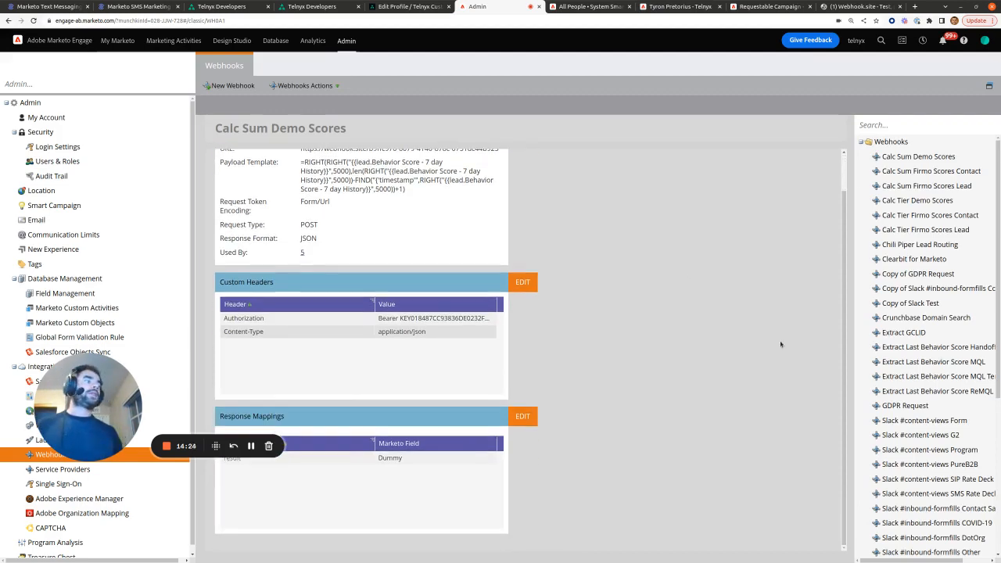
scroll(967, 461, "down", 5)
scroll(967, 461, "down", 1)
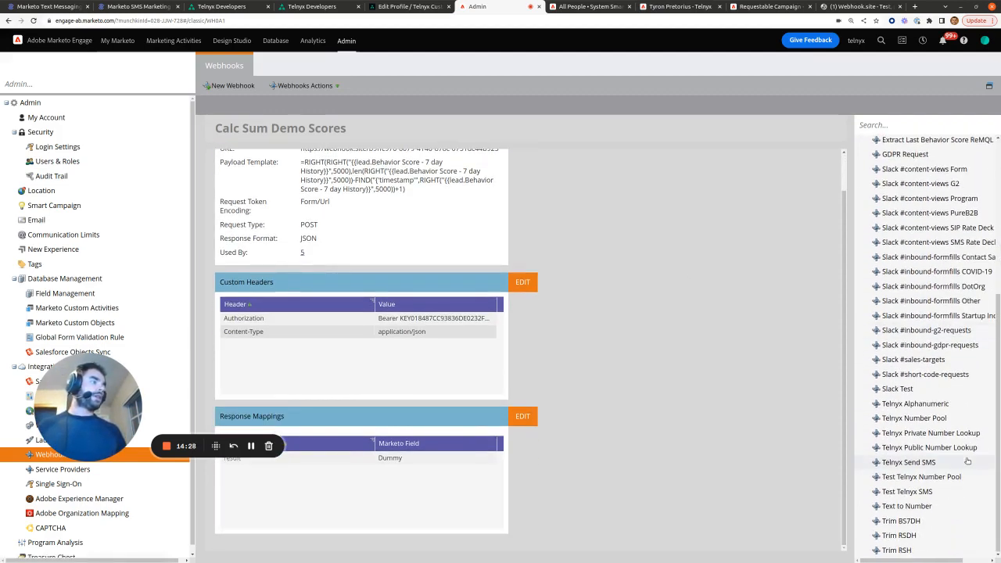
left_click(953, 478)
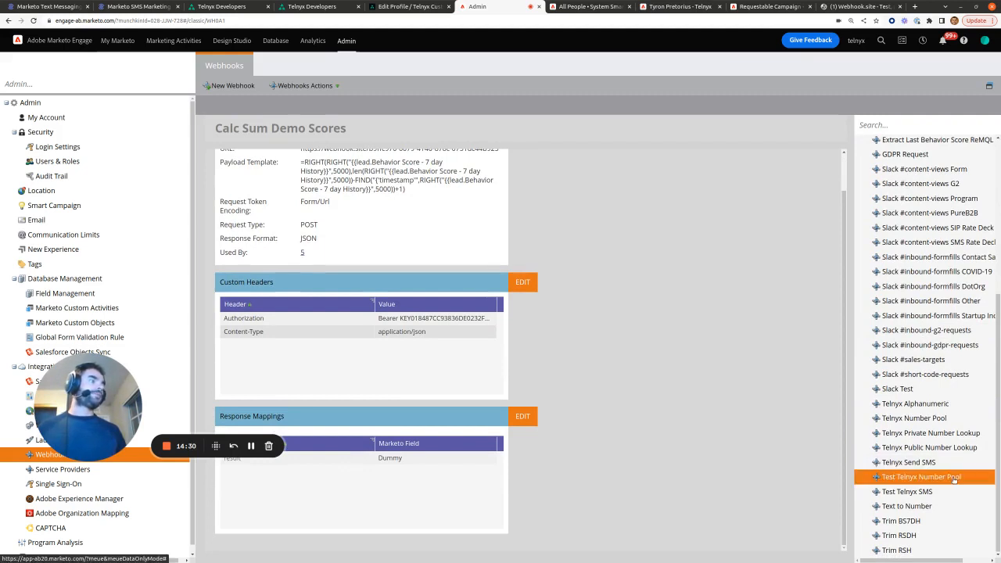
Step: Add two custom header rows named Content-Type and Authorization
left_click(523, 314)
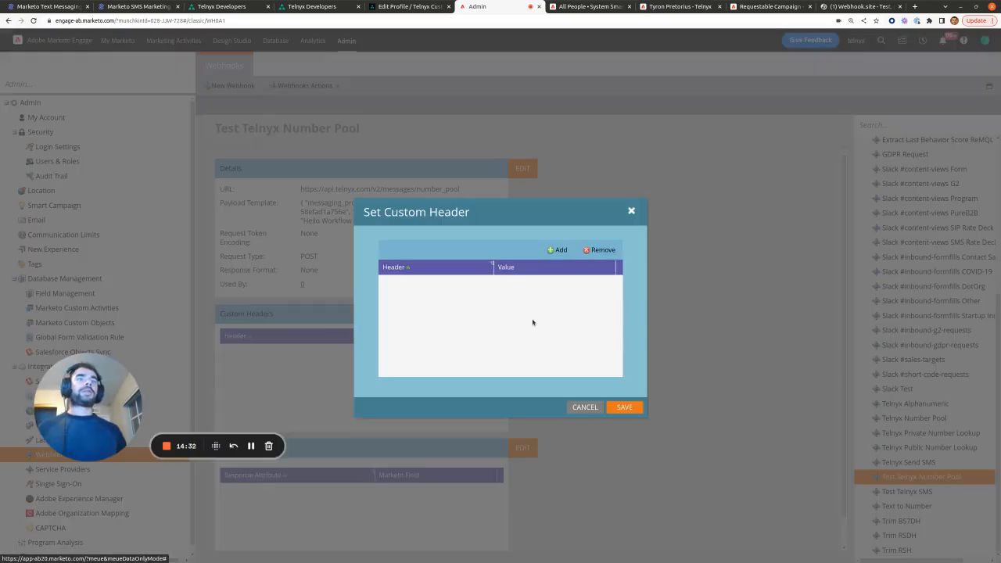
left_click(558, 250)
left_click(435, 283)
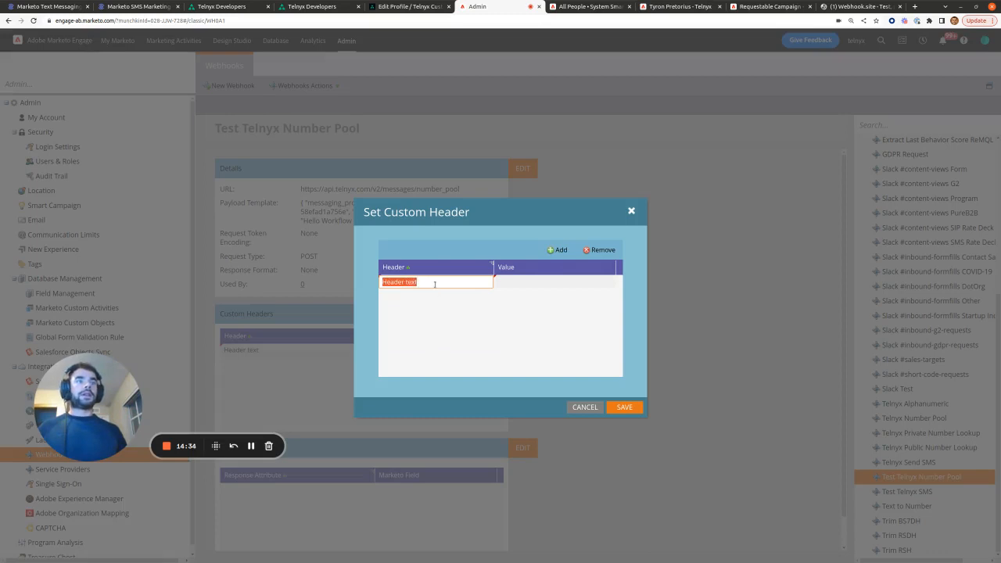
type("Content")
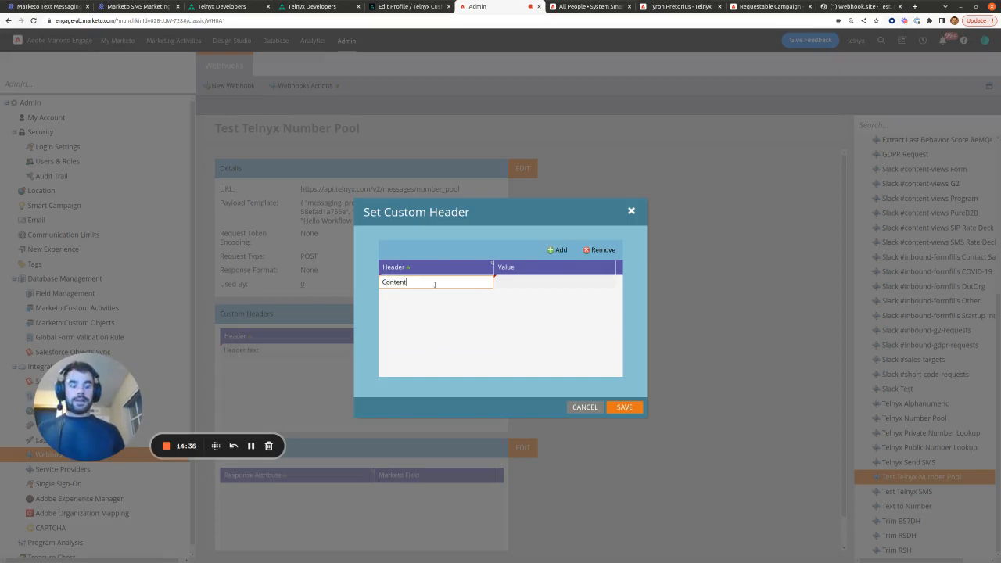
type("-Type")
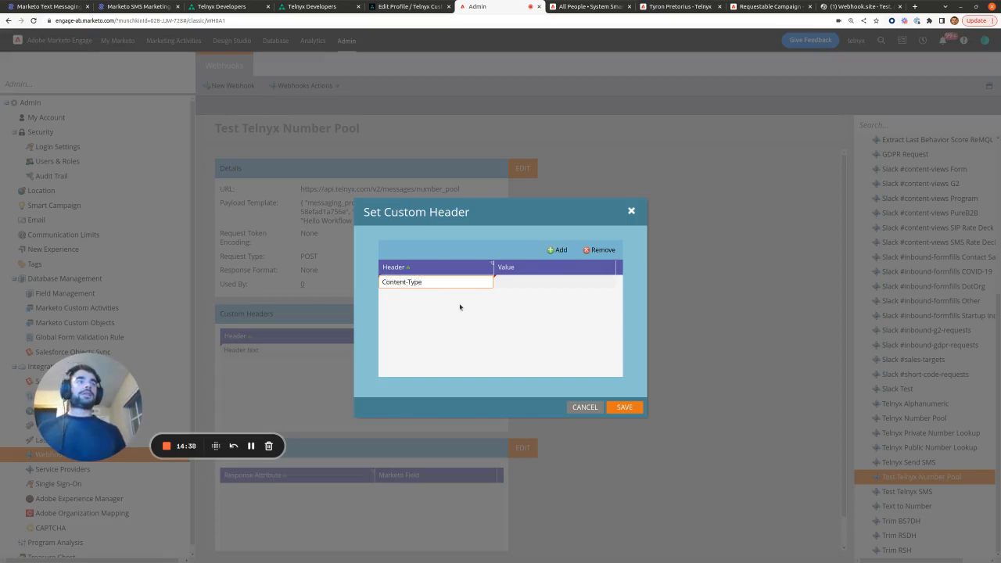
left_click(558, 250)
left_click(427, 282)
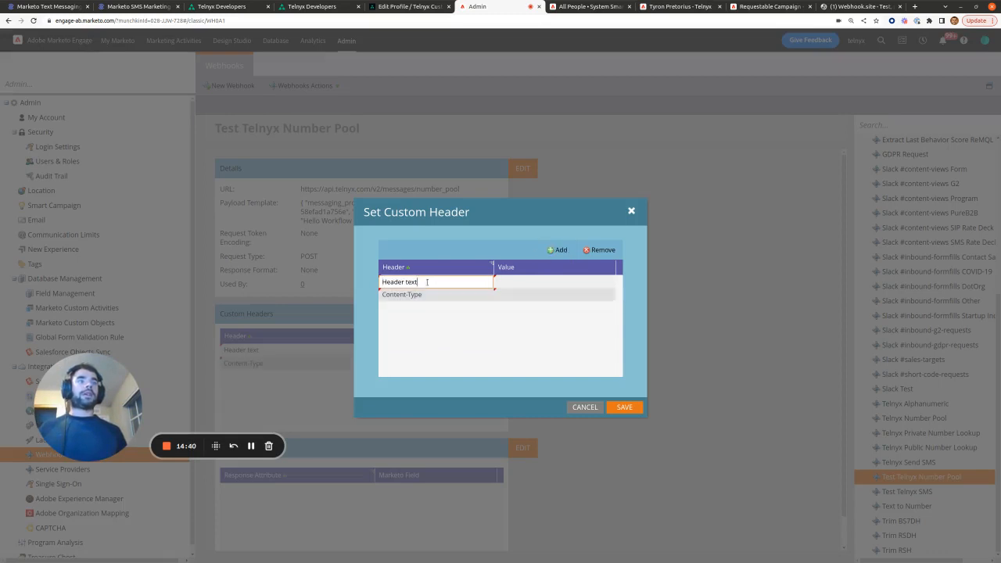
type("A")
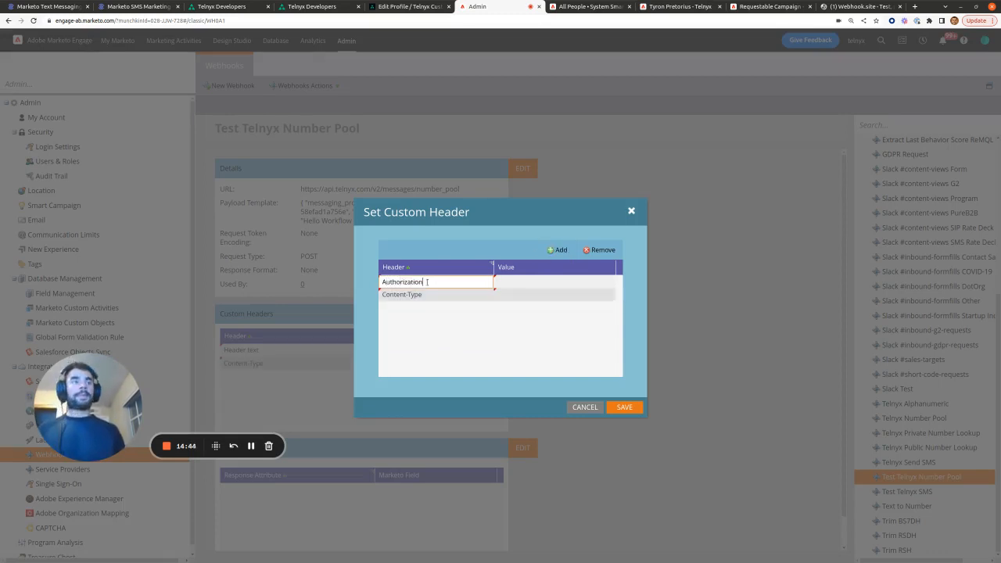
type("uthorization")
left_click(476, 362)
Step: Set the Authorization header to 'Bearer' followed by the newest Telnyx API key
left_click(411, 7)
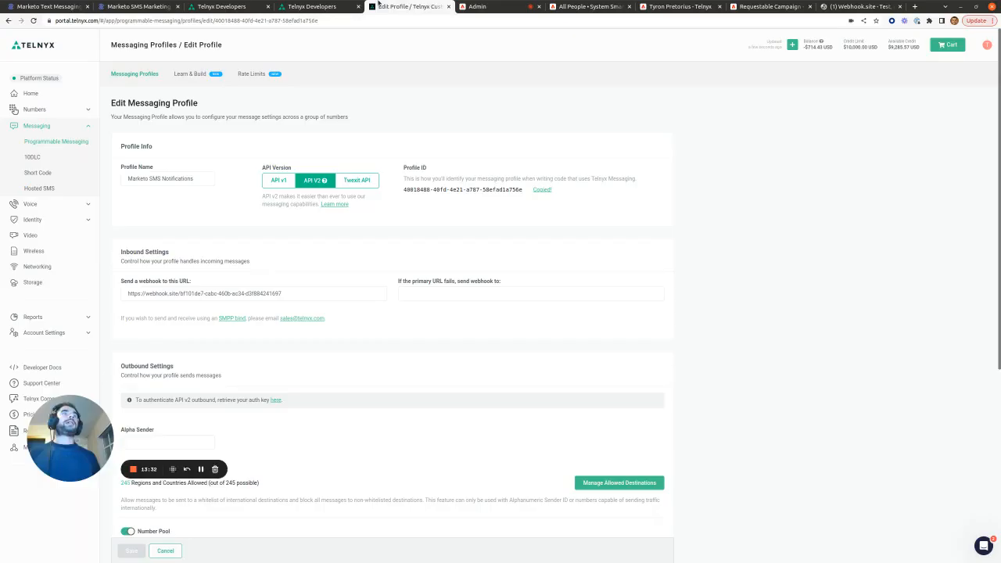
left_click(83, 331)
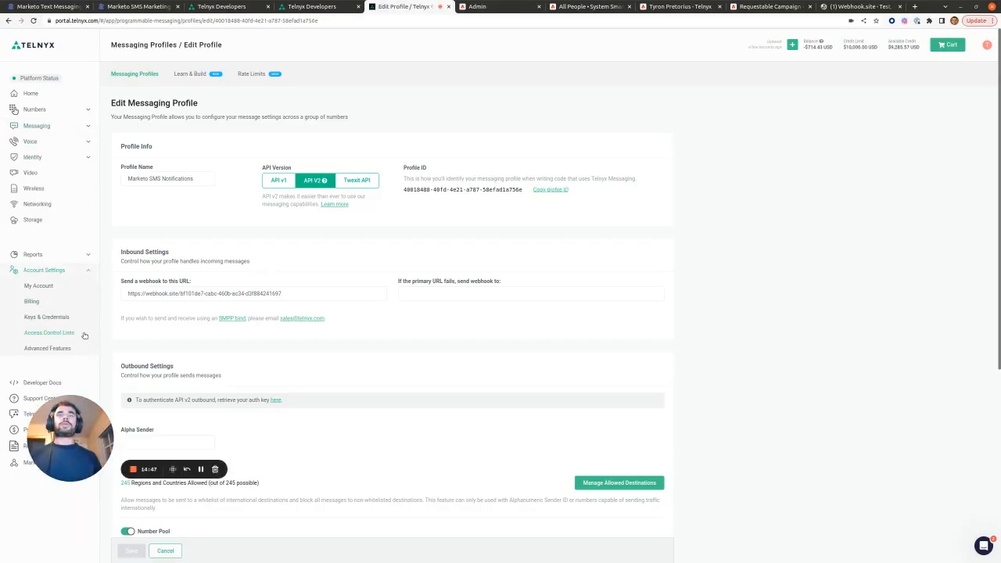
left_click(45, 319)
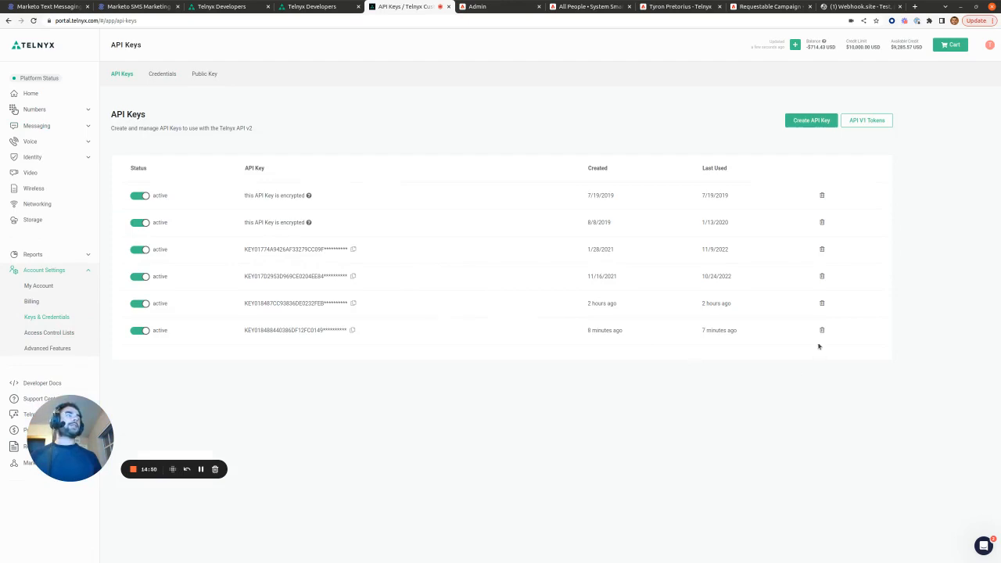
left_click(352, 330)
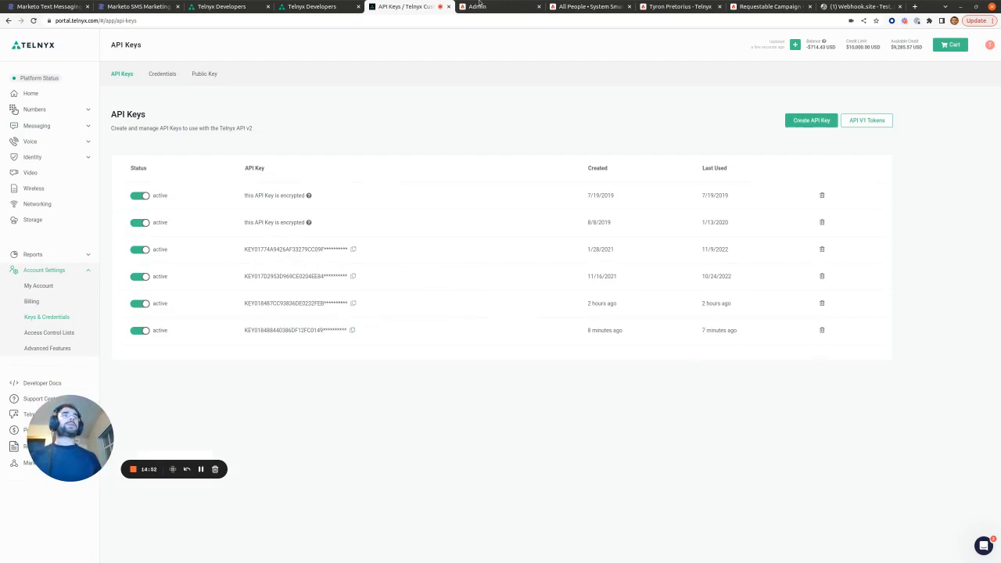
key("ctrl+Tab")
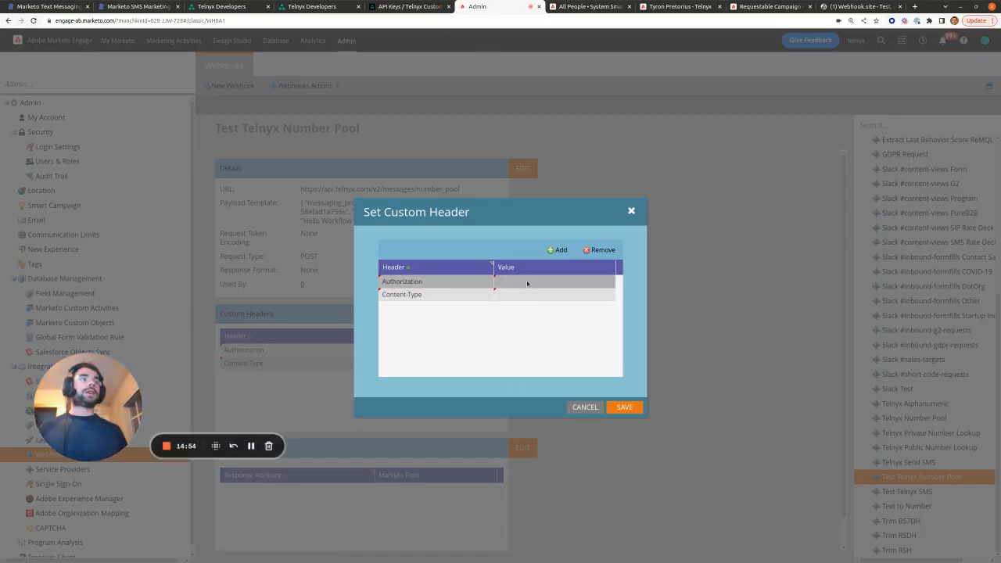
left_click(526, 281)
type("Beare")
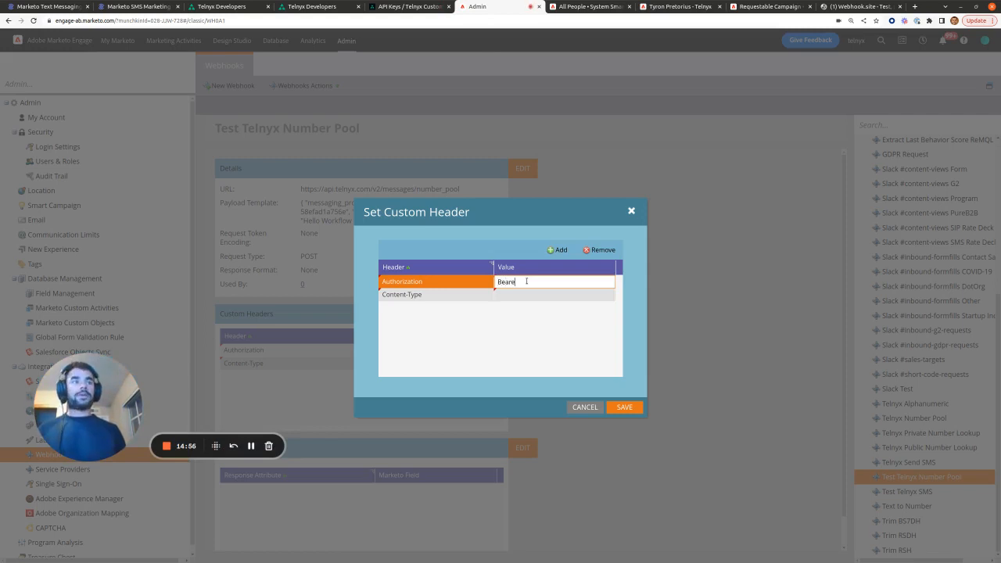
type("r")
key("ctrl+v")
left_click(494, 356)
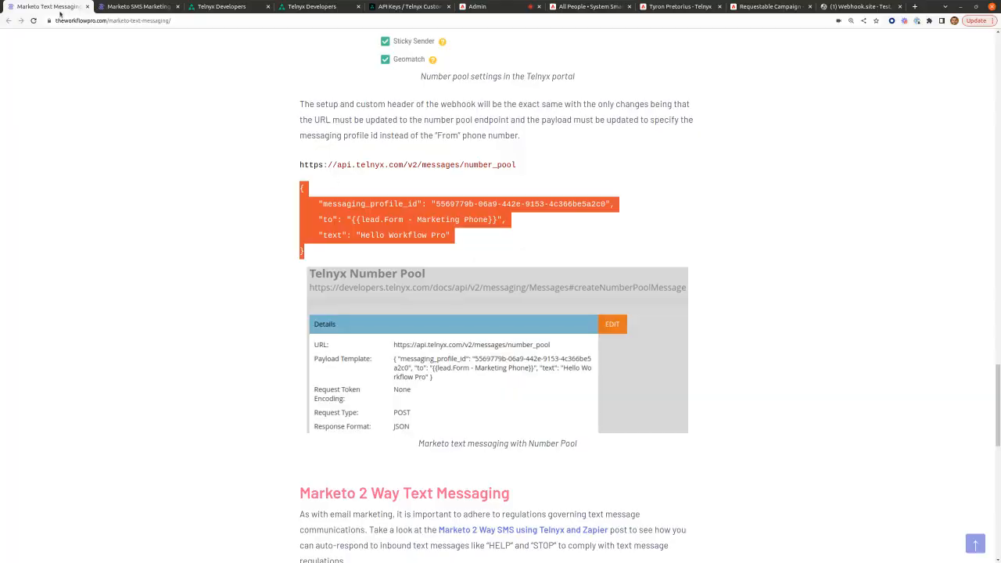
Step: Set the Content-Type header to application/json and save the custom headers
left_click(47, 6)
scroll(518, 260, "up", 10)
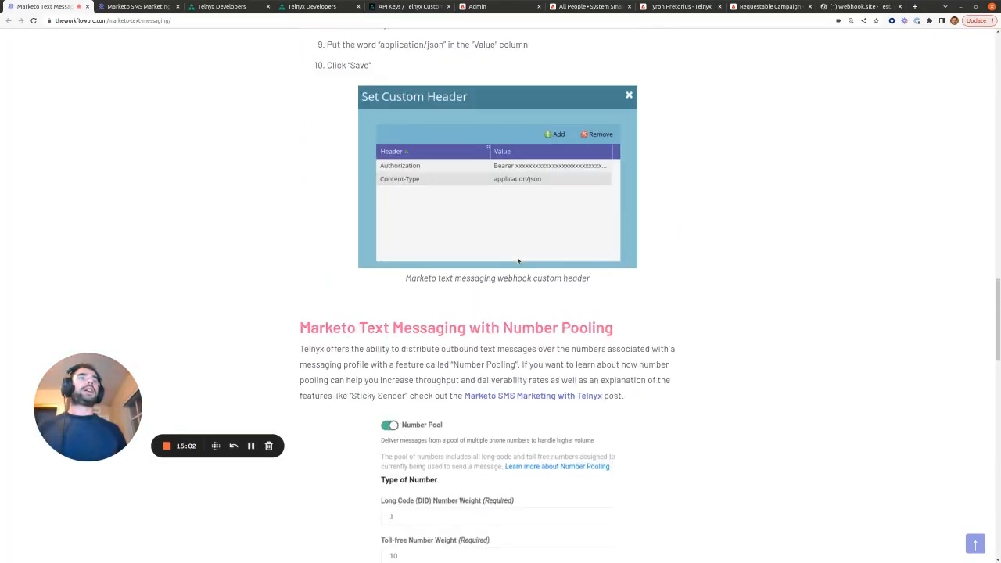
scroll(462, 321, "down", 3)
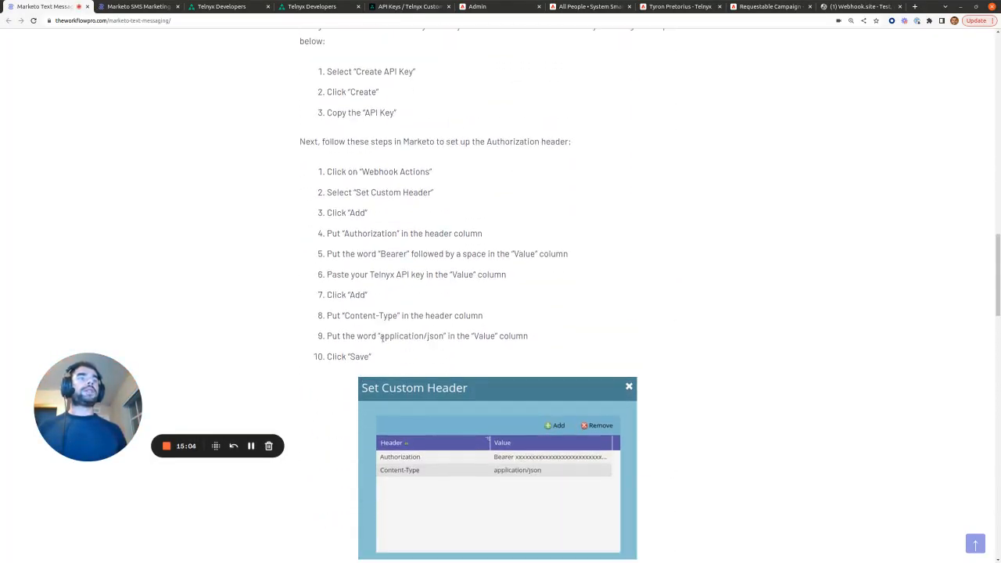
left_click_drag(381, 337, 444, 336)
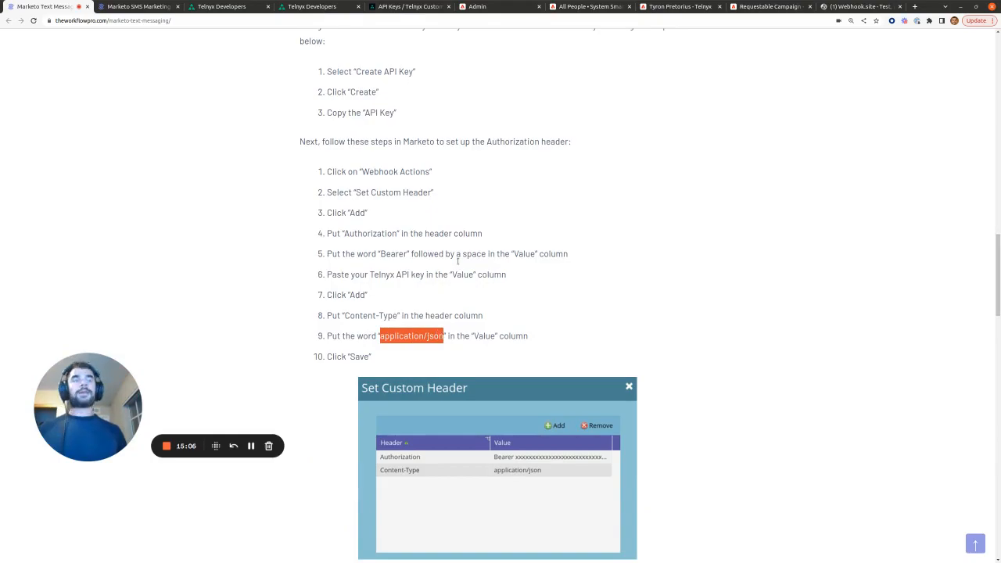
left_click(477, 7)
left_click(530, 294)
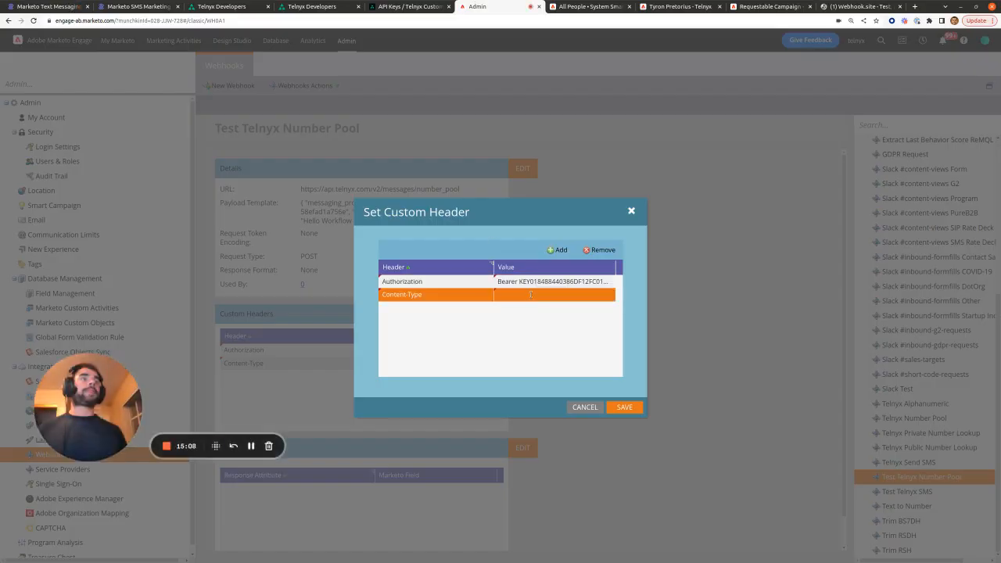
left_click(530, 295)
key("ctrl+v")
left_click(582, 352)
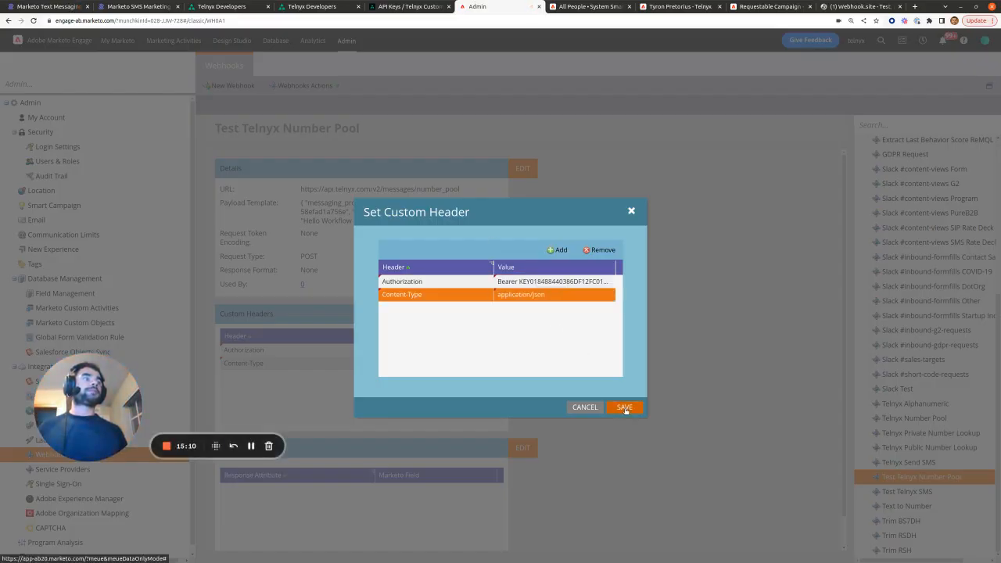
left_click(624, 407)
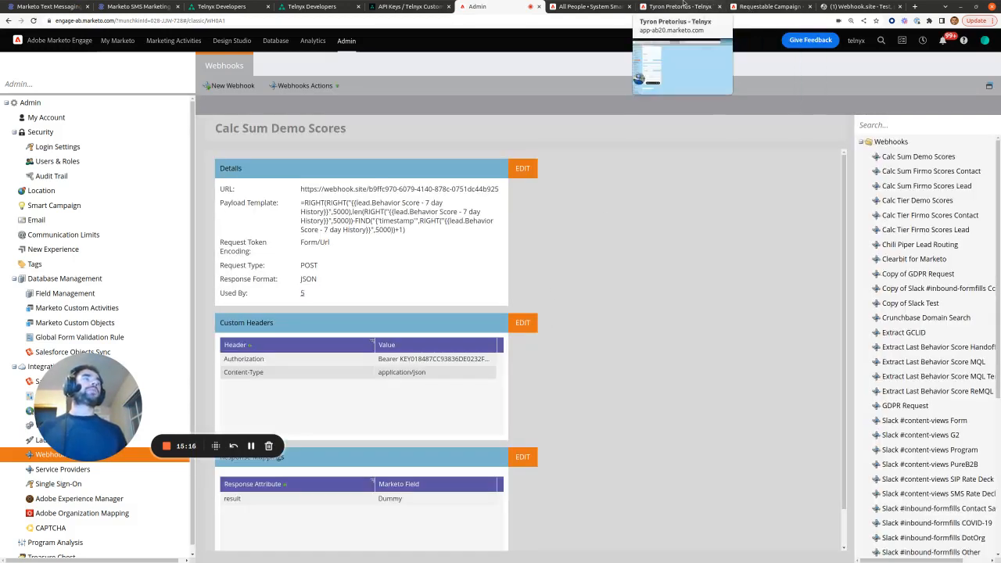
Step: Point the requestable campaign's webhook flow step to Test Telnyx Number Pool
left_click(684, 6)
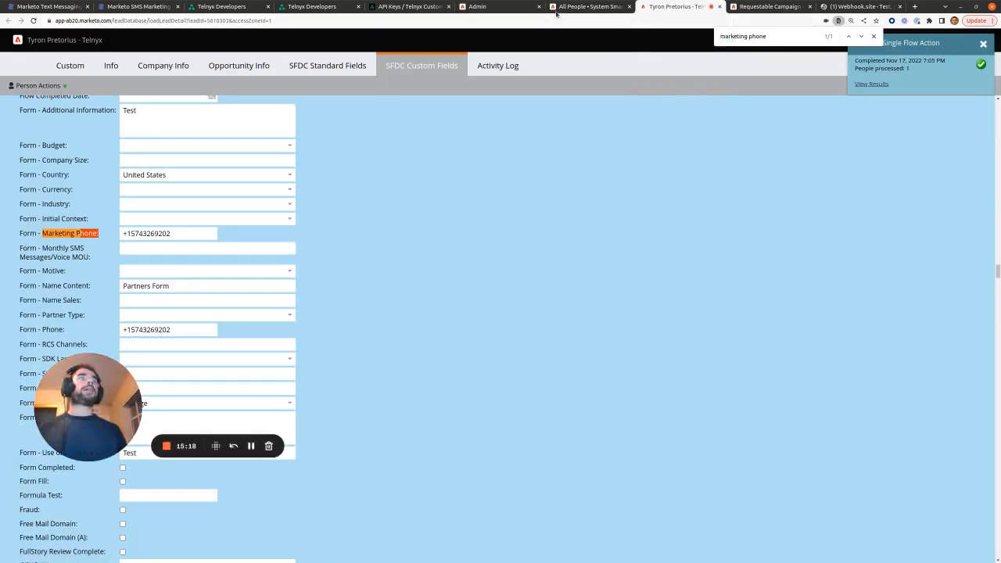
left_click(766, 6)
left_click(303, 165)
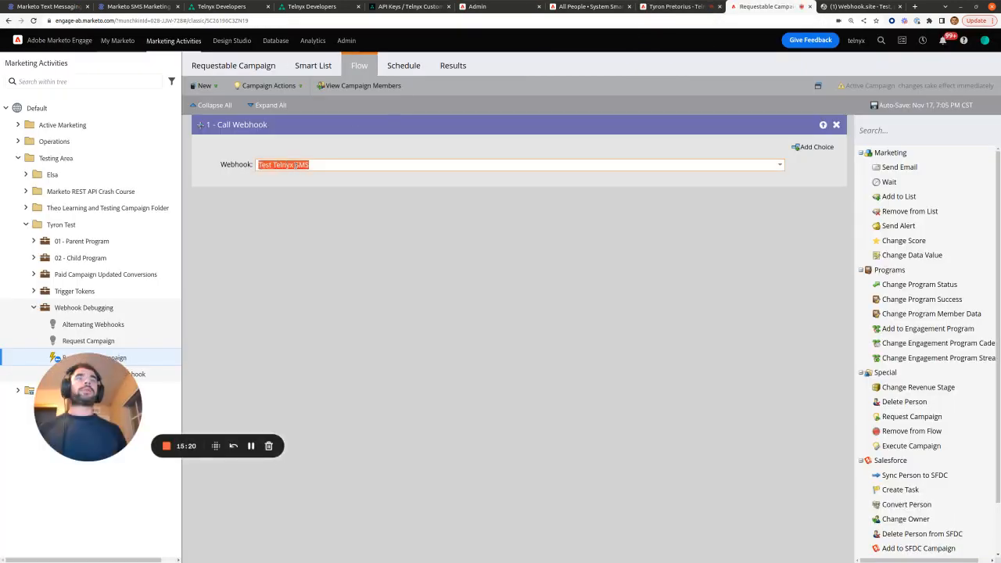
type("te")
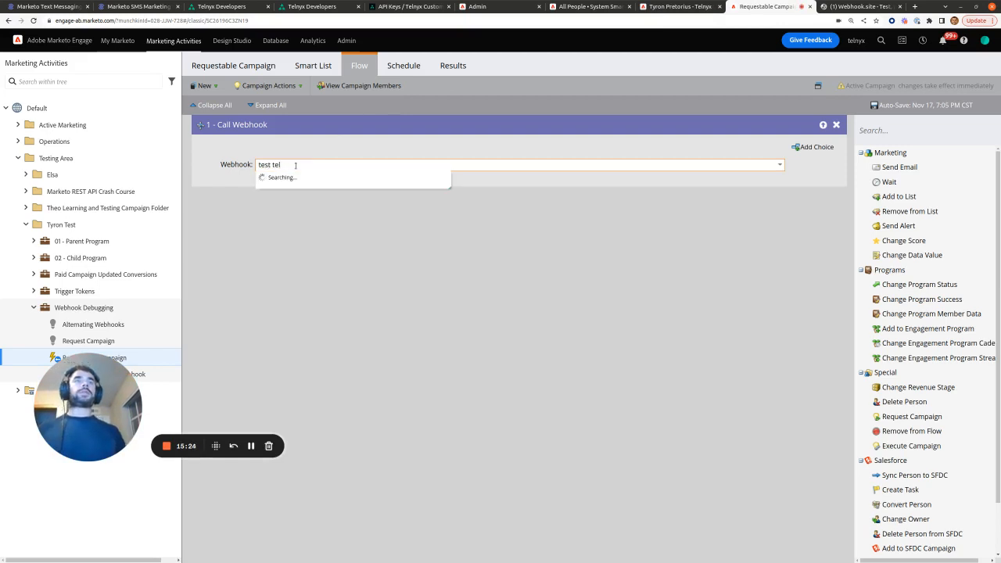
type("st tel")
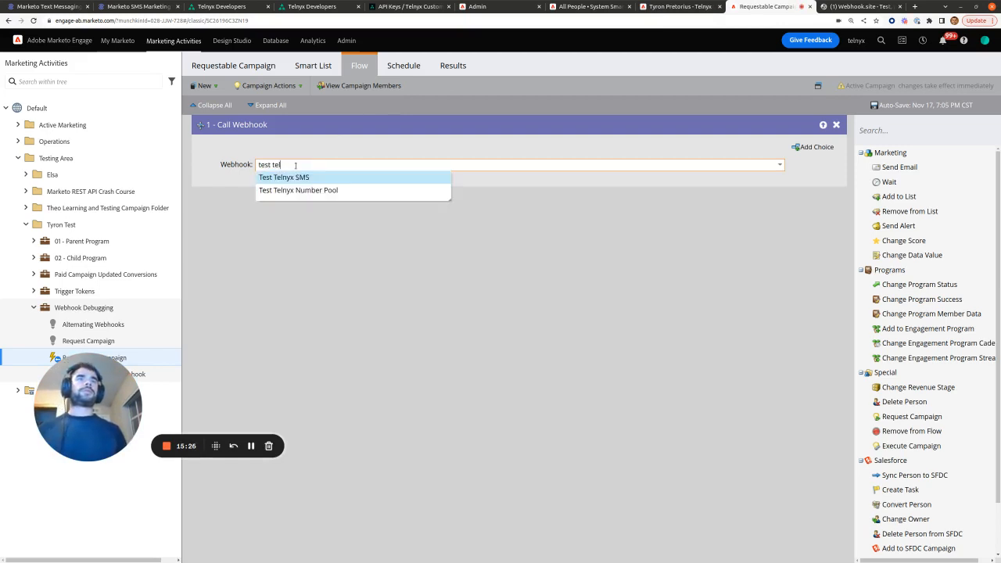
left_click(299, 191)
left_click(395, 228)
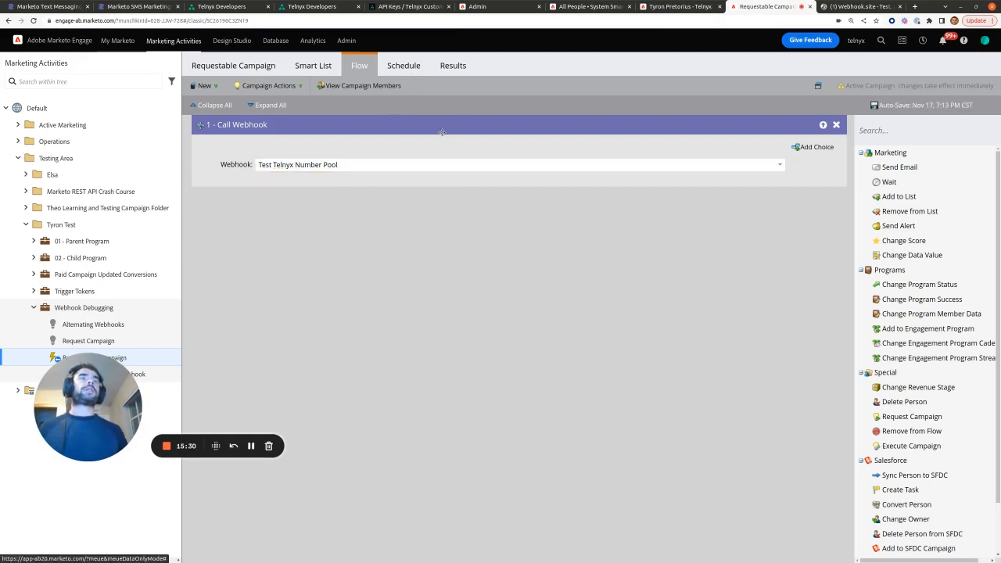
Step: Request Webhook Debugging.Requestable Campaign for the test person and run it now
left_click(671, 5)
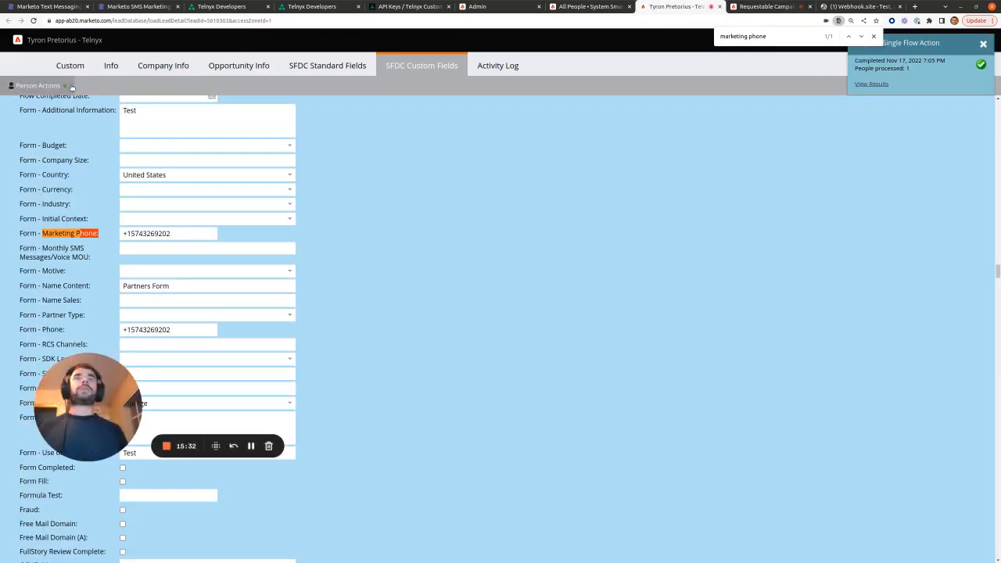
left_click(47, 85)
mouse_move(47, 130)
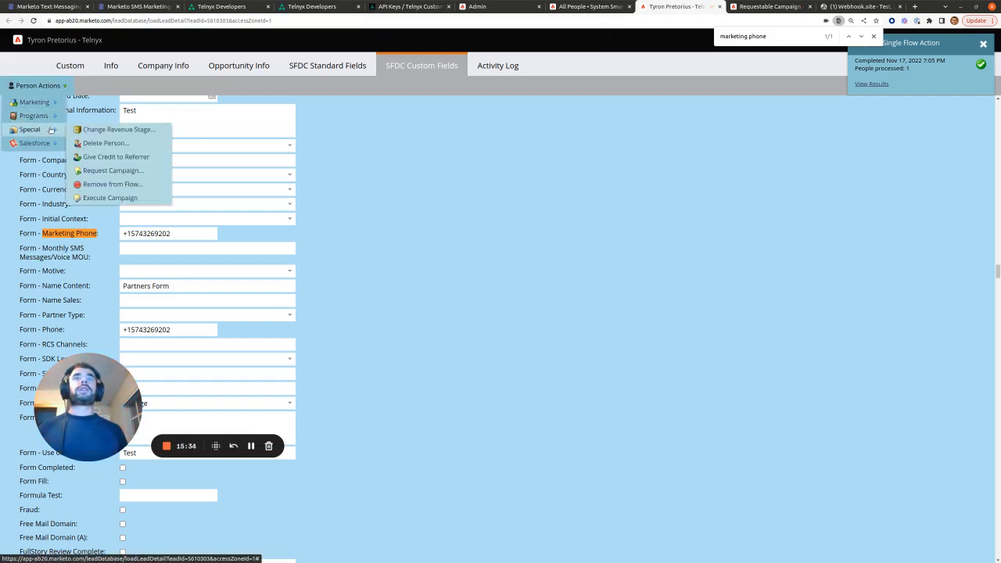
left_click(144, 172)
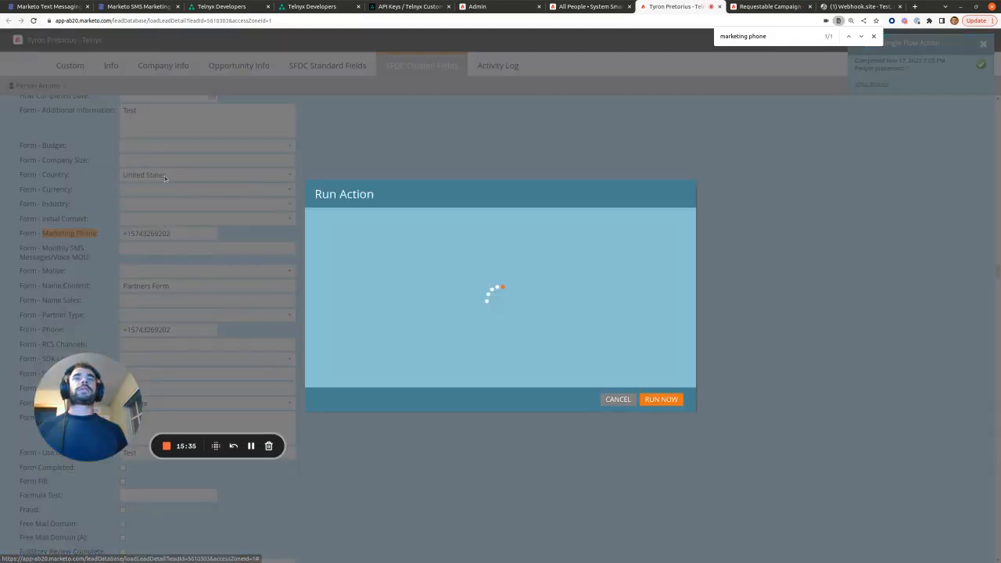
left_click(530, 301)
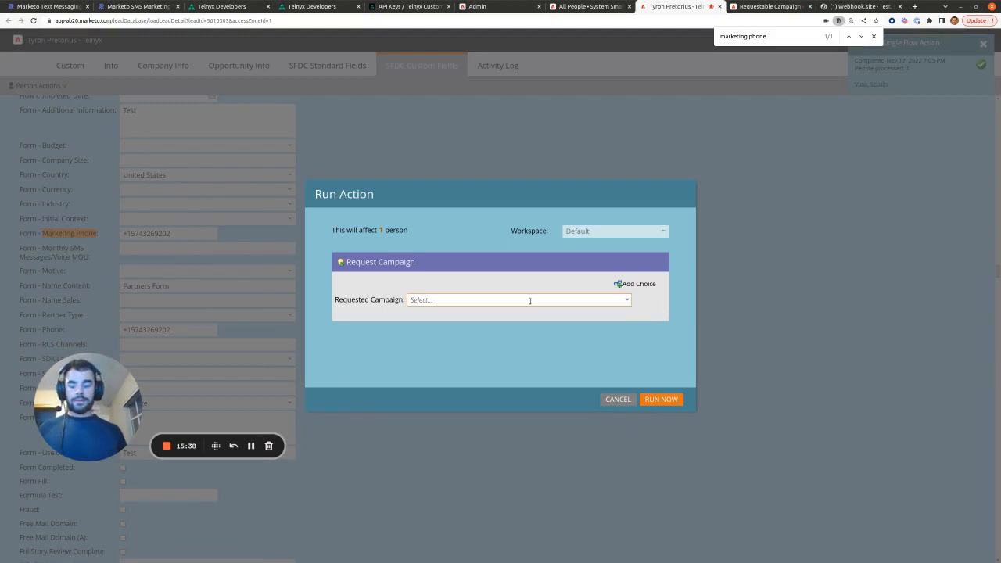
type("webhook")
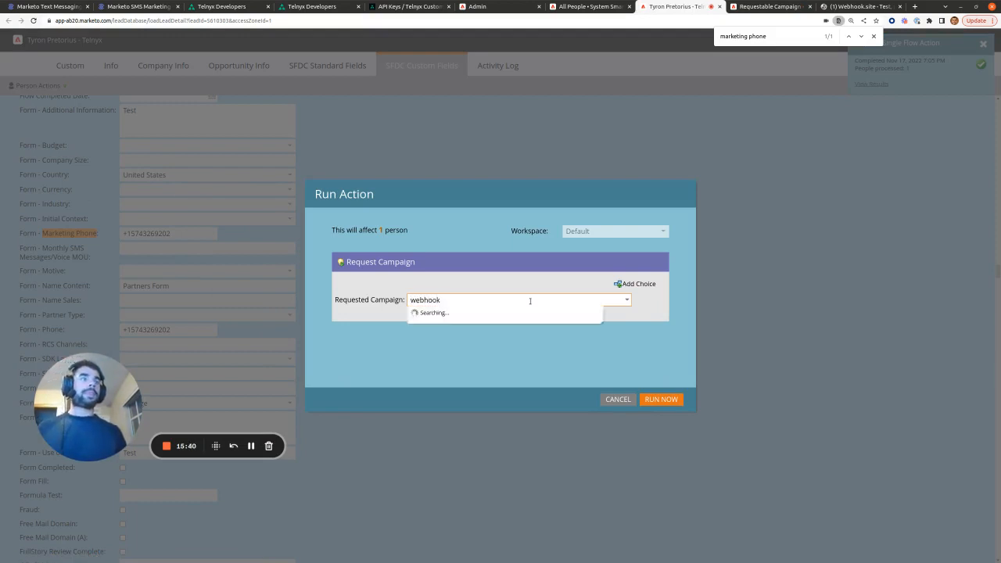
left_click(522, 311)
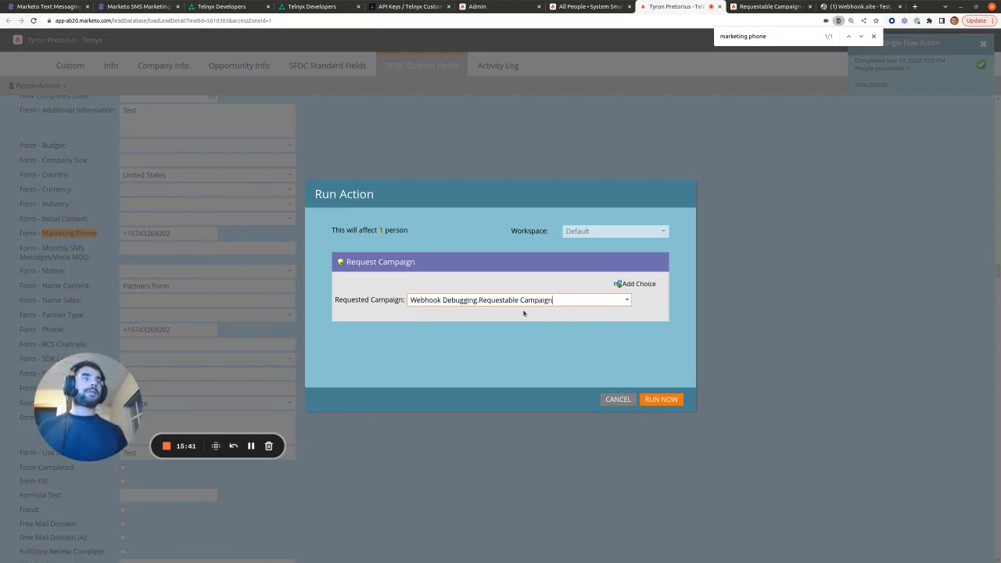
left_click(660, 400)
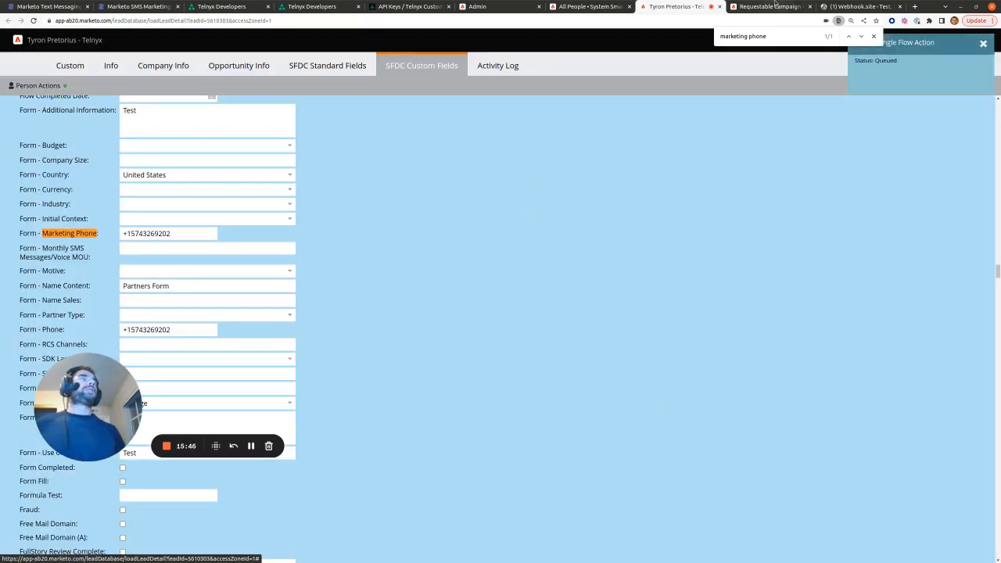
left_click(852, 7)
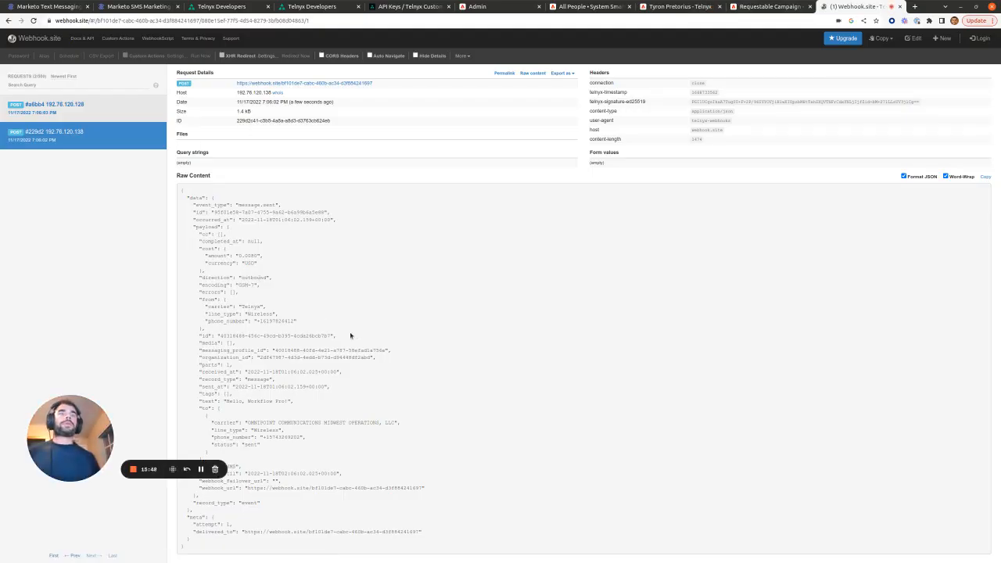
Step: Check that the Marketo SMS Notifications profile's inbound webhook URL is the Webhook.site address
left_click(405, 6)
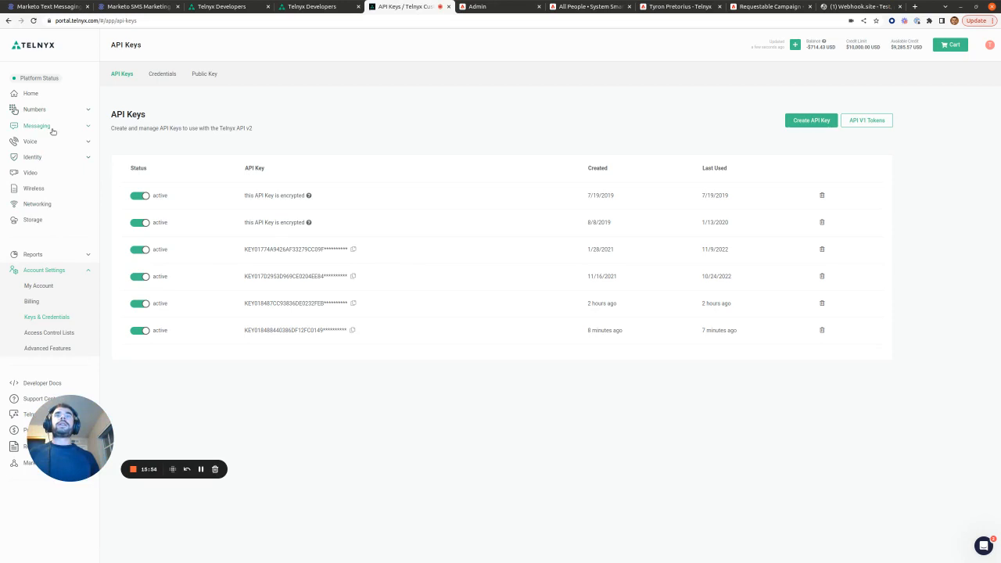
left_click(53, 128)
left_click(55, 141)
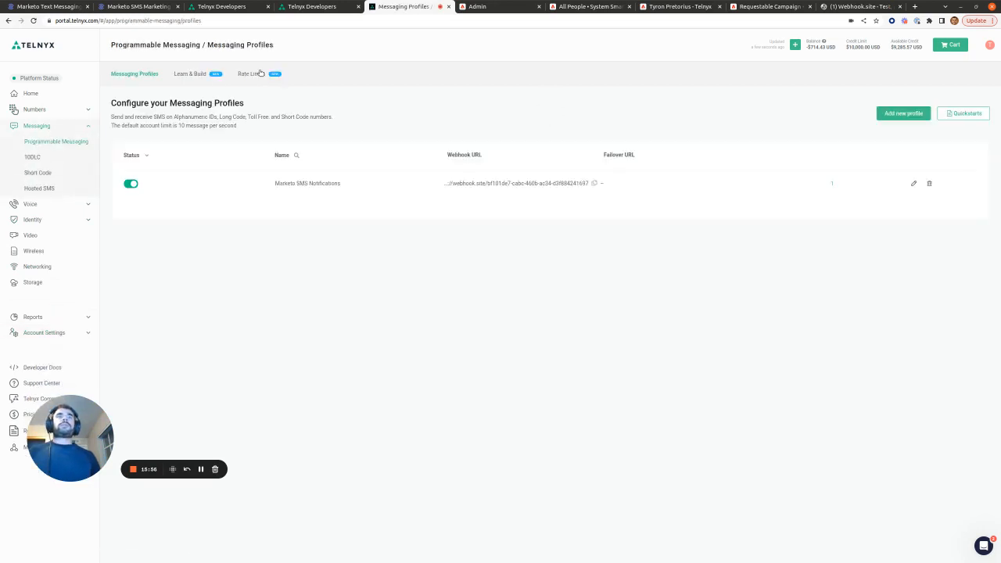
left_click(284, 183)
left_click(134, 293)
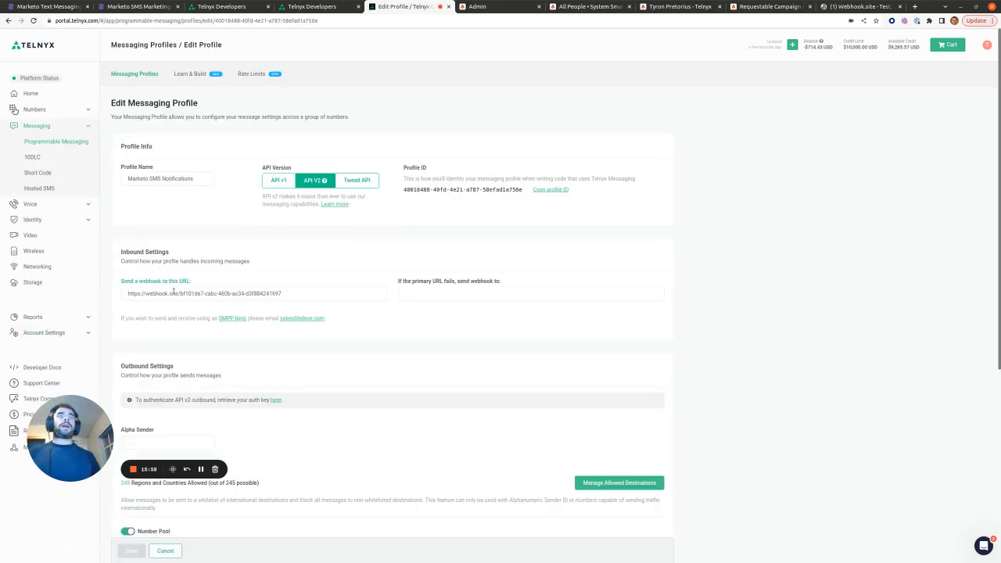
double_click(156, 293)
triple_click(158, 294)
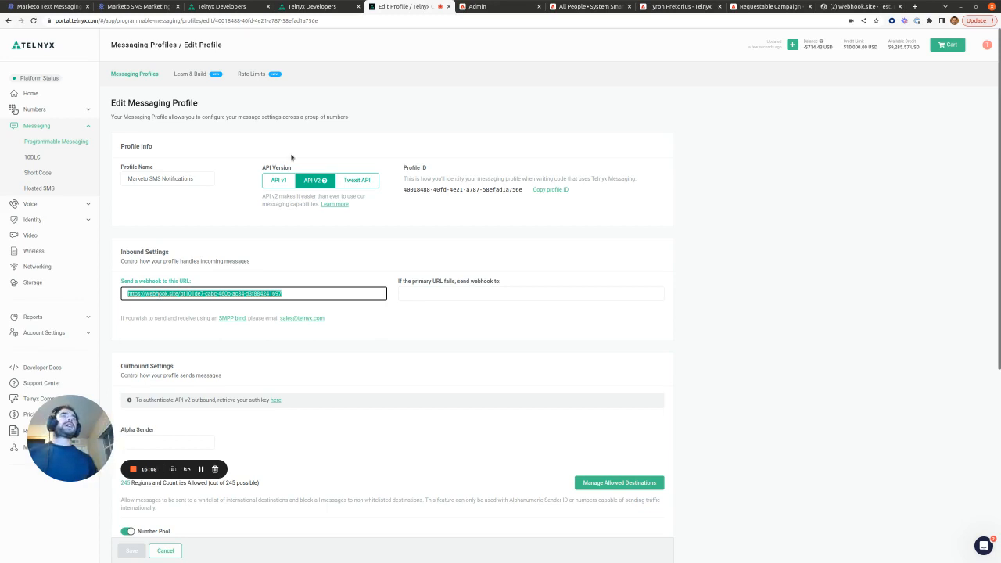
left_click(853, 7)
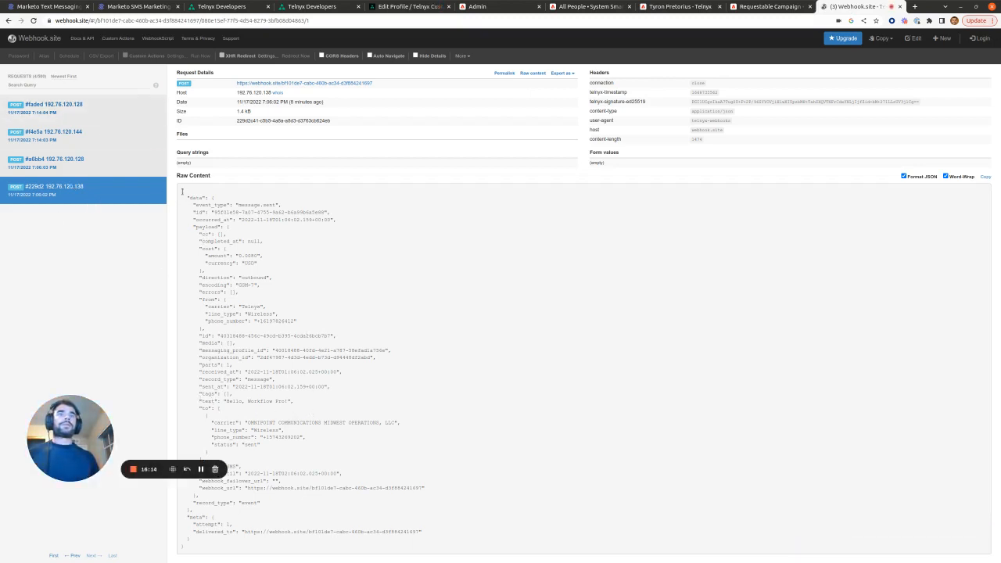
Step: Inspect the current request's raw JSON, noting the message text 'Hello, Workflow Pro!' and the recipient number
left_click_drag(182, 191, 343, 541)
left_click(325, 417)
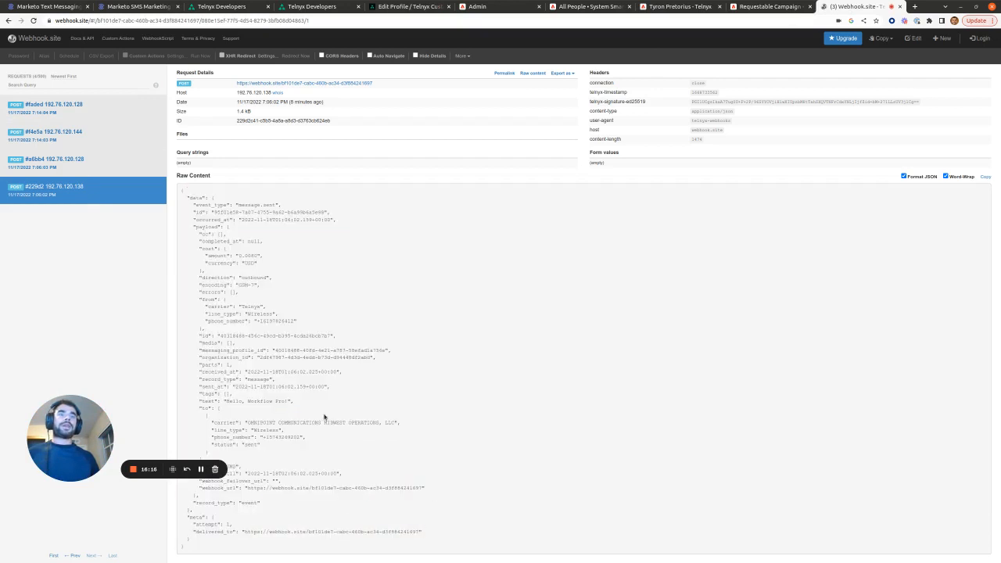
left_click_drag(224, 402, 294, 401)
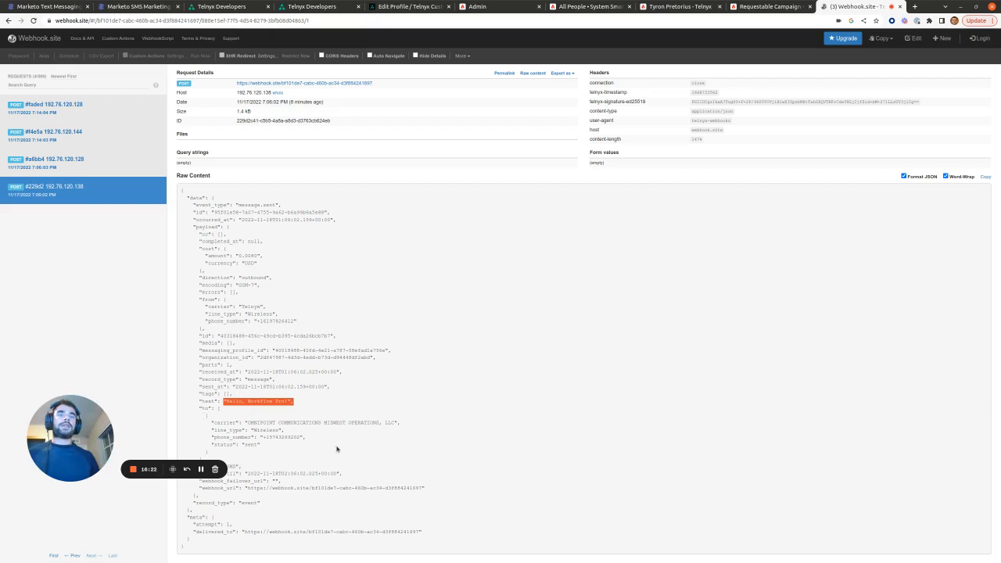
left_click_drag(307, 437, 418, 427)
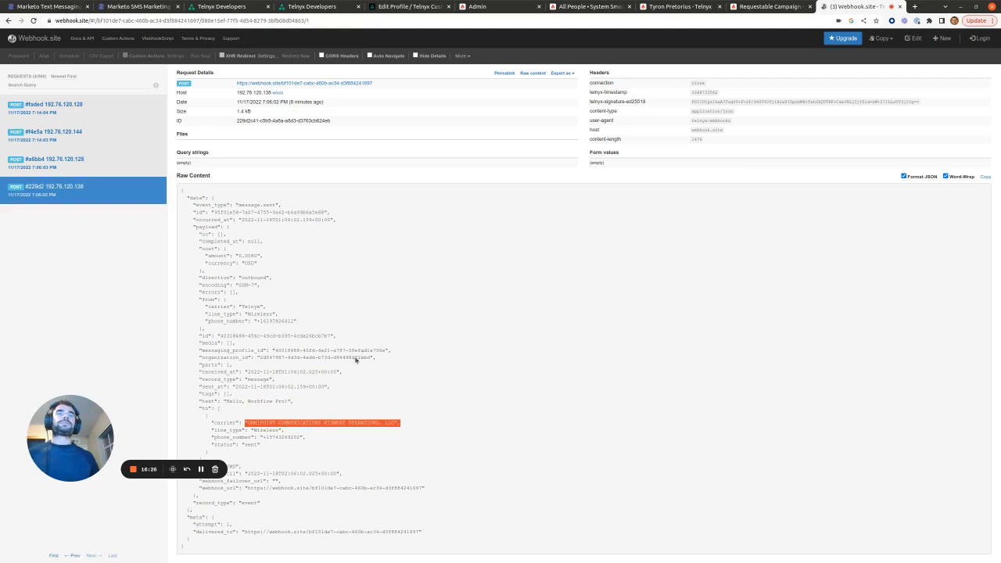
Step: Compare the #229d2 message.sent request's sent status with the #a6bb4 message.finalized delivered status
left_click(64, 163)
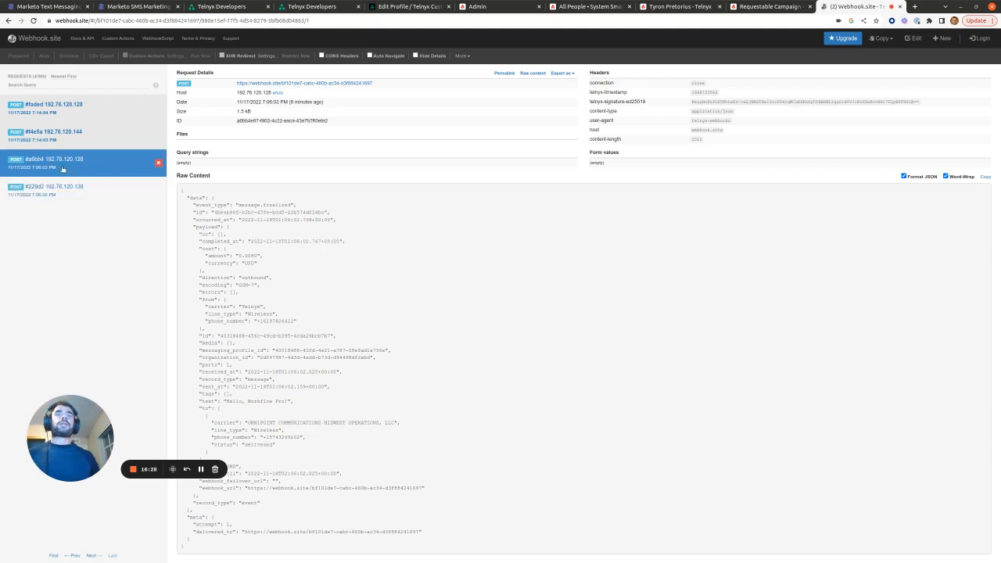
left_click(54, 188)
left_click_drag(76, 411, 52, 319)
left_click_drag(262, 445, 205, 446)
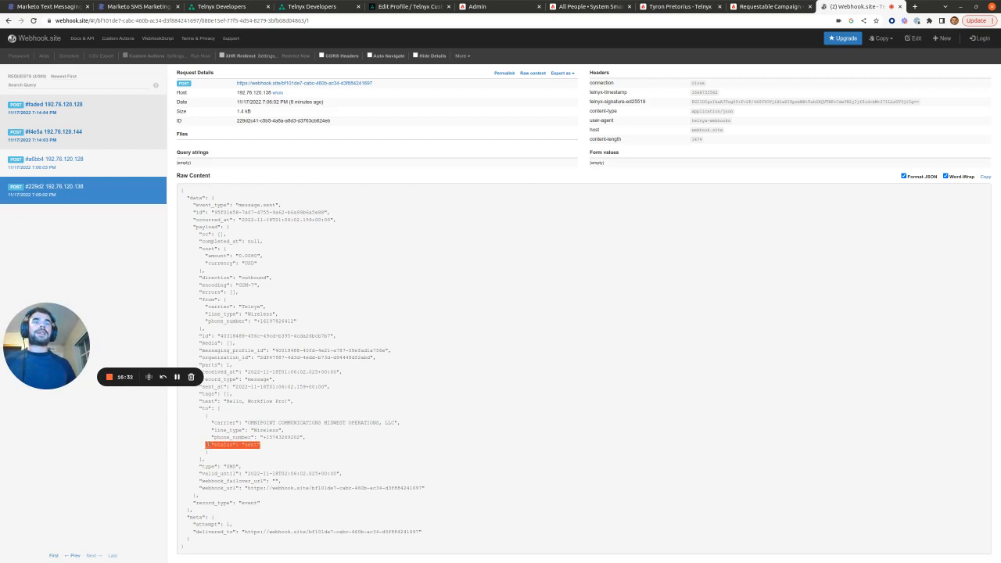
left_click(78, 164)
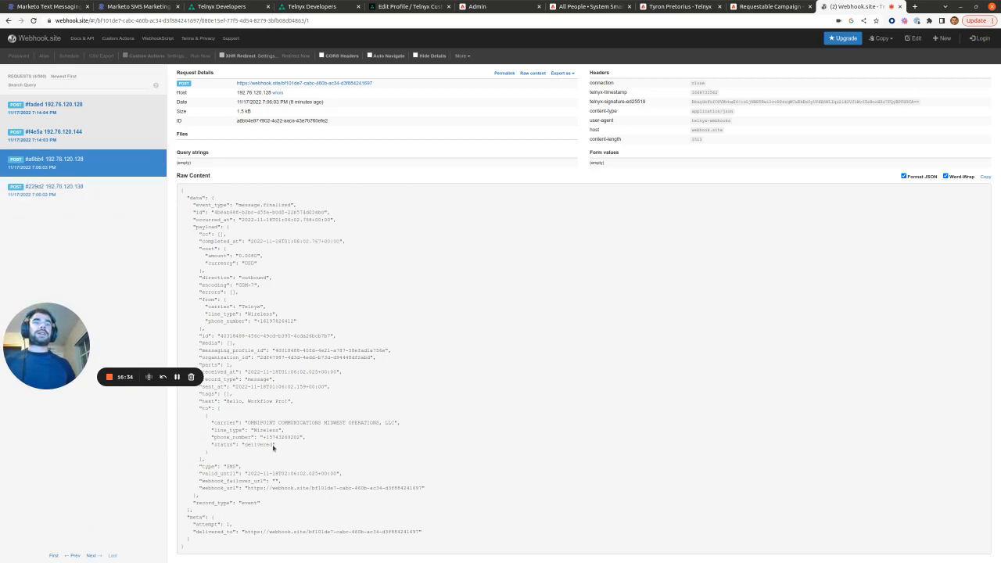
left_click_drag(273, 447, 210, 445)
Step: Confirm the newer #f4e5a request reads sent and the latest #faded request reads delivered
left_click(86, 134)
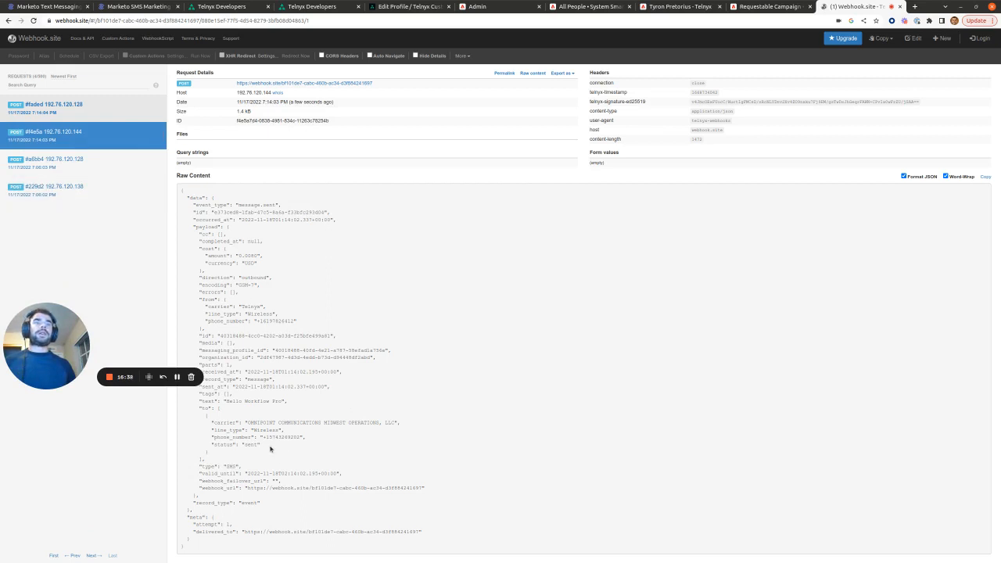
left_click_drag(261, 446, 210, 444)
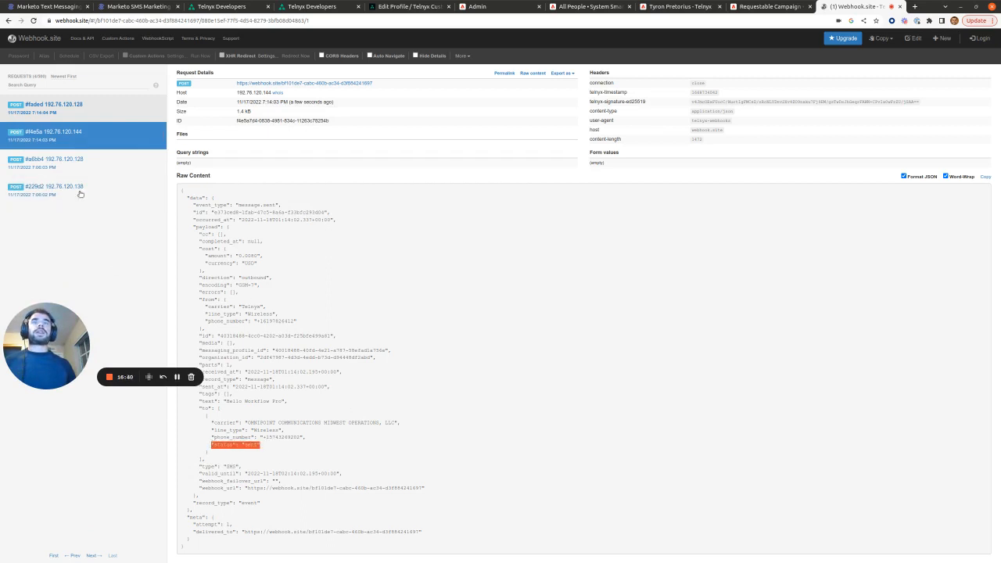
left_click(49, 113)
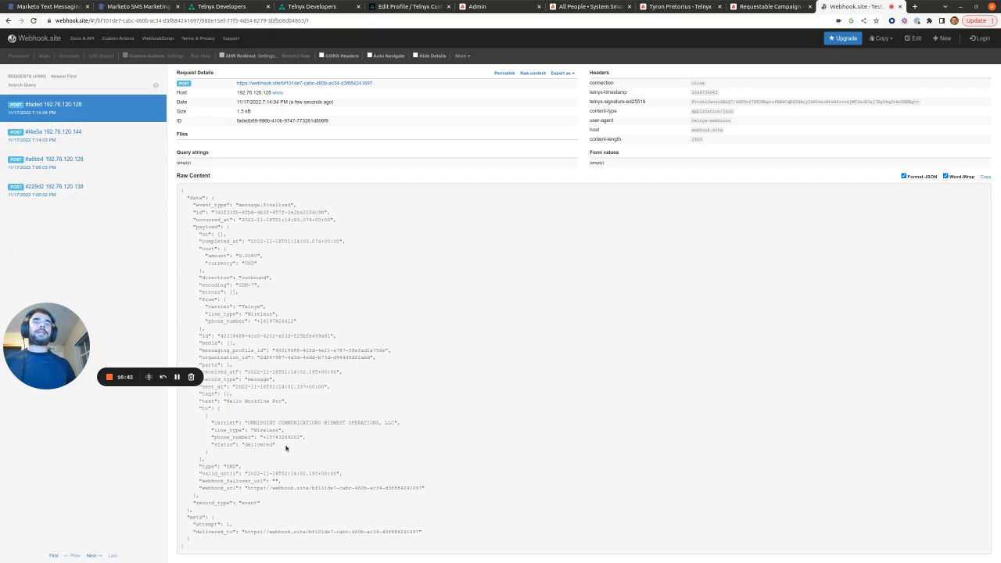
left_click_drag(286, 448, 211, 436)
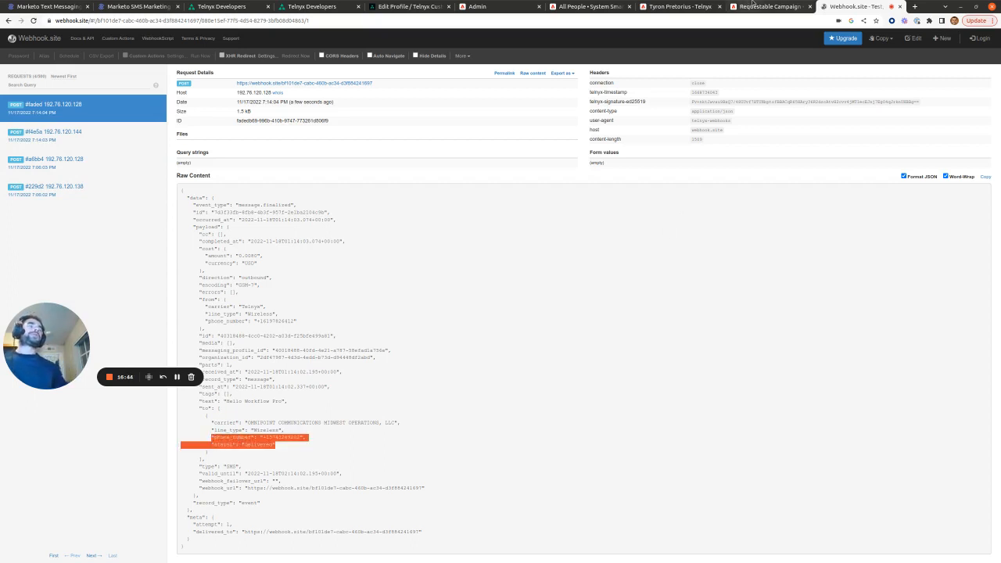
left_click(674, 6)
Step: Open details of the Test Telnyx Number Pool webhook call from the refreshed activity log
left_click(505, 69)
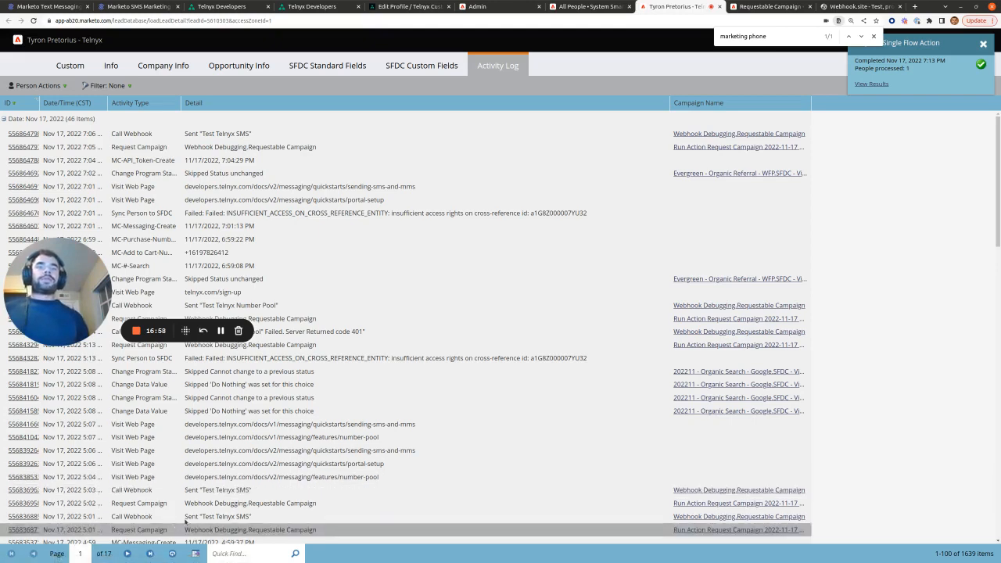
left_click(175, 553)
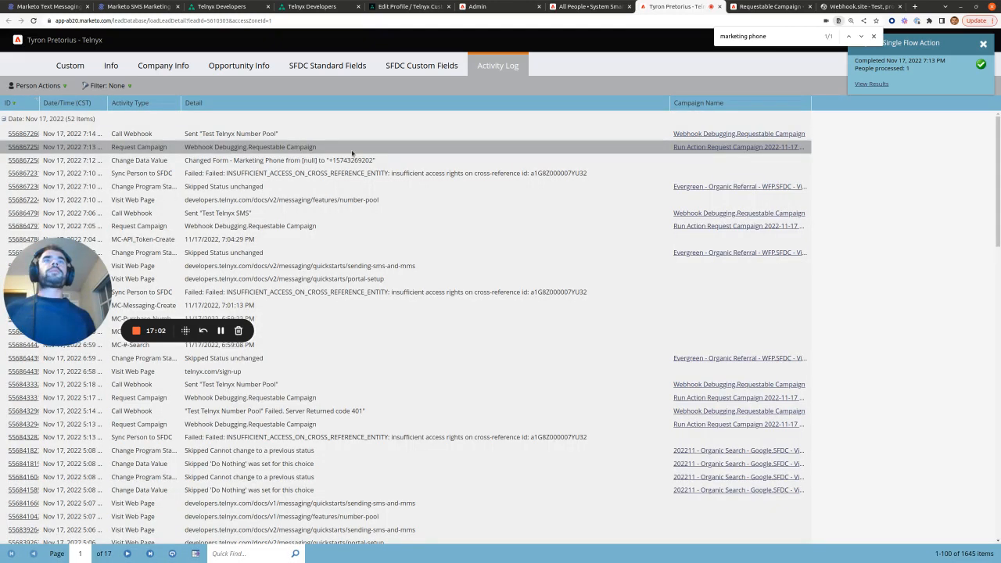
left_click(194, 136)
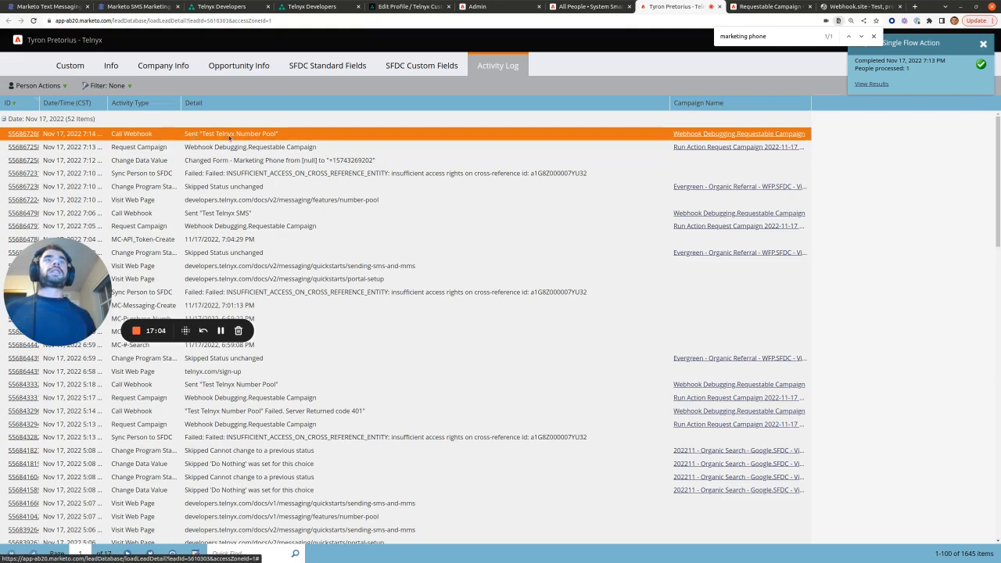
left_click(35, 135)
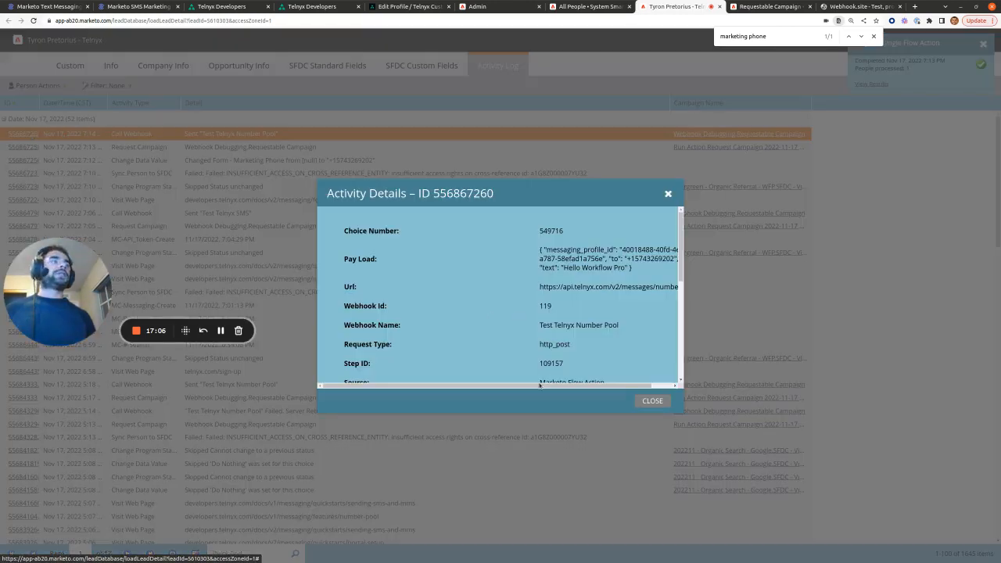
Step: Verify the webhook response shows code 200 with status queued, then return to Webhook.site
scroll(538, 384, "right", 1)
scroll(641, 313, "down", 5)
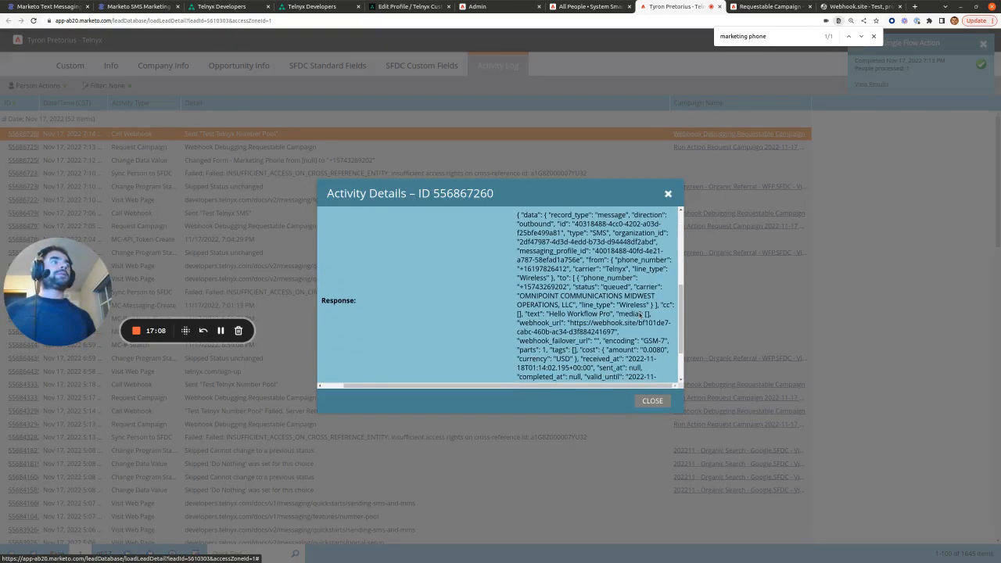
left_click_drag(506, 230, 630, 363)
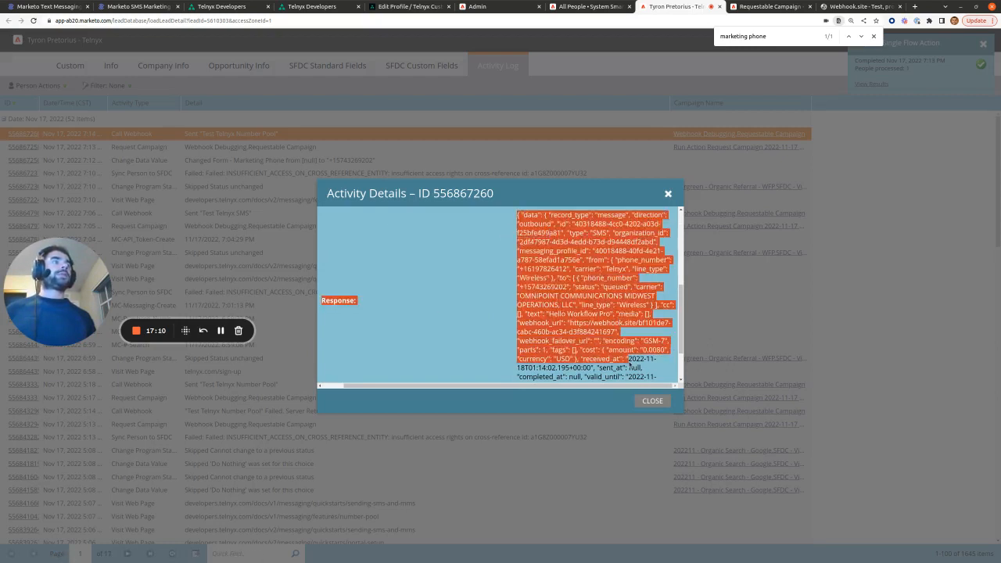
left_click(629, 364)
scroll(594, 311, "up", 1)
scroll(514, 273, "up", 1)
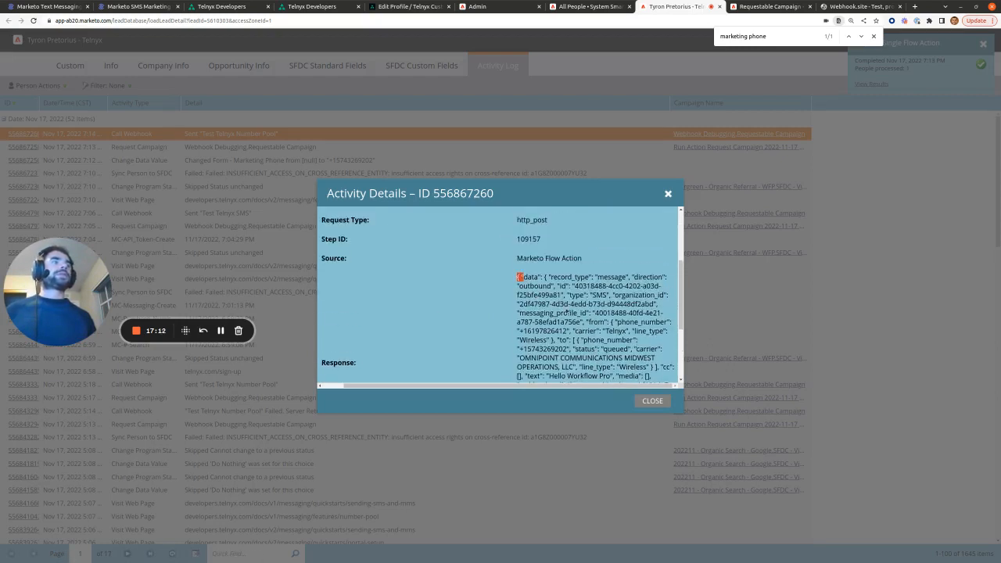
left_click_drag(519, 277, 664, 385)
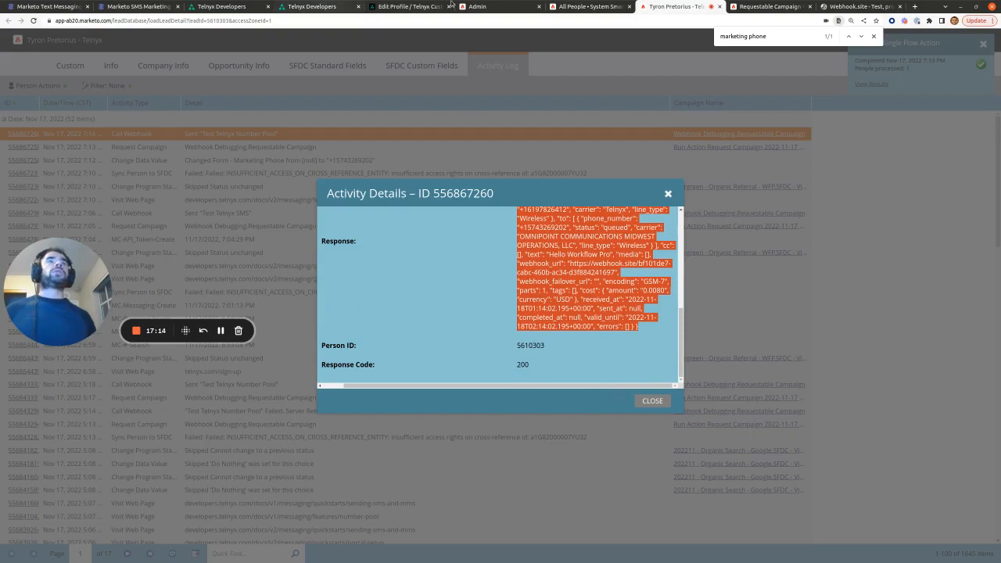
left_click(856, 7)
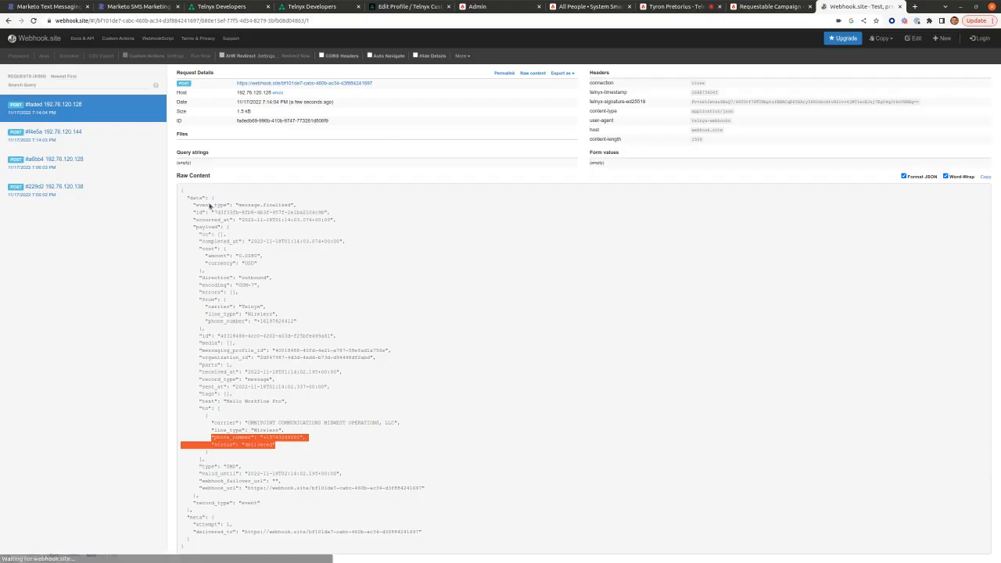
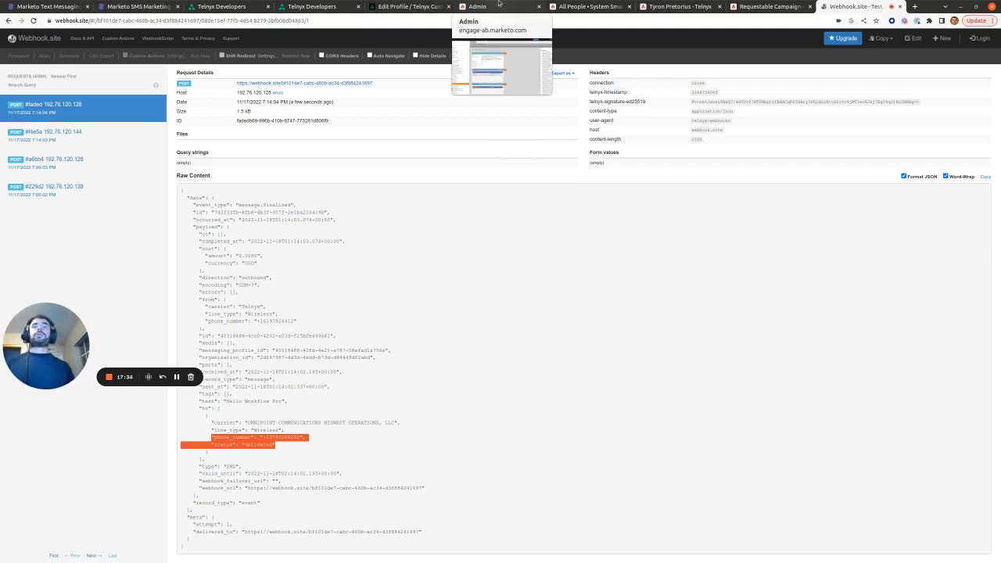
Step: Show Telnyx's My Numbers list with its one Marketo SMS Notifications number, then go to Search & Buy Numbers
left_click(406, 6)
left_click(45, 111)
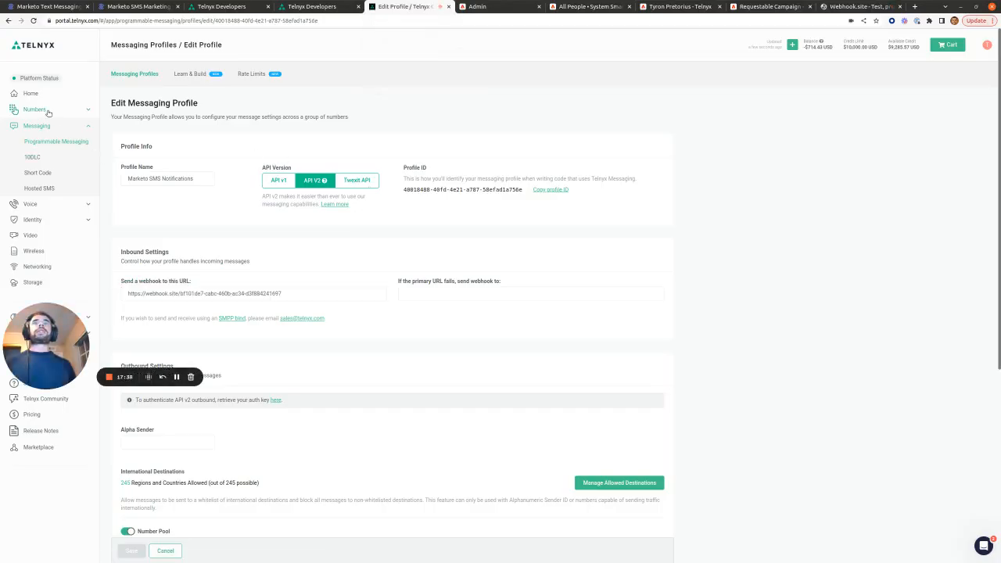
left_click(48, 125)
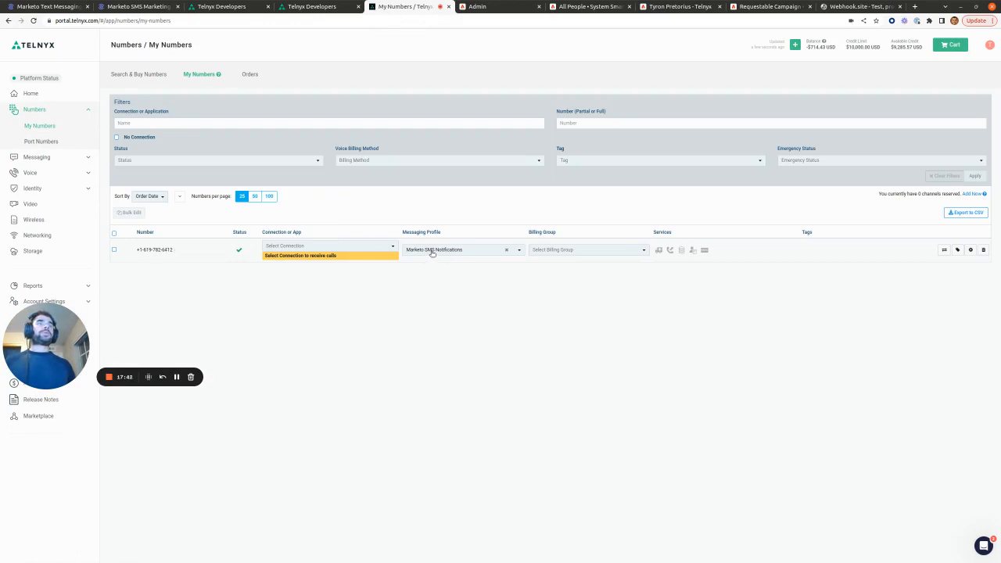
left_click(148, 75)
Step: Search for SMS-capable local numbers in the San Diego, CA region
left_click(224, 151)
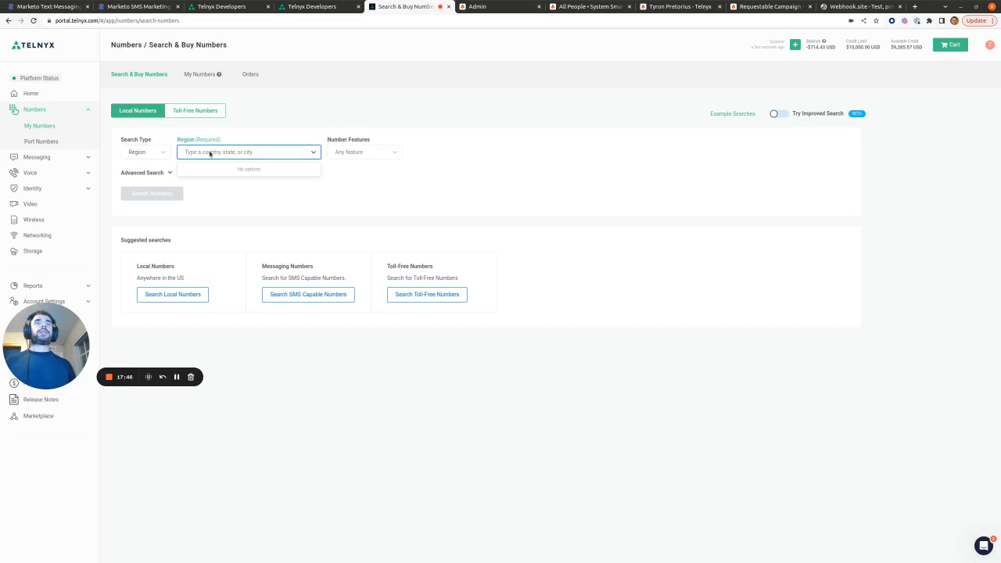
type("san die")
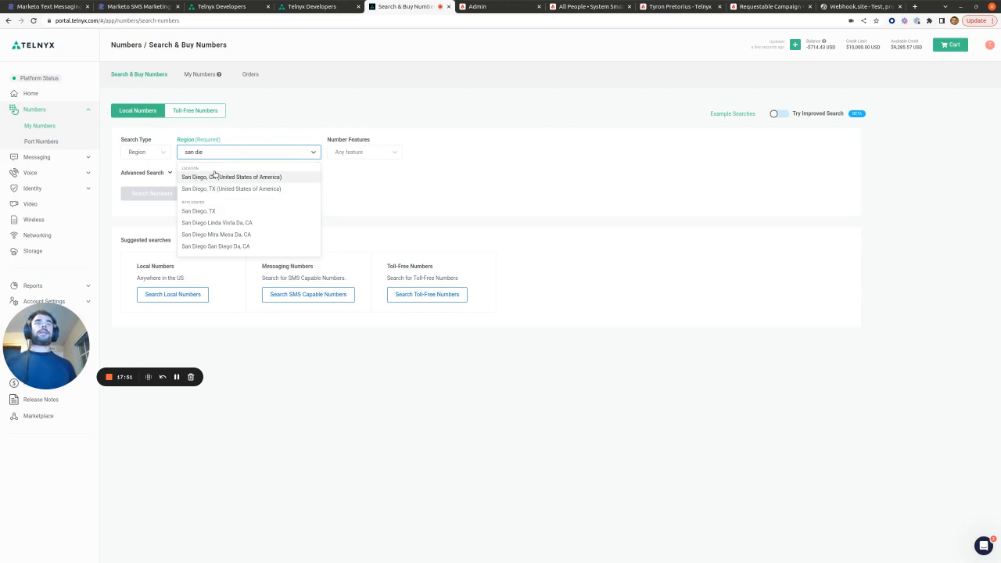
left_click(214, 174)
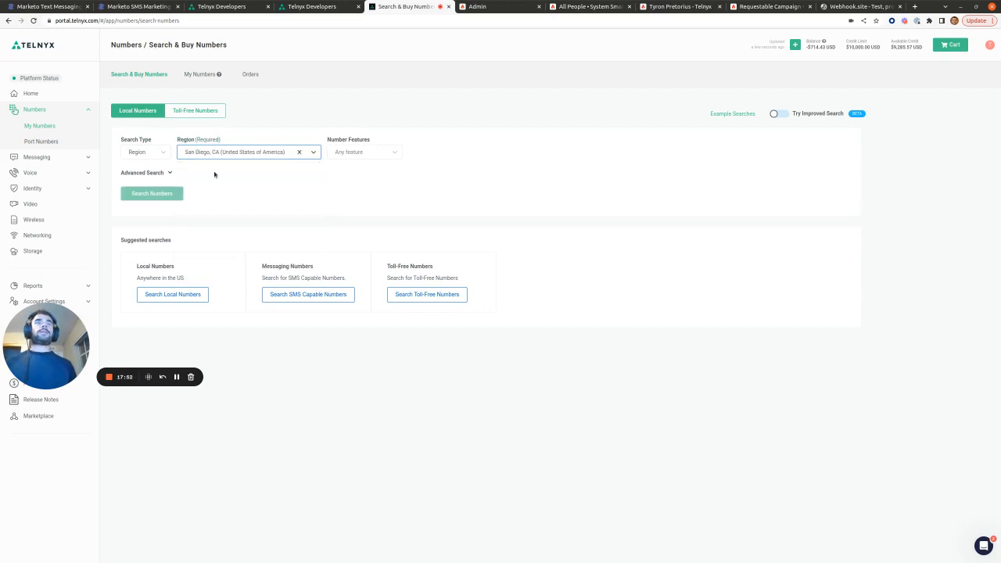
left_click(383, 151)
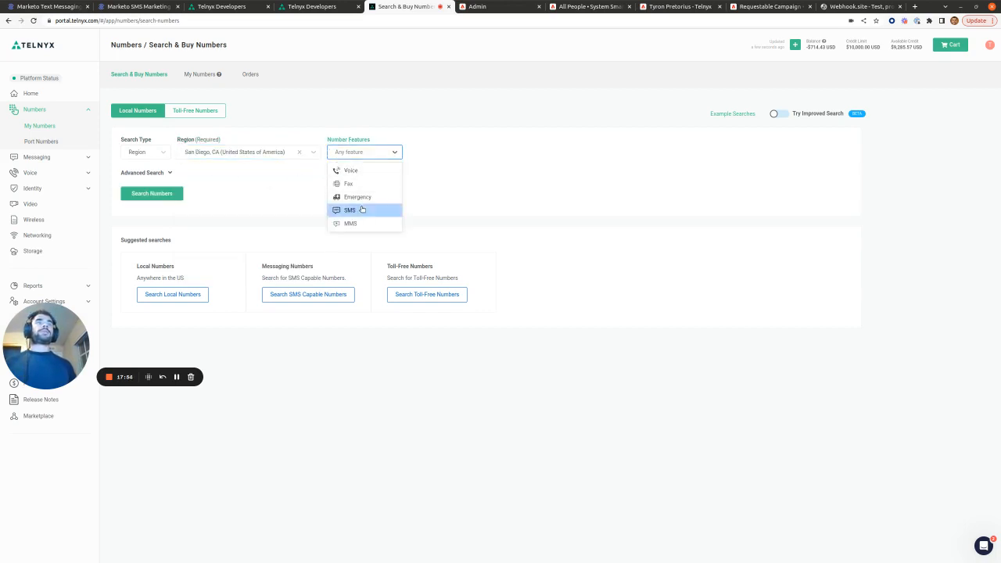
left_click(367, 210)
left_click(167, 196)
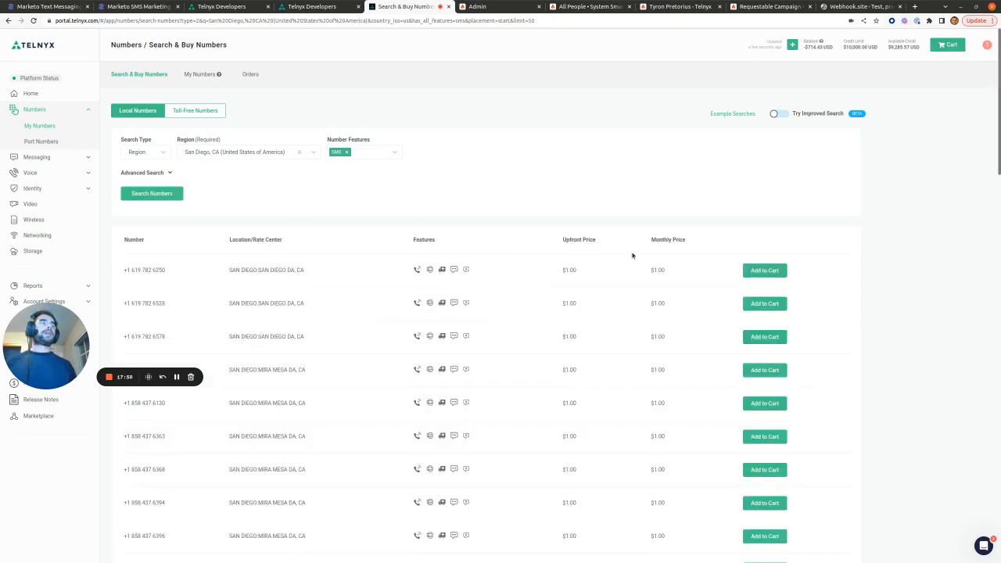
Step: Add three San Diego numbers to the cart, place the order, and return to My Numbers
left_click(765, 274)
left_click(734, 305)
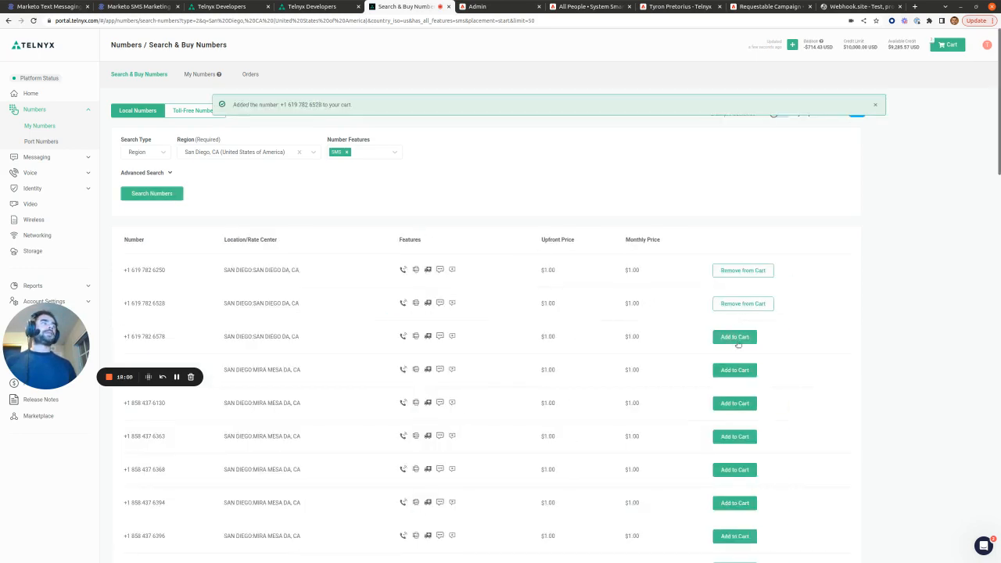
left_click(741, 338)
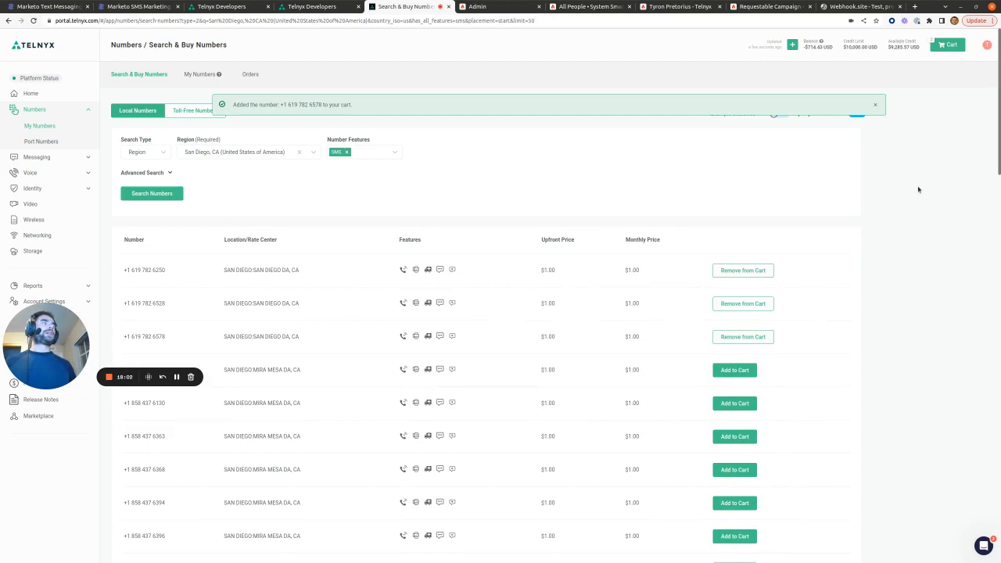
left_click(951, 45)
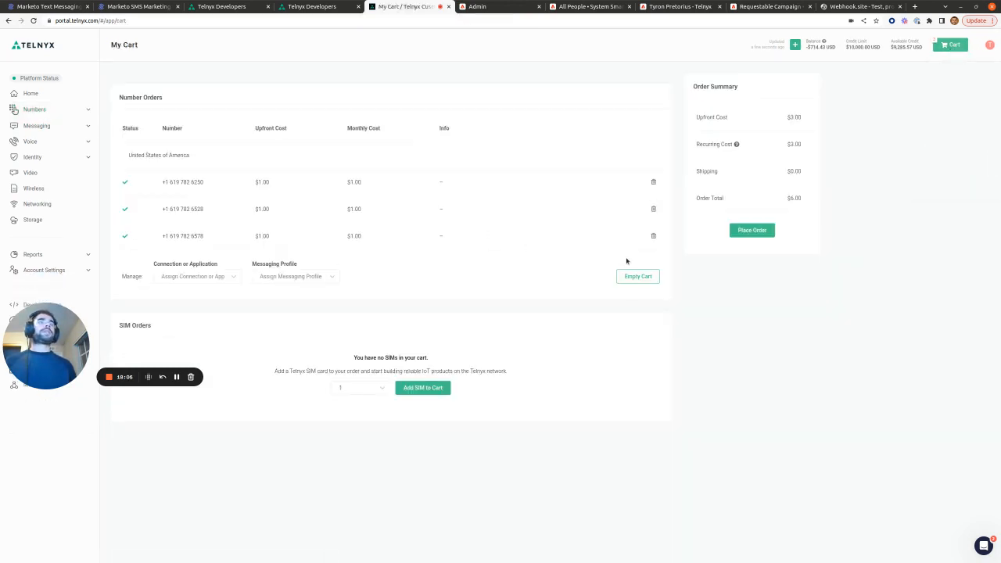
left_click(751, 231)
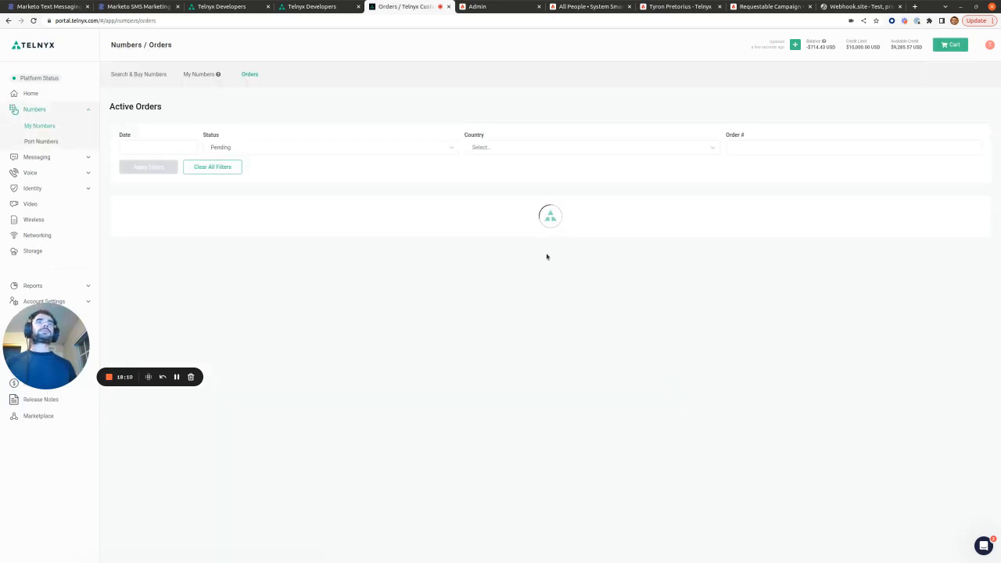
left_click(194, 74)
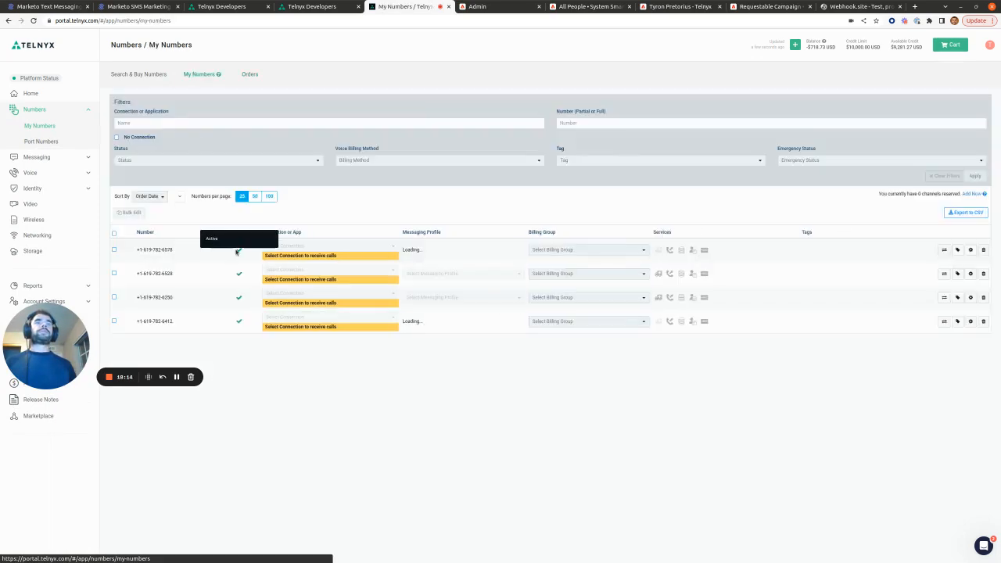
Step: Select the new San Diego numbers and bulk-assign them the Marketo SMS Notifications messaging profile
left_click(114, 297)
left_click(114, 274)
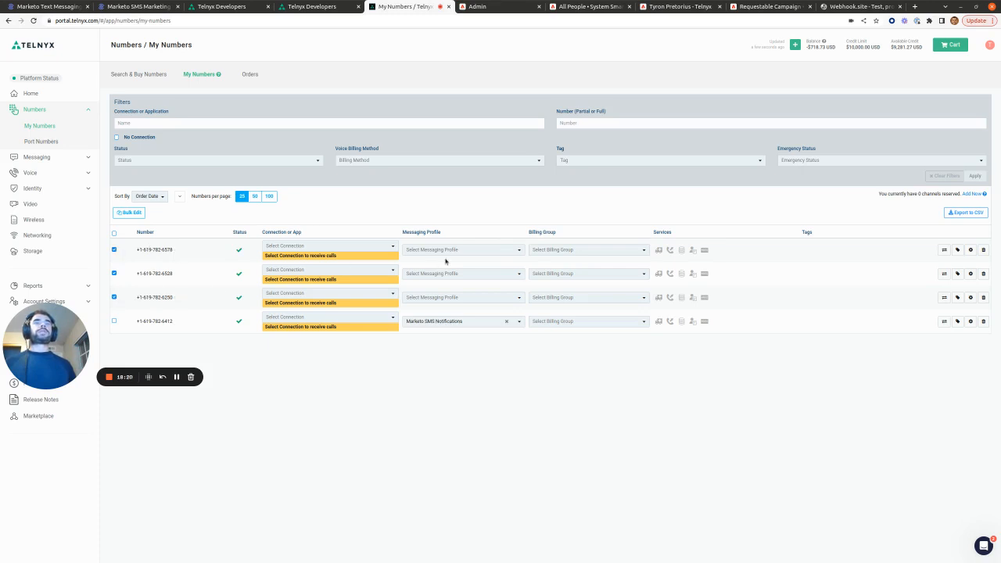
left_click(513, 249)
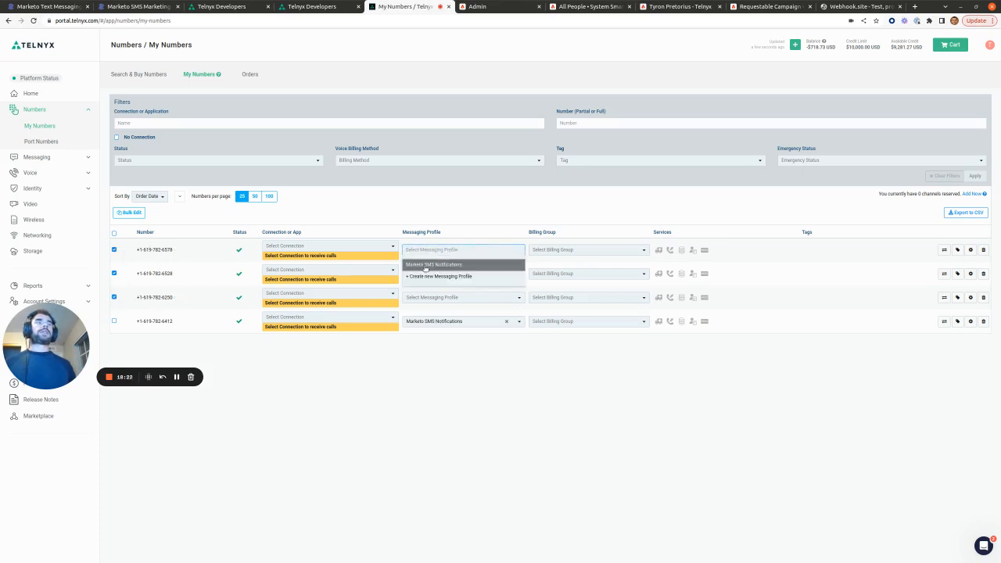
left_click(466, 367)
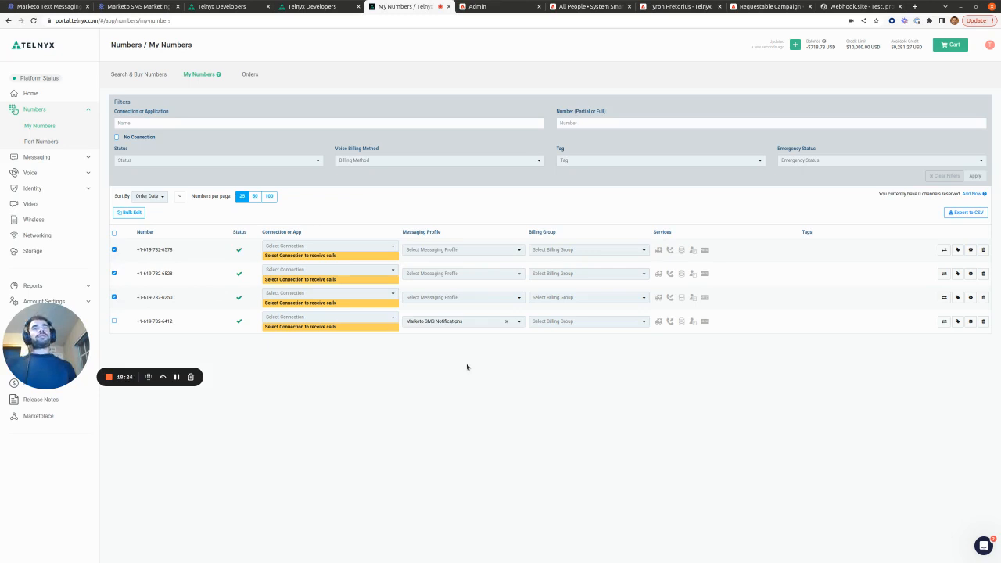
left_click(131, 212)
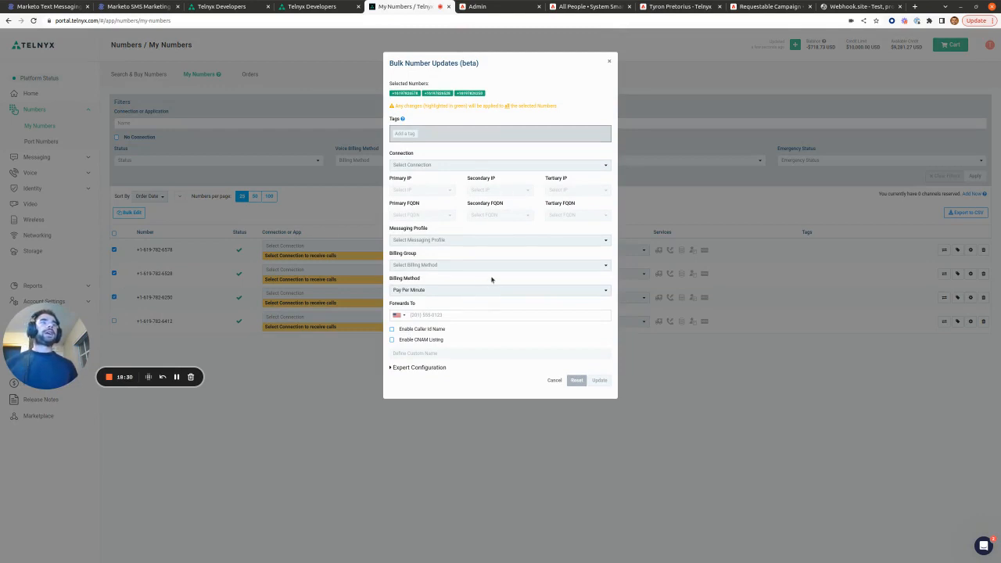
left_click(559, 239)
left_click(471, 254)
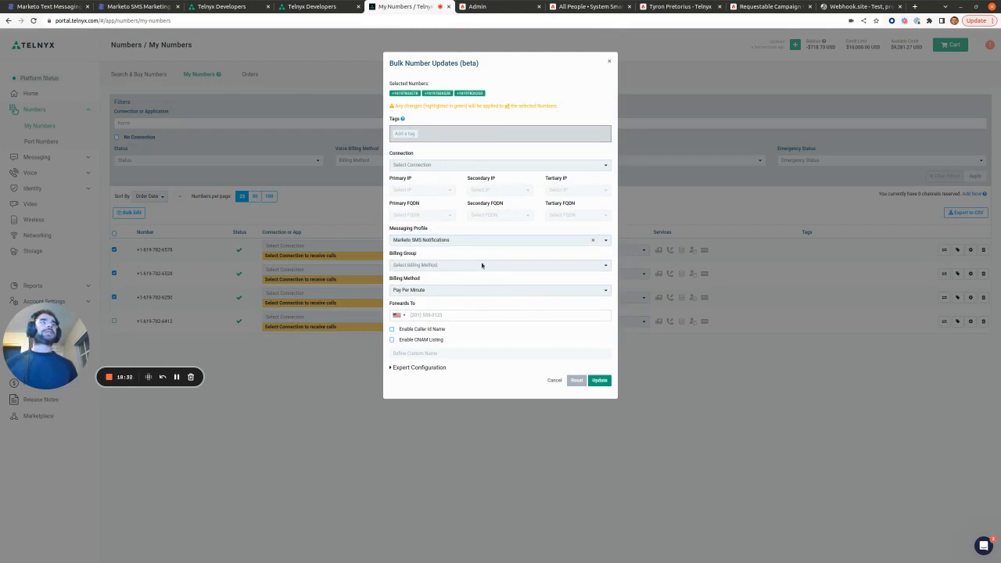
left_click(598, 380)
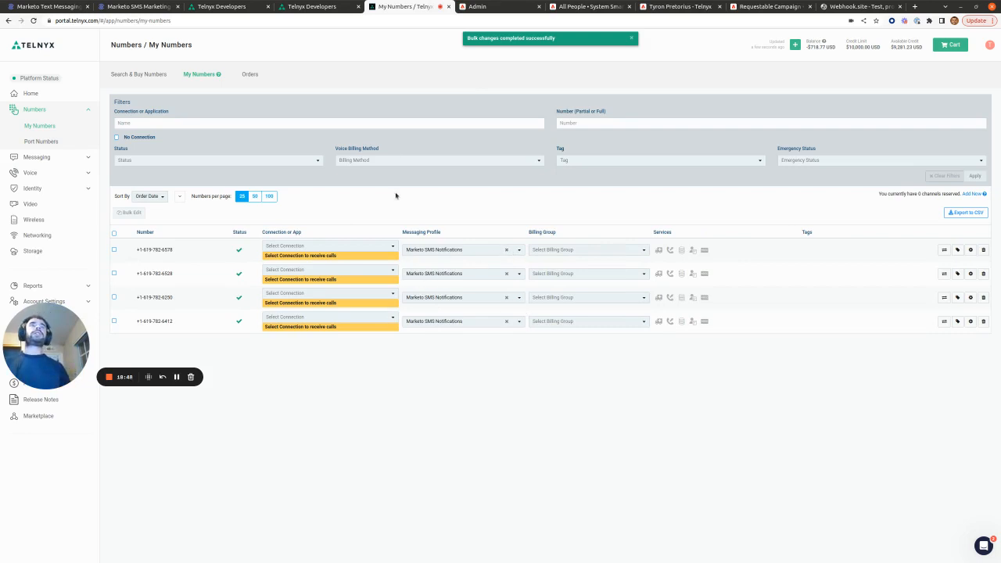
Step: Open the Test Telnyx Number Pool webhook's details from Marketo's Admin Webhooks list
left_click(479, 6)
scroll(601, 213, "down", 1)
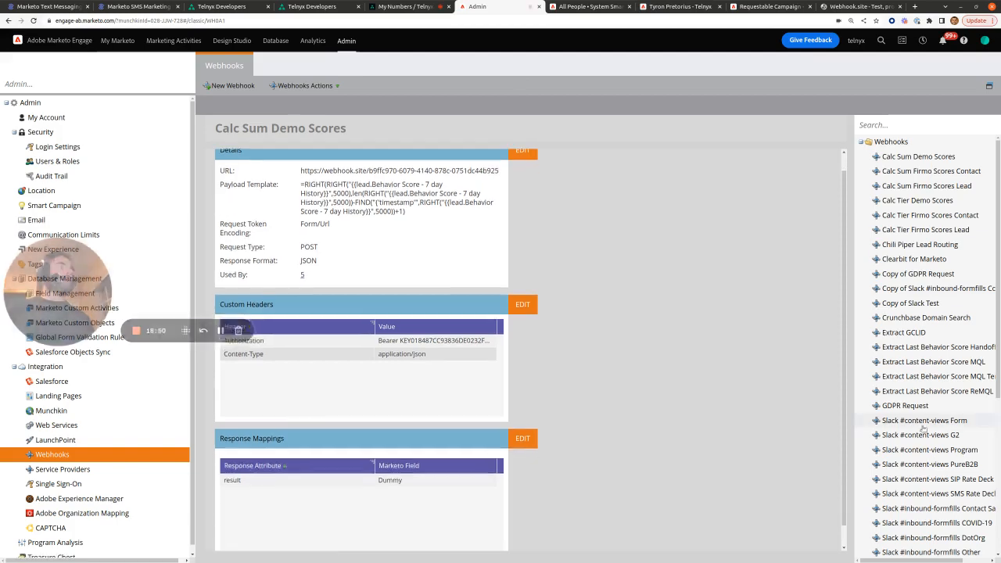
scroll(930, 469, "down", 6)
left_click(928, 476)
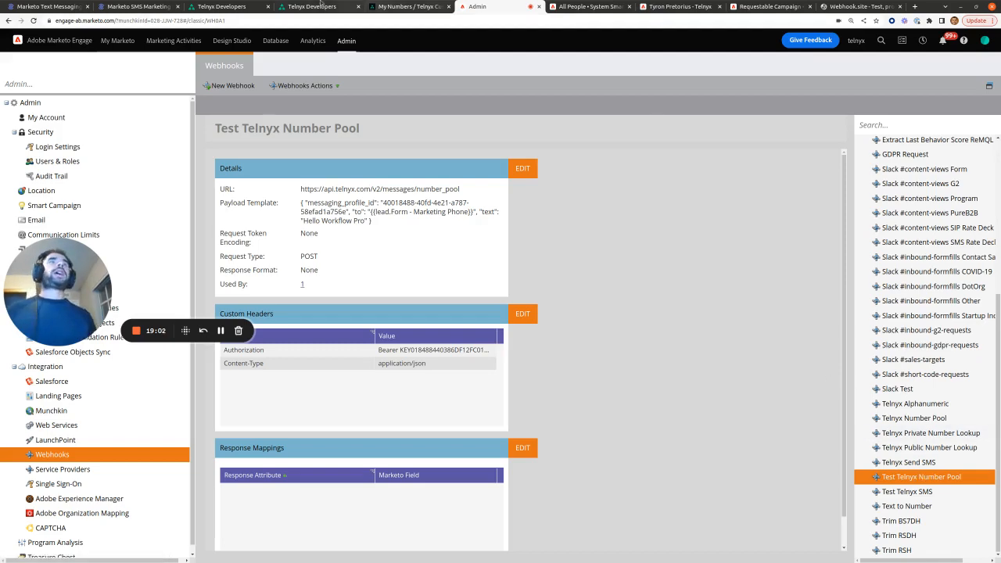
left_click(141, 6)
Step: Highlight the Short Code and Alphanumeric Sender ID columns of the rate-limit table, then return to Marketo
scroll(502, 280, "up", 5)
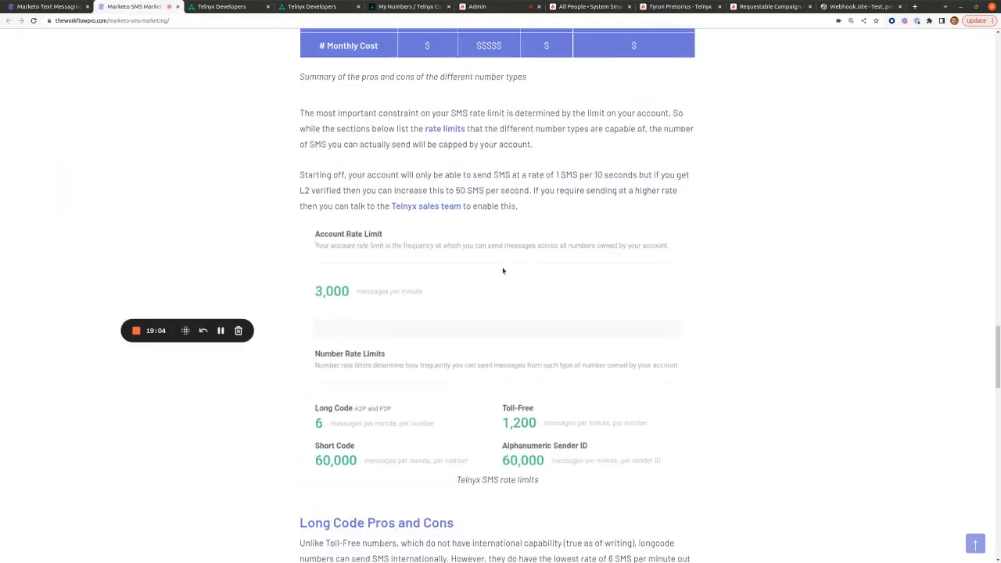
left_click_drag(467, 145, 512, 145)
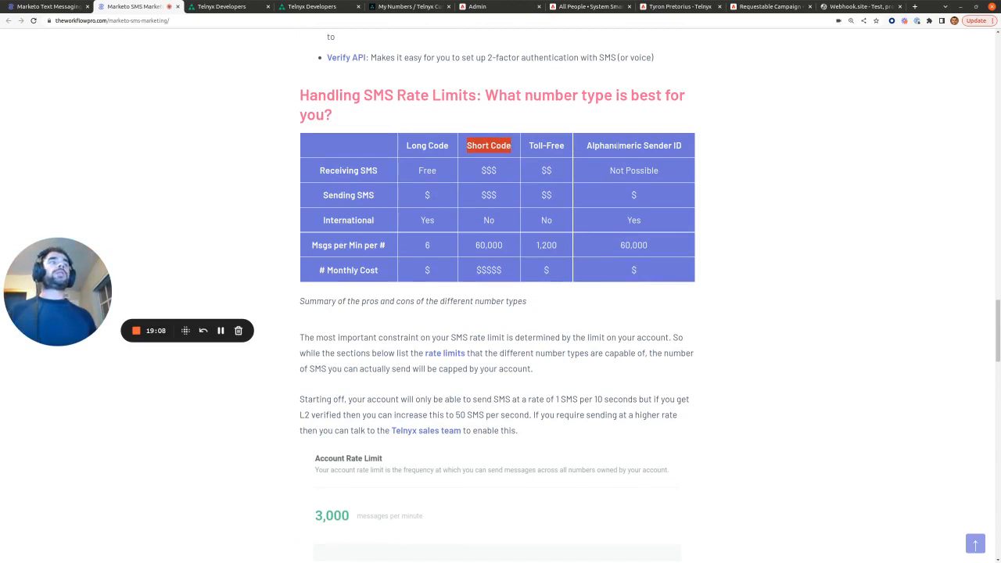
left_click_drag(587, 145, 674, 145)
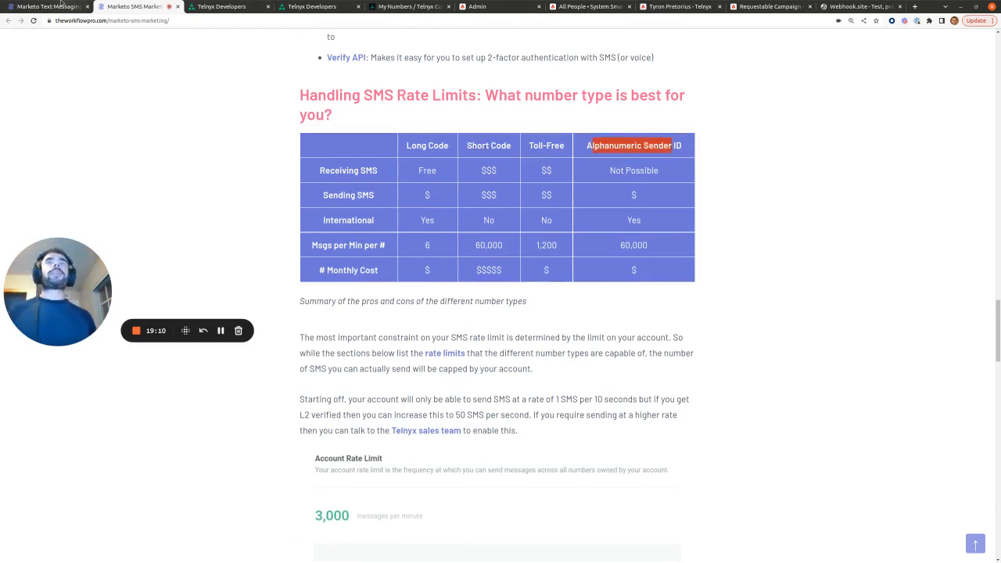
key("ctrl+Page_Up")
left_click(477, 6)
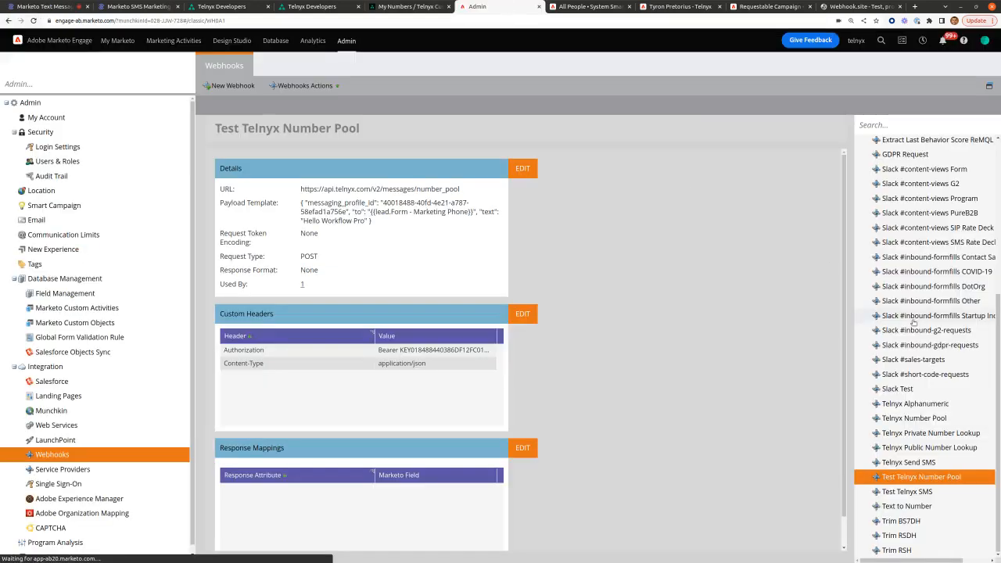
Step: Open the Telnyx Send SMS webhook and compare its sender to the Short Code's 60,000 messages-per-minute limit
left_click(928, 462)
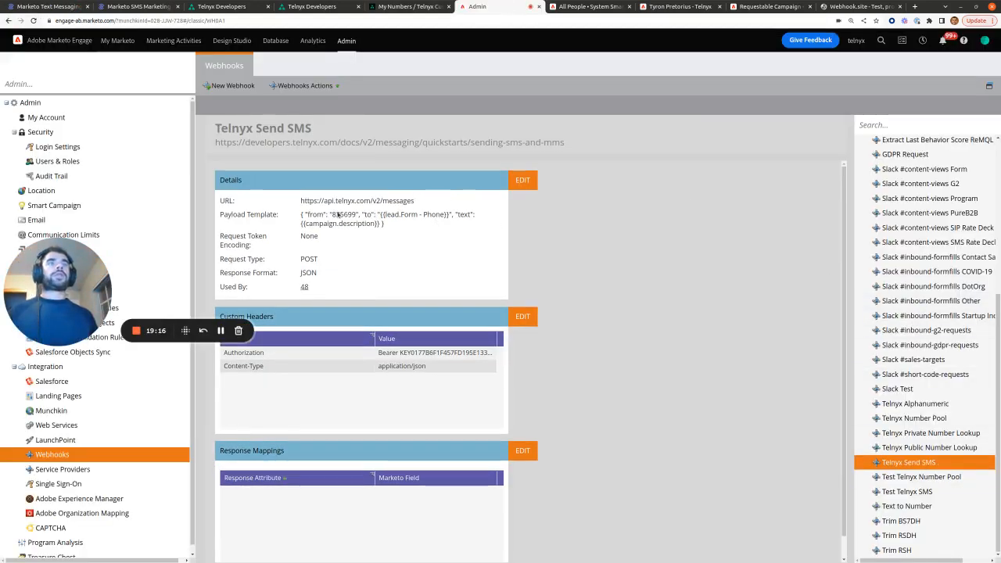
left_click_drag(332, 216, 355, 218)
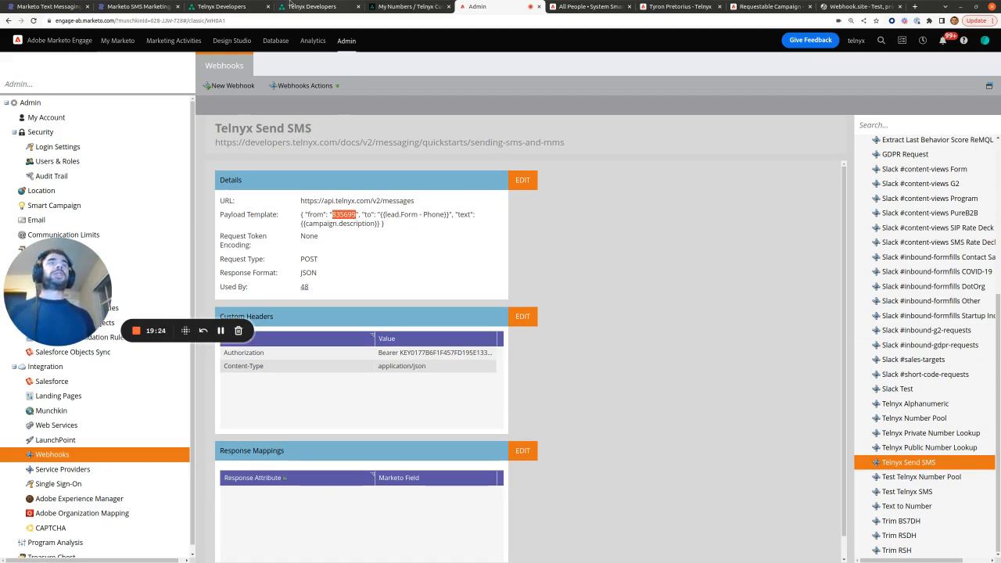
left_click(138, 6)
left_click_drag(507, 247, 472, 250)
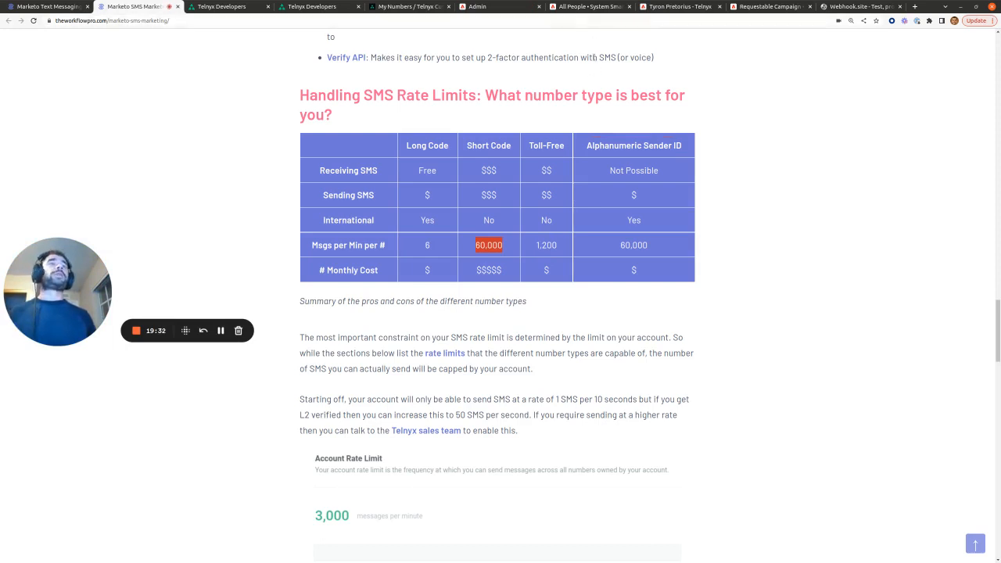
Step: Highlight the webhook's Telnyx messages URL, sender number 835699 and {{campaign.description}} text token
left_click(500, 7)
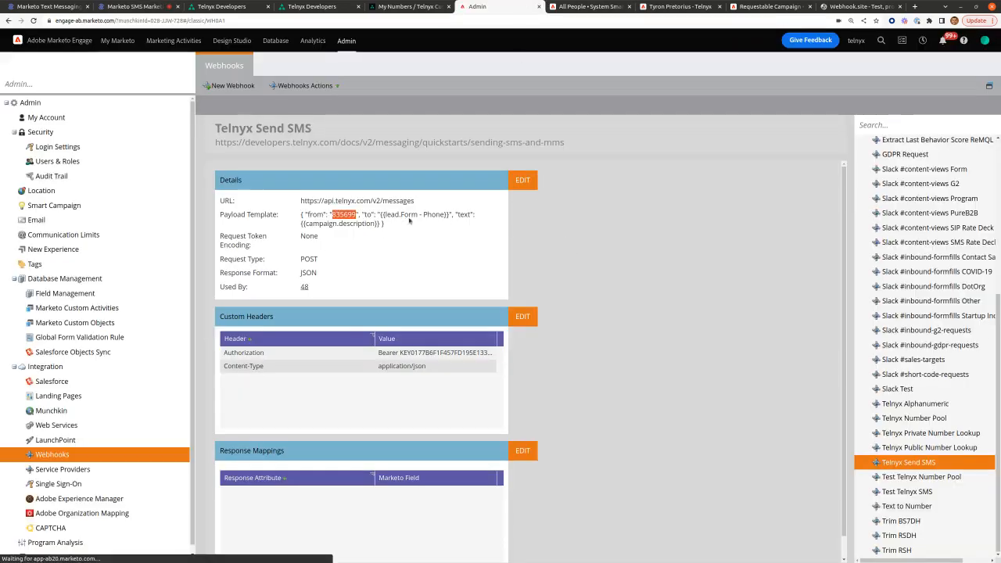
left_click_drag(414, 201, 299, 201)
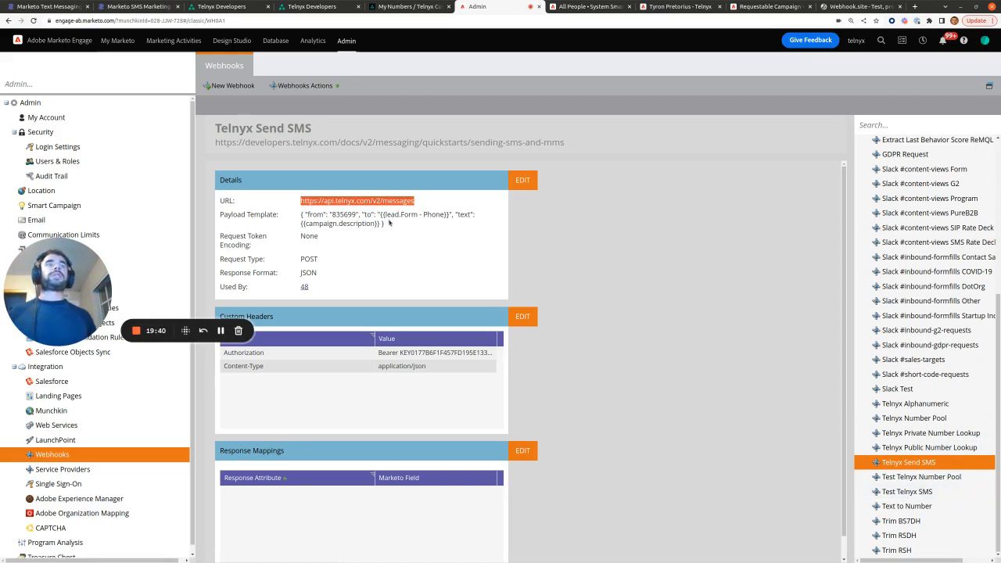
left_click_drag(332, 216, 356, 220)
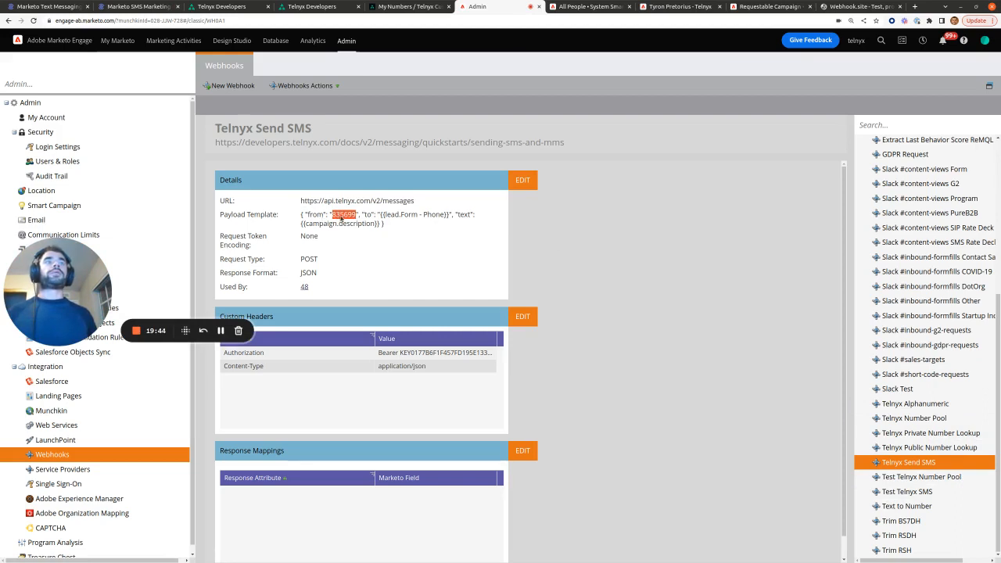
left_click(429, 220)
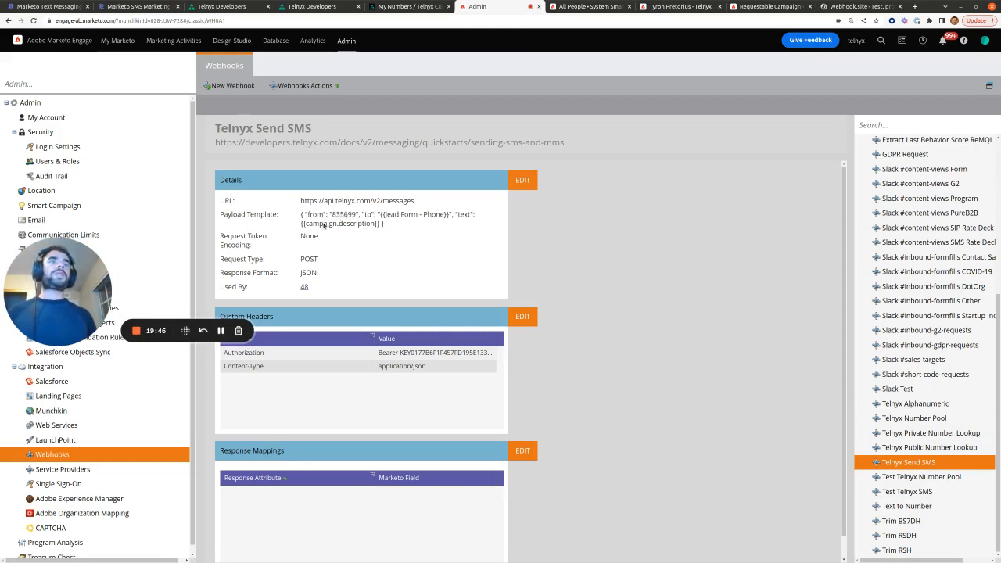
left_click_drag(298, 225, 380, 227)
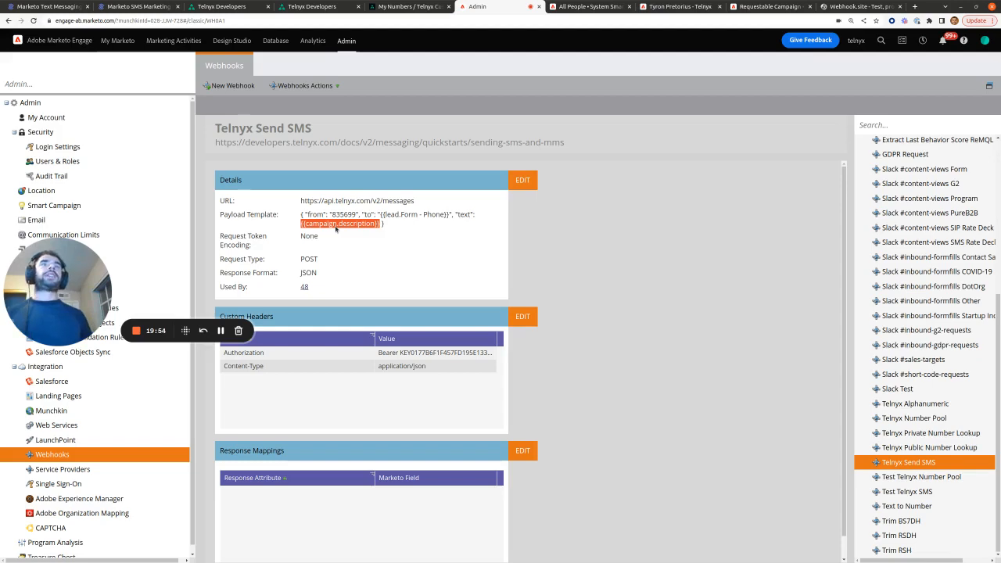
Step: Open the webinar reminders post from the Marketo Text Messaging article in a new tab
left_click(46, 6)
scroll(969, 407, "down", 15)
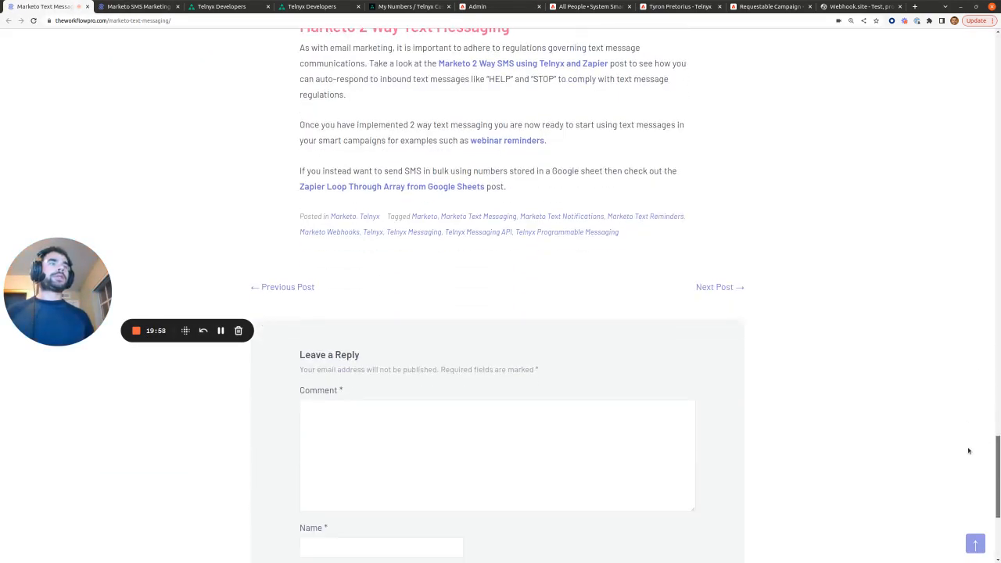
left_click_drag(969, 441, 969, 439)
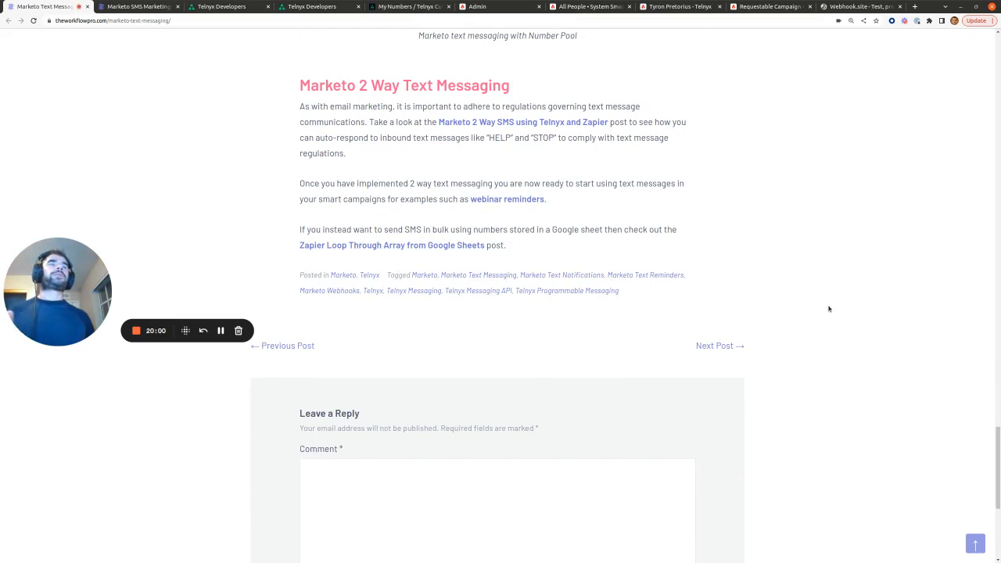
scroll(789, 232, "up", 1)
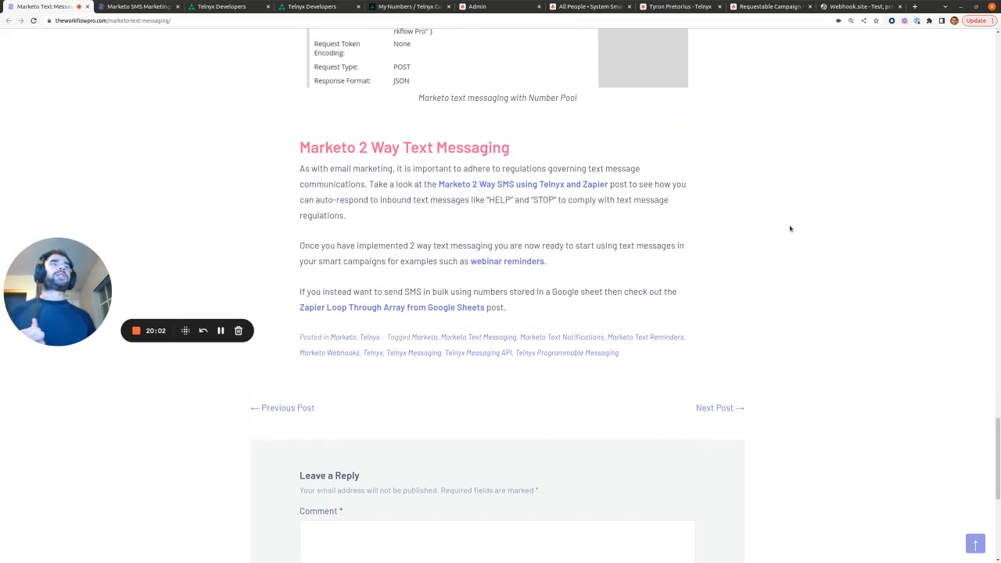
right_click(495, 263)
left_click(531, 265)
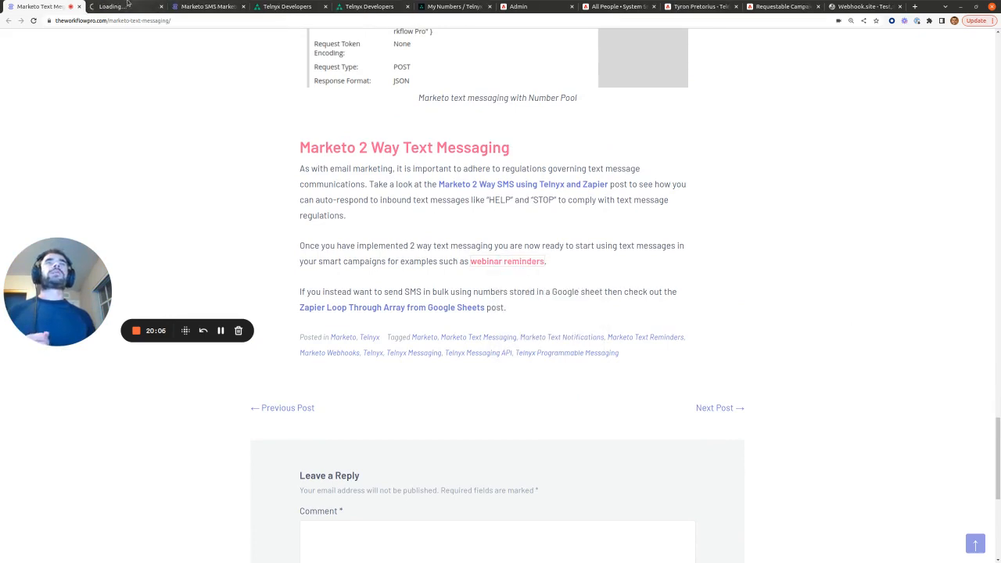
Step: Switch to the Webinar Reminders post and scroll to its Send SMS Webhook Configuration section
key("ctrl+Tab")
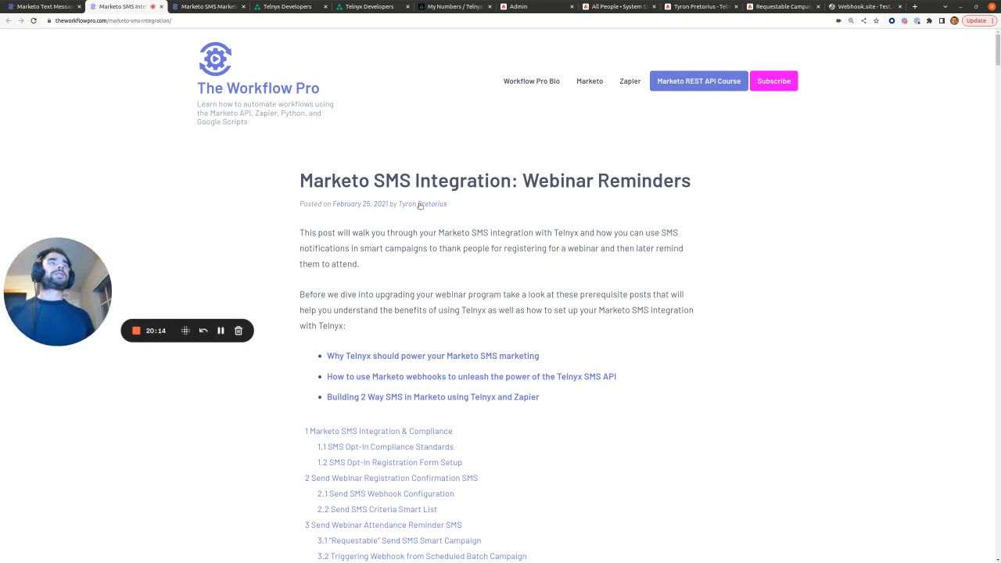
left_click_drag(490, 181, 856, 162)
scroll(548, 313, "down", 15)
left_click_drag(300, 177, 423, 176)
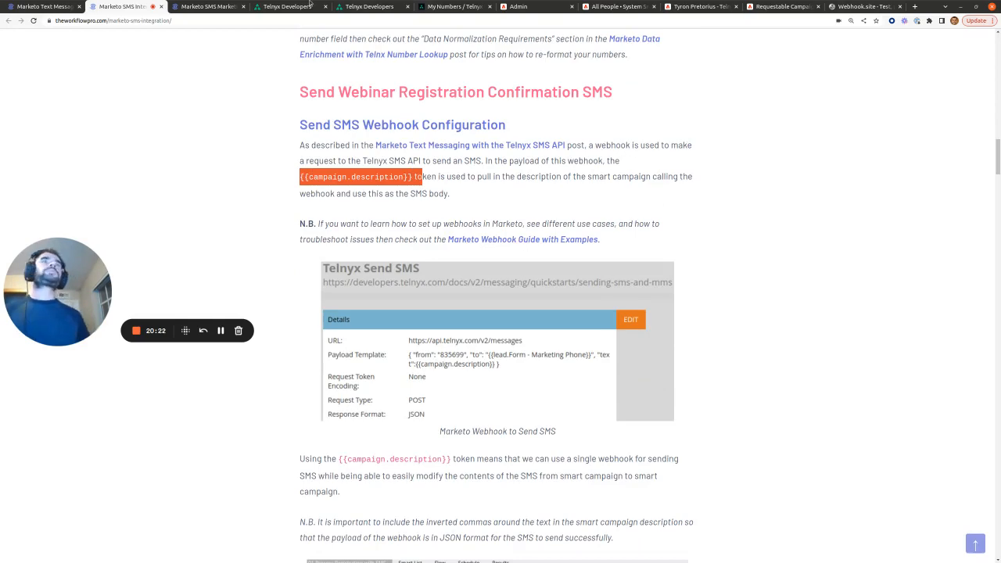
Step: Return to Marketo's webhooks and open the Telnyx Alphanumeric webhook
left_click(520, 6)
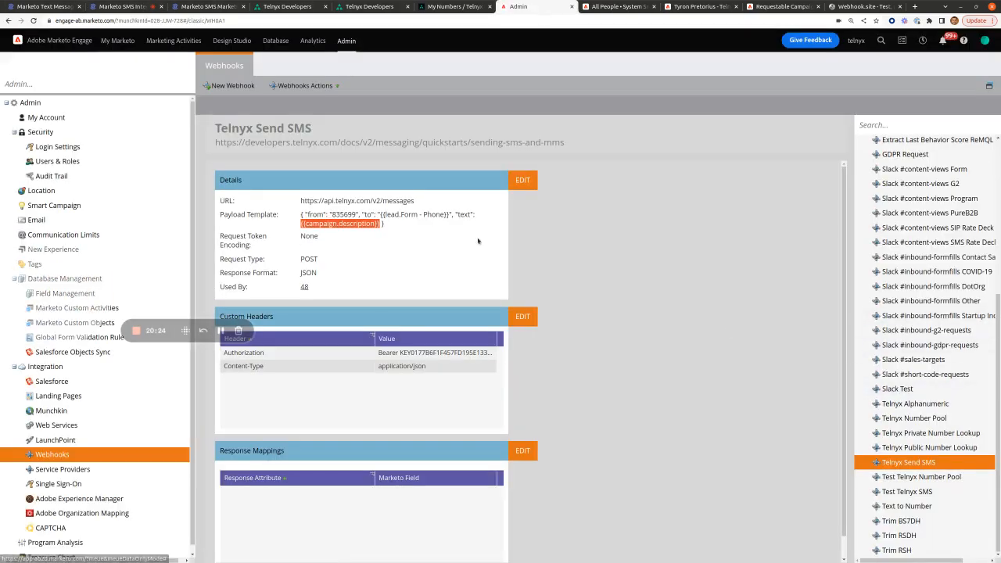
left_click_drag(387, 225, 356, 216)
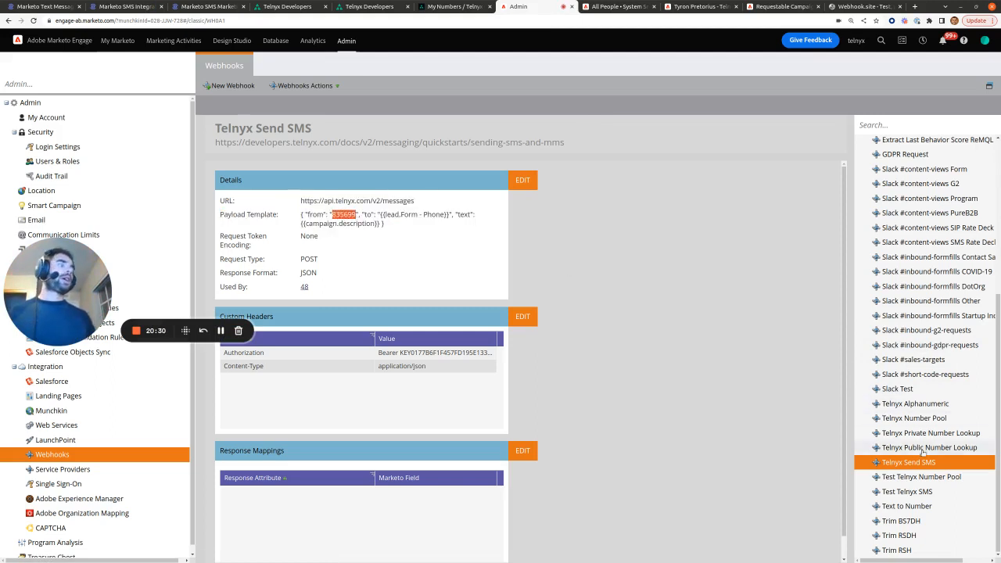
left_click(915, 403)
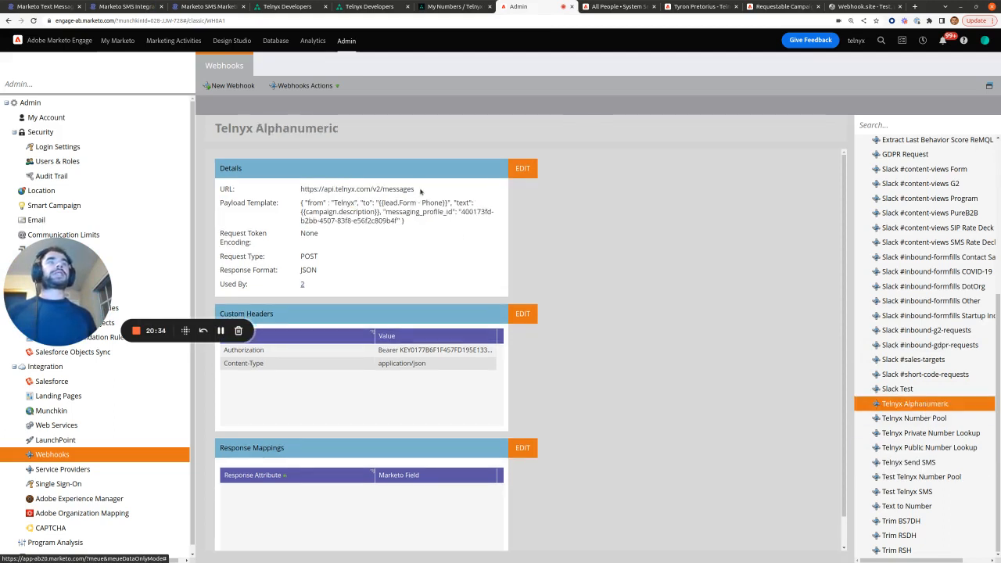
Step: Highlight its Telnyx messages URL, recipient phone token, {{campaign.description}} text and messaging profile id
left_click_drag(420, 190, 356, 205)
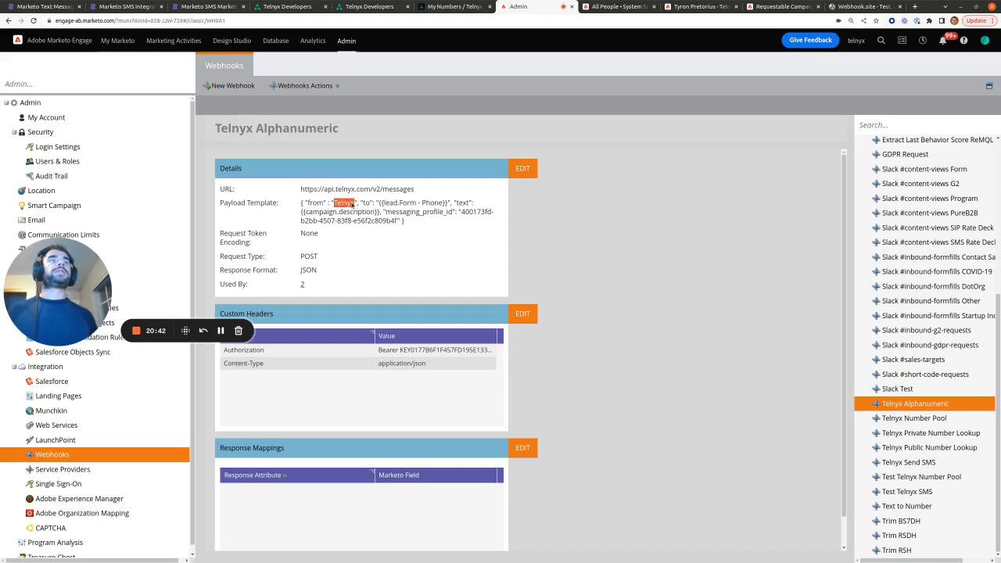
left_click_drag(378, 204, 448, 209)
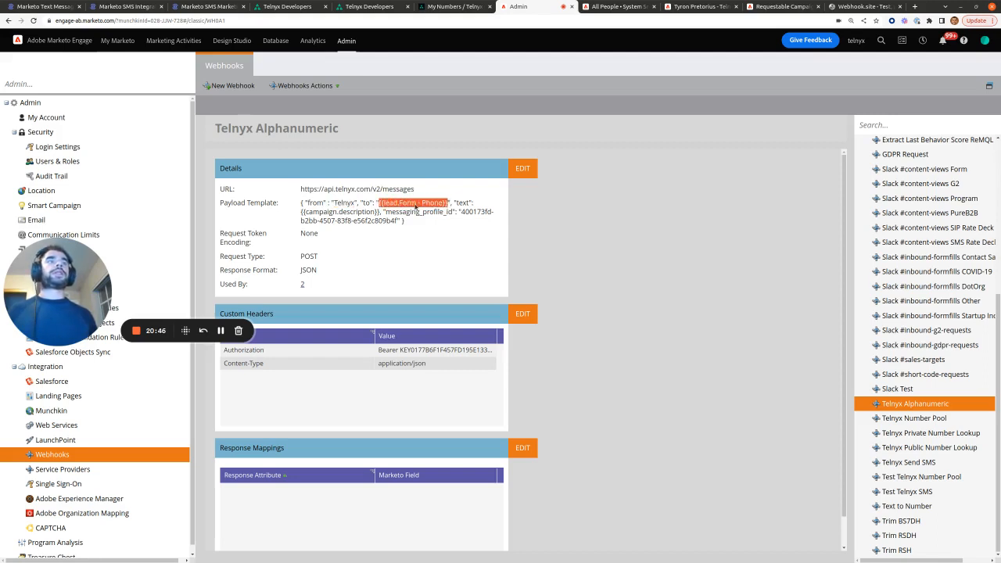
left_click_drag(301, 214, 380, 215)
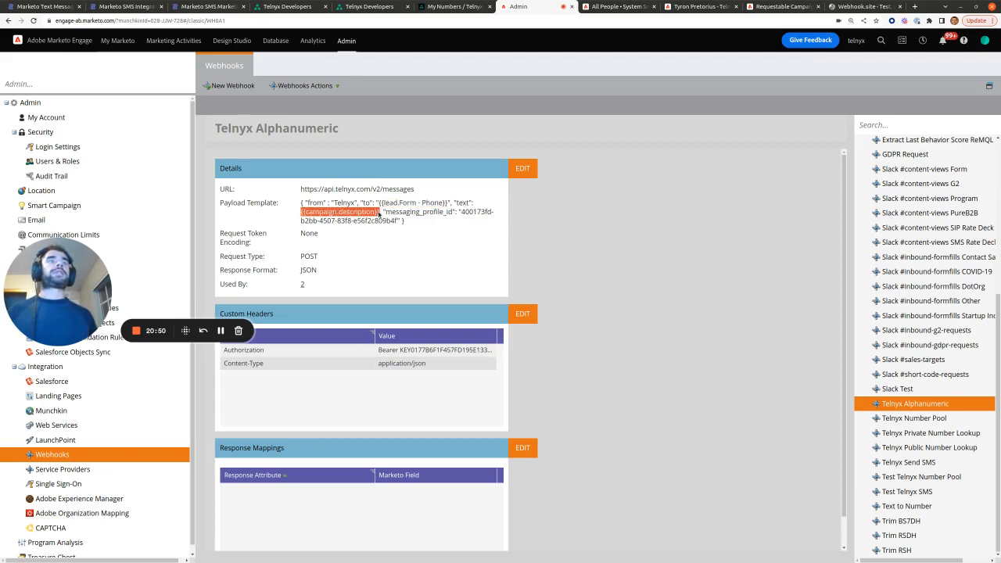
left_click(468, 212)
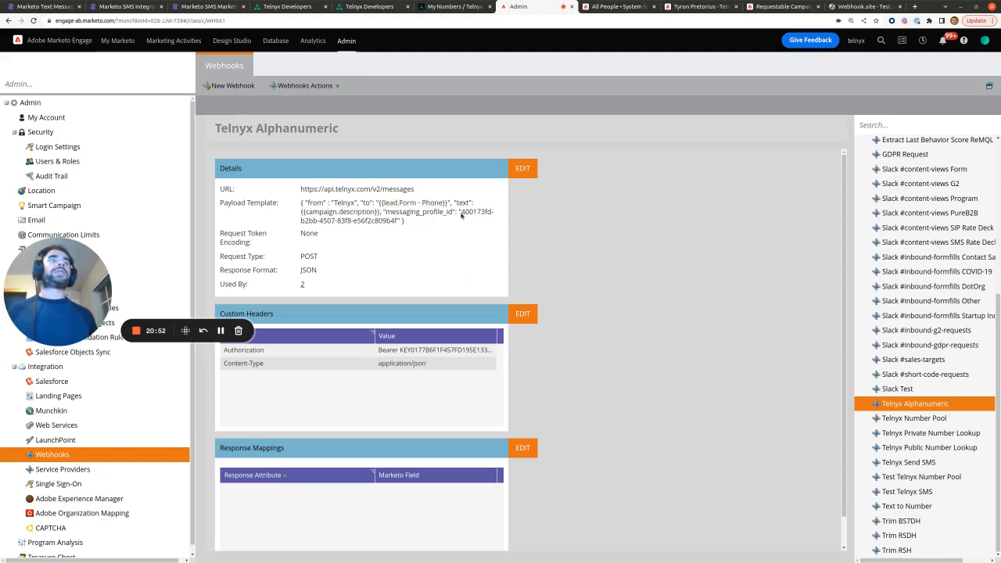
left_click_drag(461, 213, 401, 222)
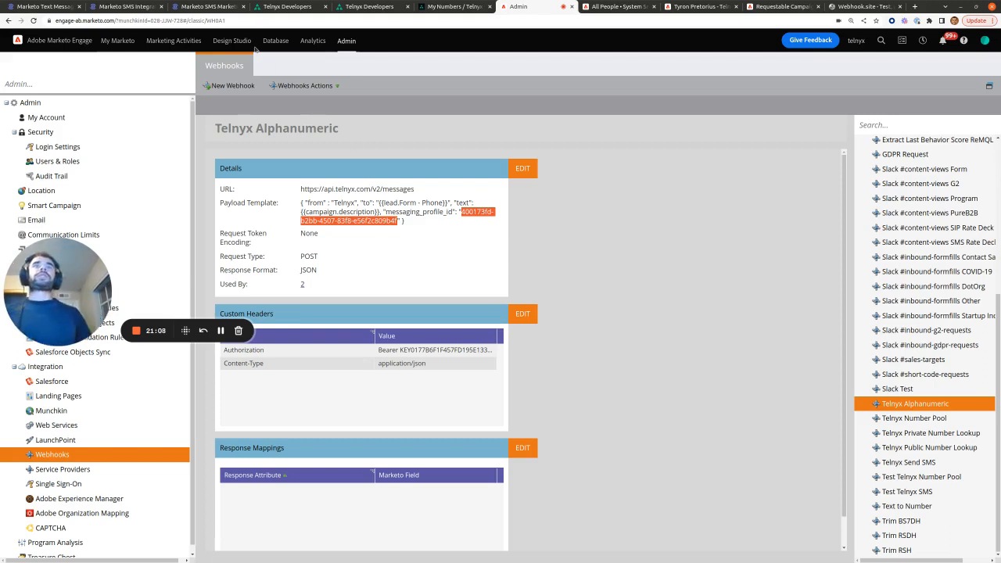
left_click(208, 6)
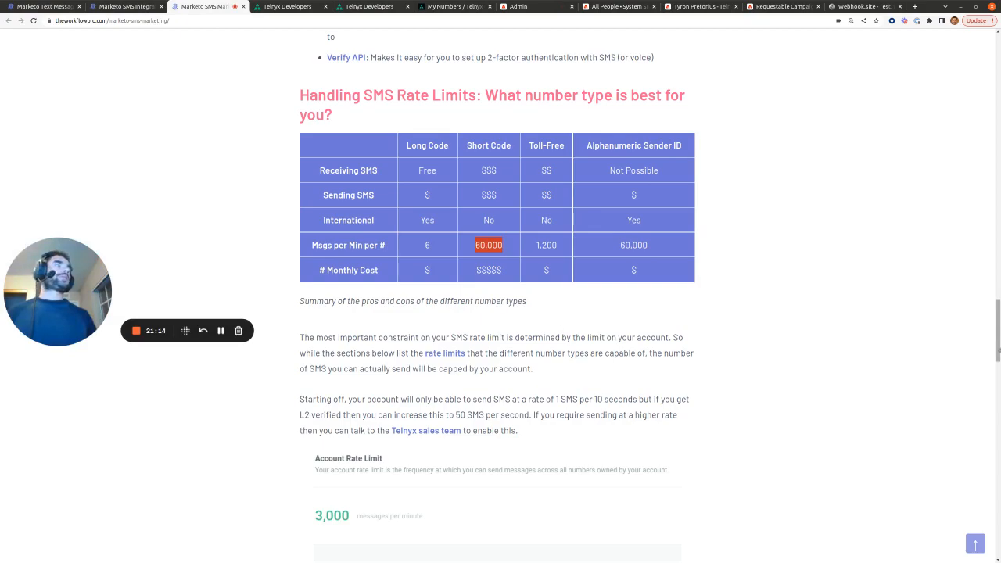
Step: Skim the SMS Integration post, then open the 2 Way SMS using Telnyx and Zapier link in a new tab
scroll(563, 325, "up", 20)
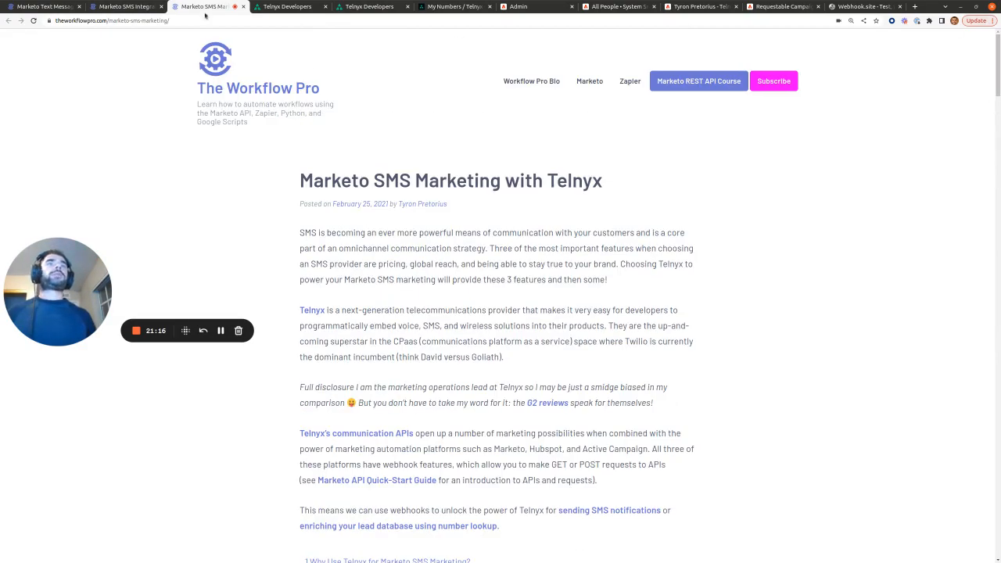
left_click(123, 6)
left_click_drag(997, 118, 998, 43)
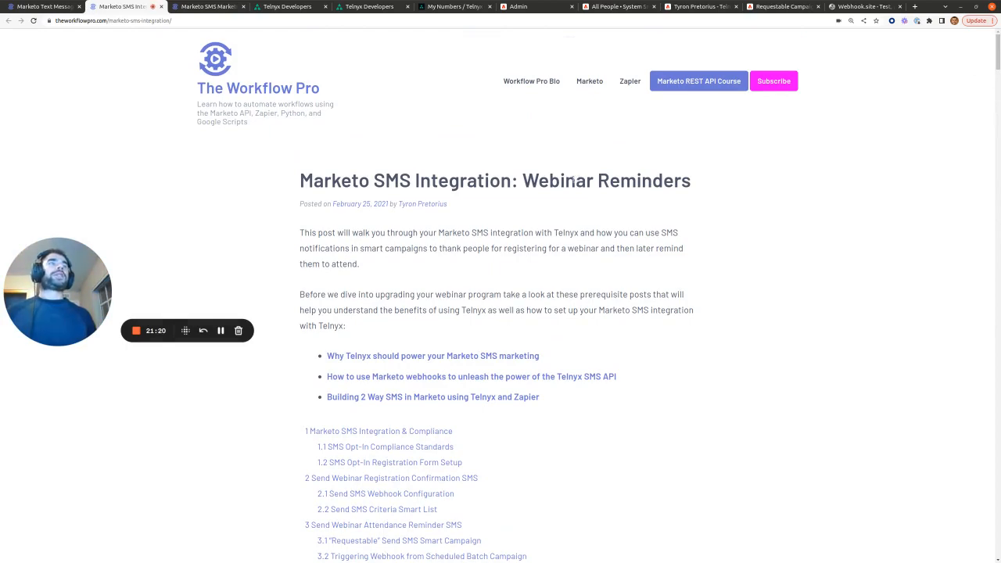
scroll(597, 239, "down", 10)
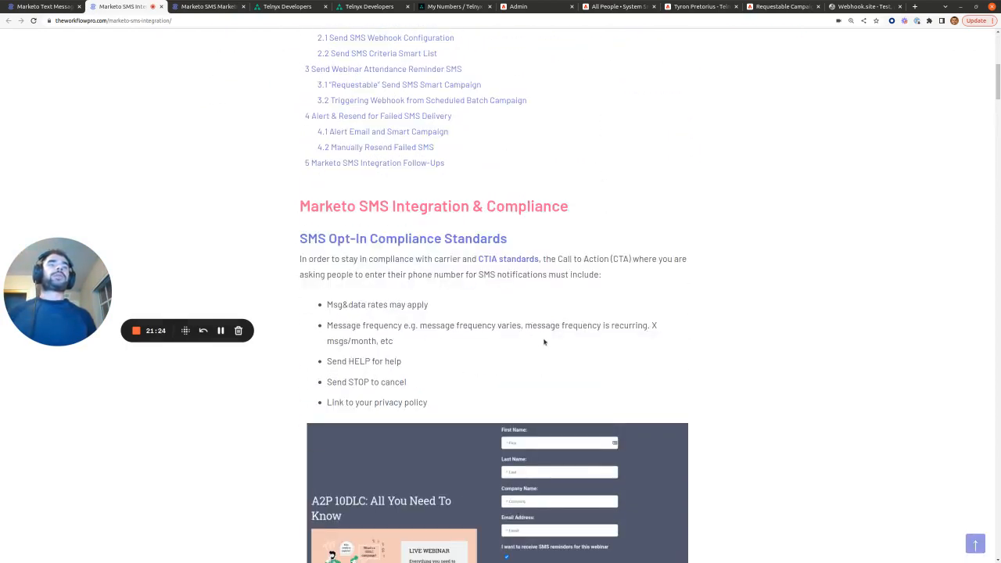
key("ctrl+shift+Tab")
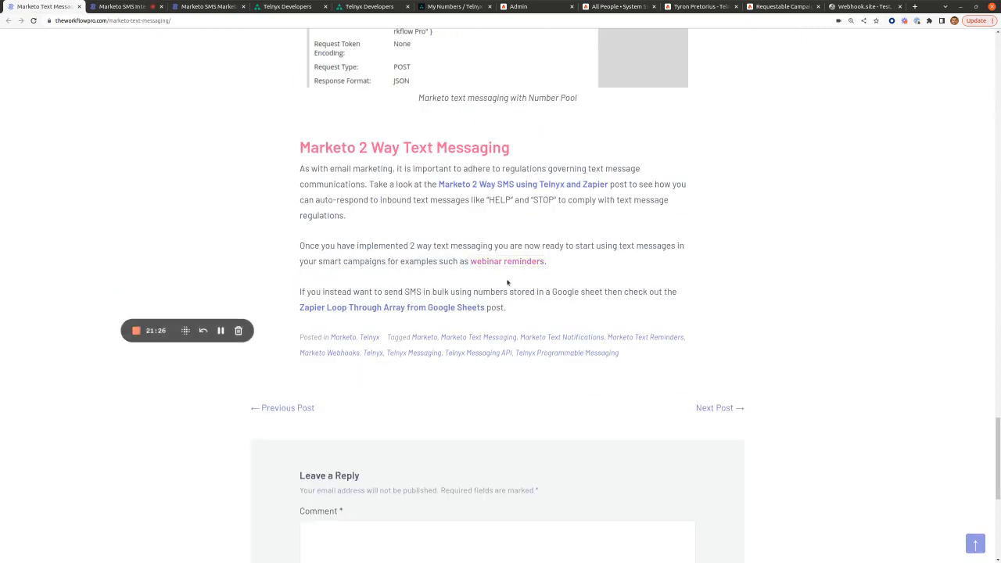
right_click(513, 184)
left_click(535, 192)
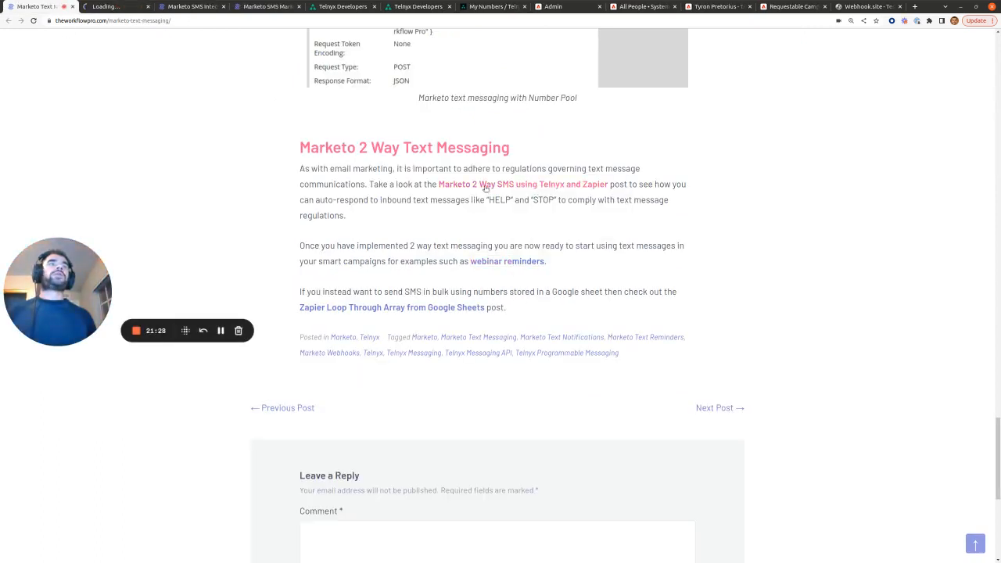
Step: Scroll through the Marketo 2 Way SMS post's Zapier steps
left_click(121, 6)
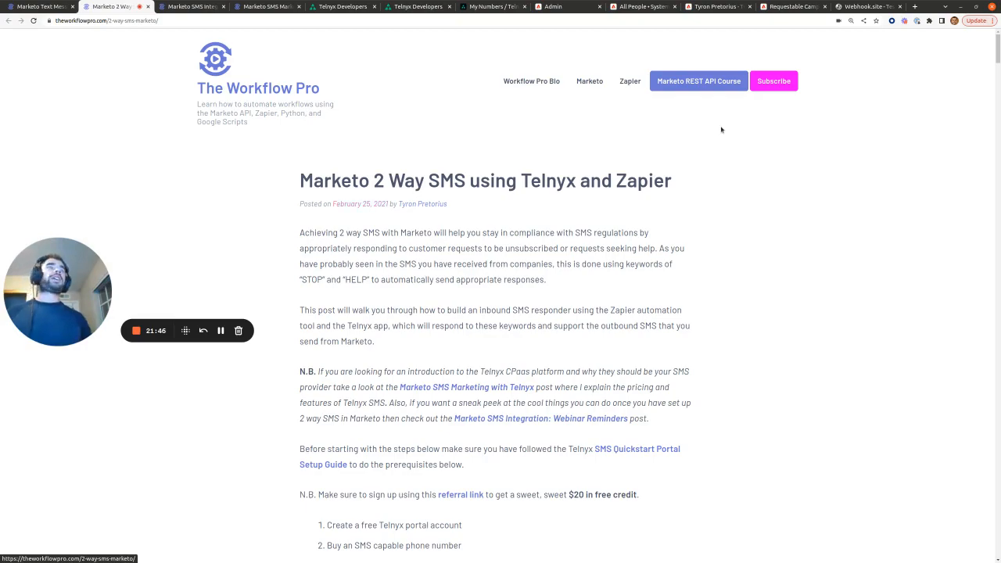
scroll(381, 205, "down", 15)
left_click_drag(997, 92, 993, 357)
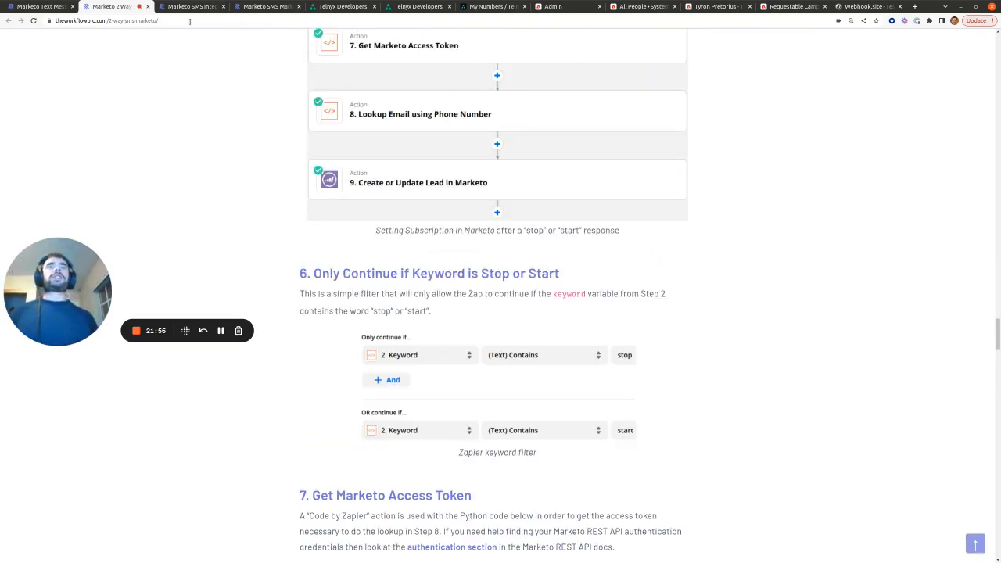
Step: Return to the top of the Marketo Text Messaging article and select its web address
left_click(66, 6)
left_click_drag(998, 447, 998, 461)
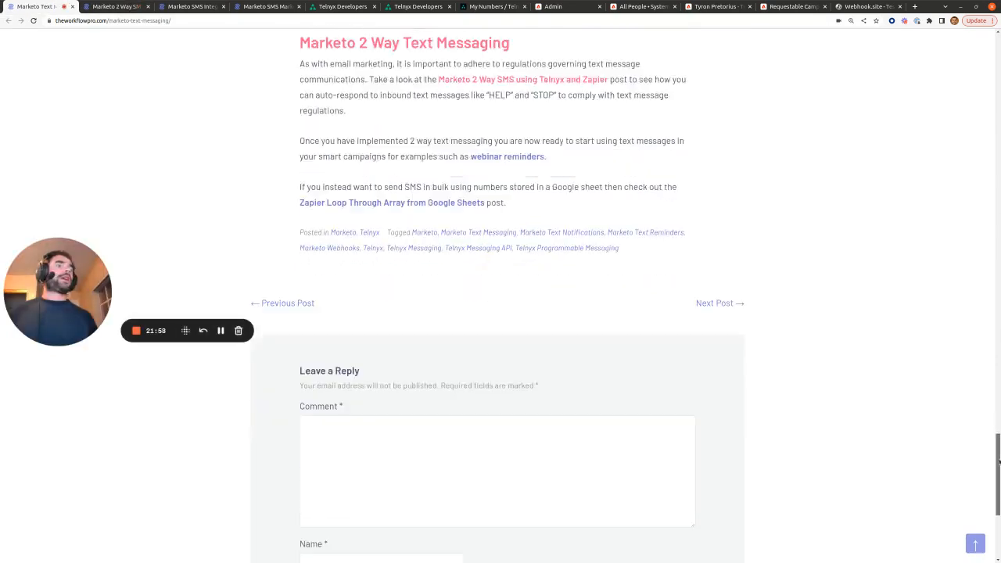
left_click(975, 543)
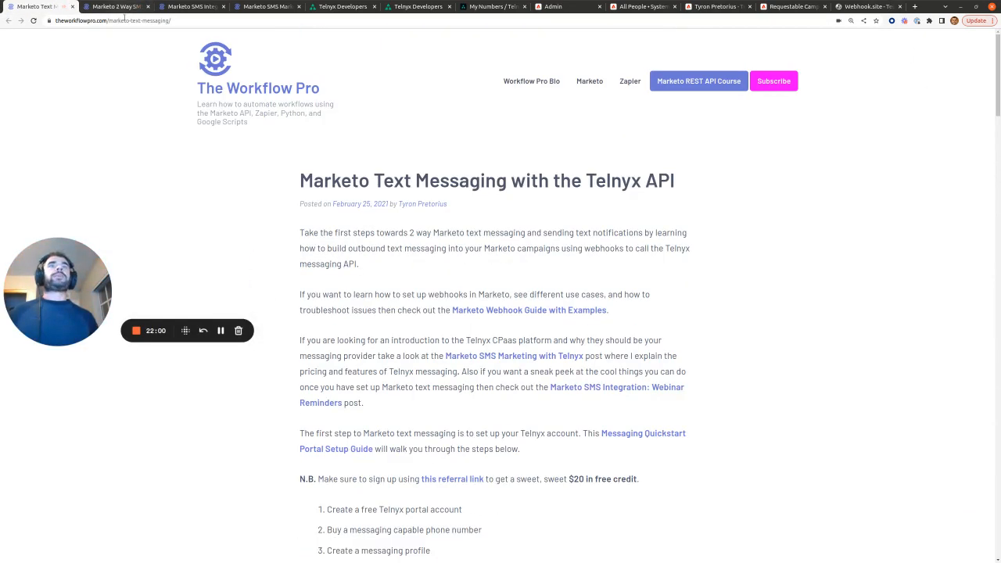
left_click(124, 19)
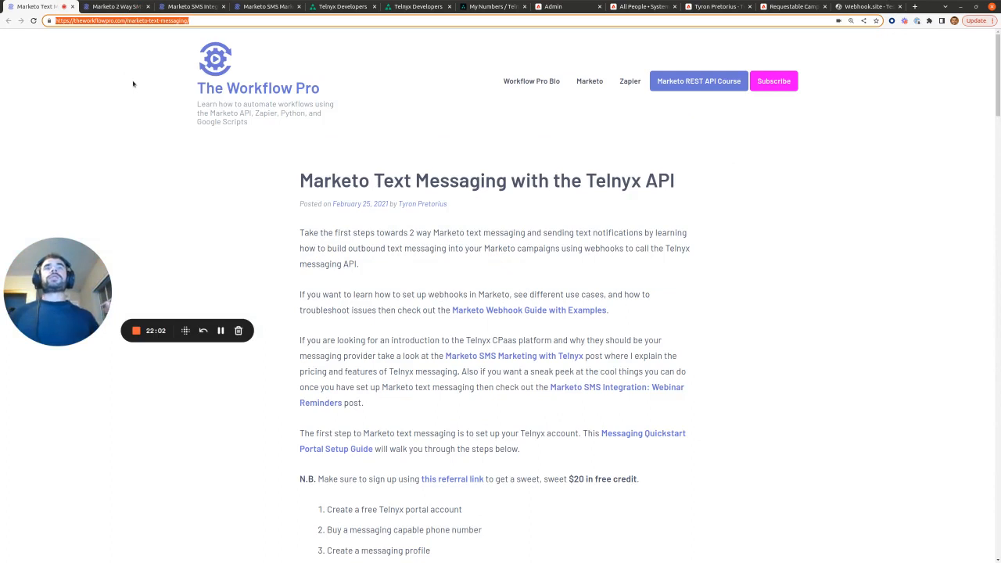